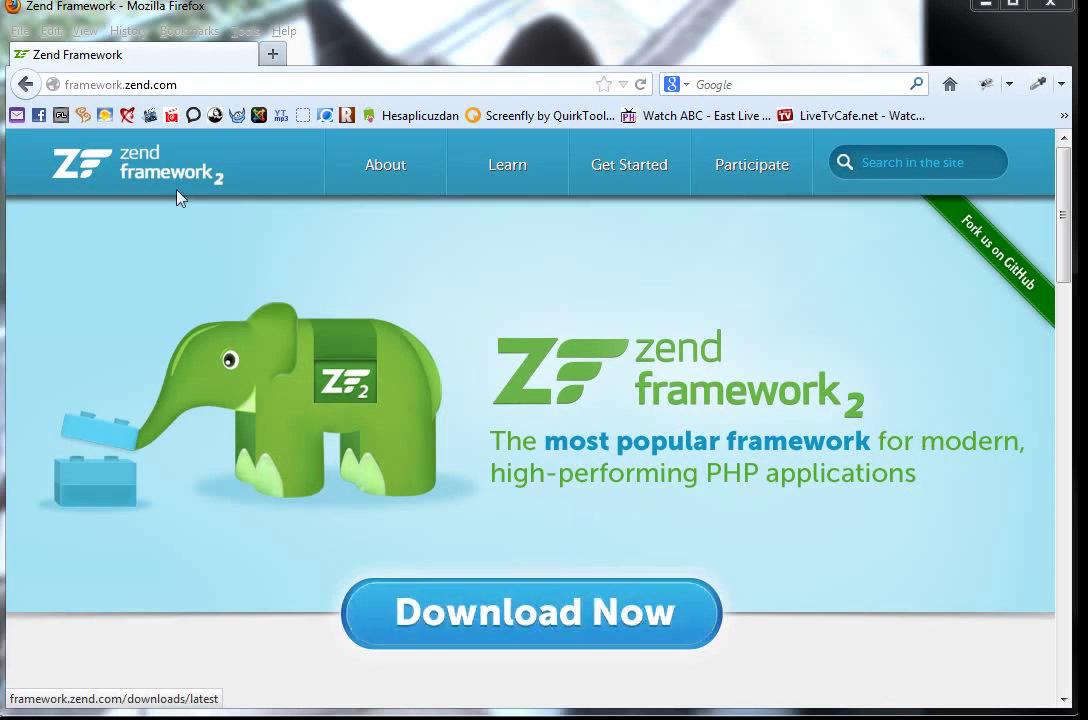
# Open the Zend Framework 2 Getting started tutorial from the Learn page of framework.zend.com.
pyautogui.moveTo(65, 85); pyautogui.dragTo(182, 90)
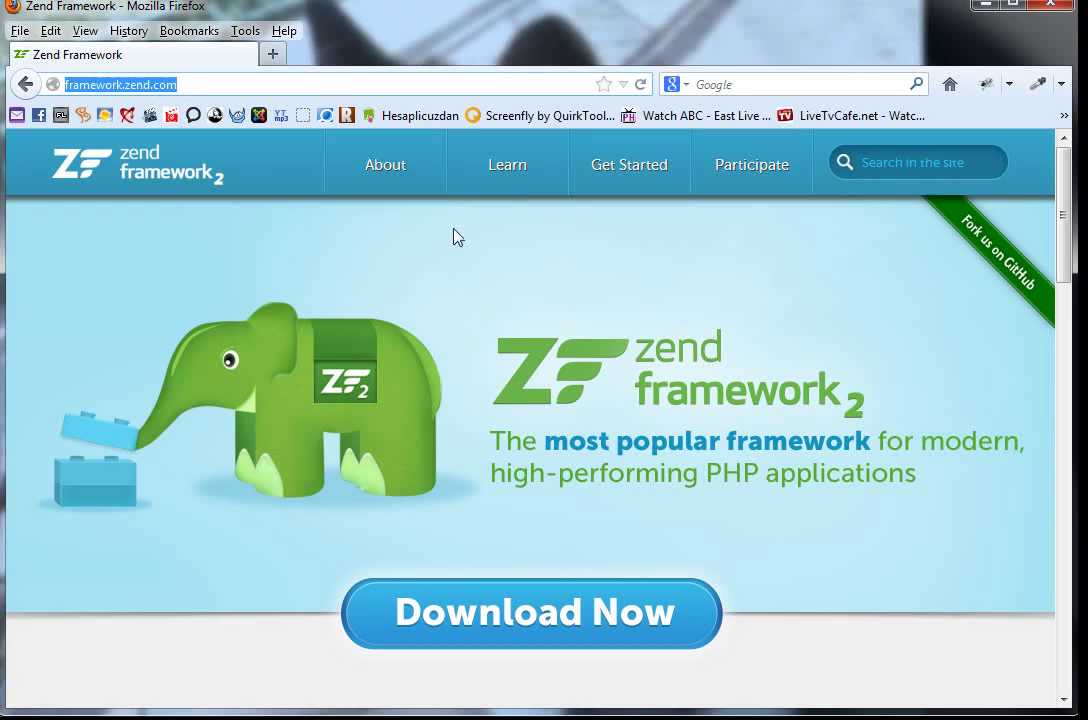
pyautogui.click(255, 88)
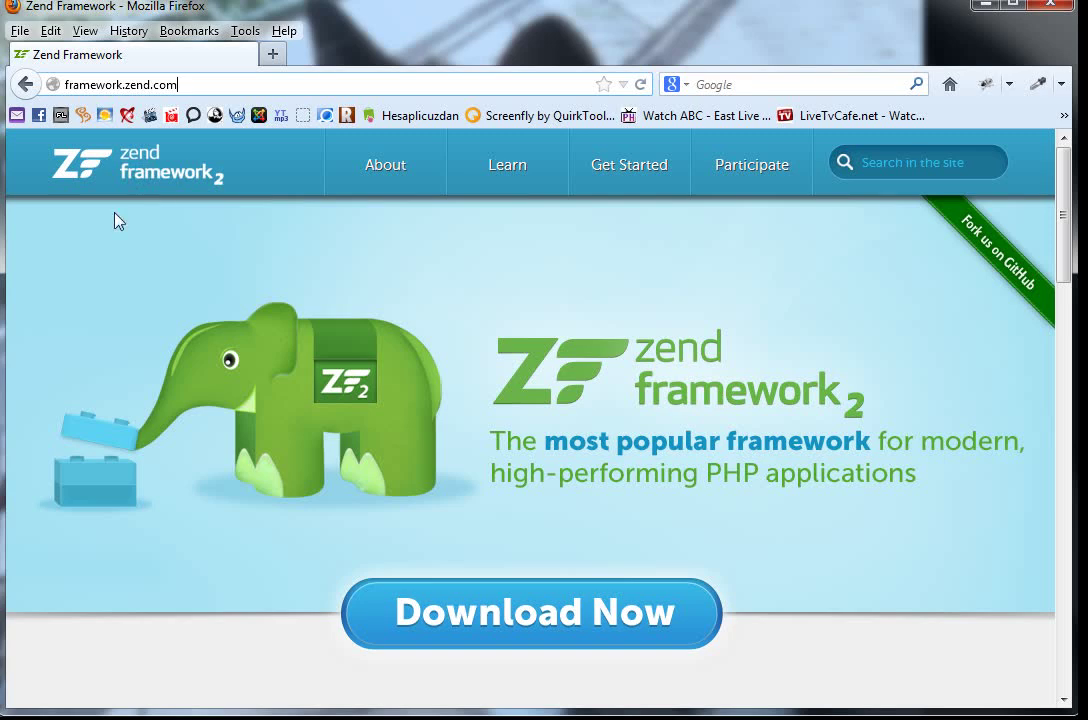
pyautogui.click(502, 172)
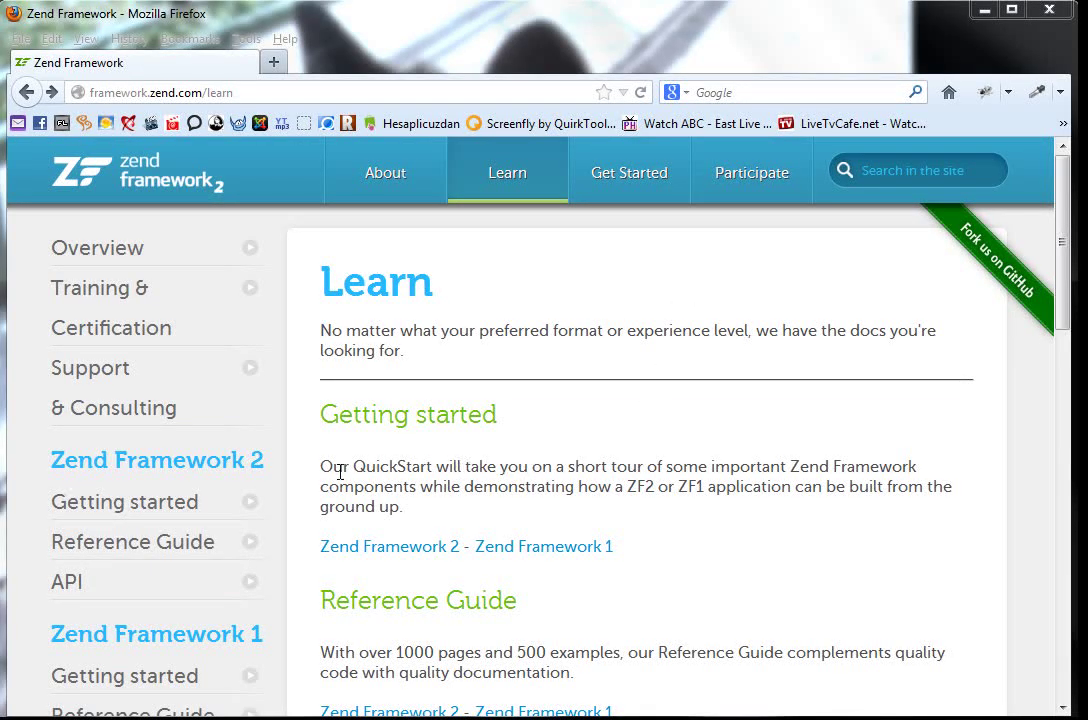
pyautogui.moveTo(323, 420); pyautogui.dragTo(498, 432)
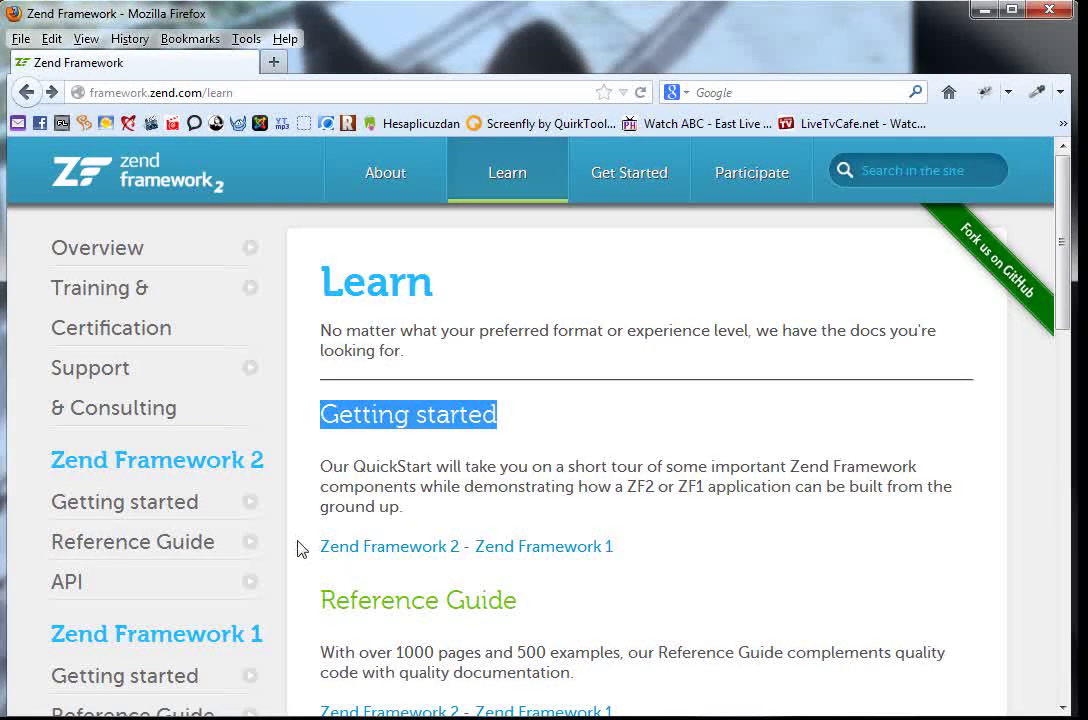
pyautogui.moveTo(299, 546); pyautogui.dragTo(470, 556)
pyautogui.moveTo(659, 558); pyautogui.dragTo(478, 555)
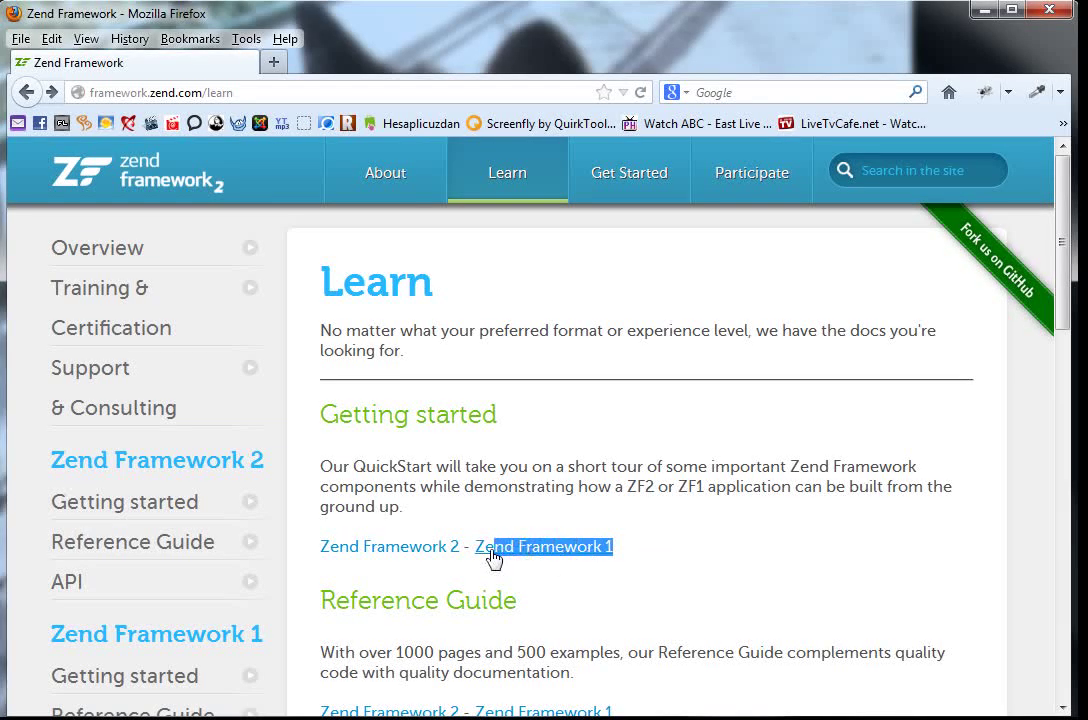
pyautogui.click(408, 578)
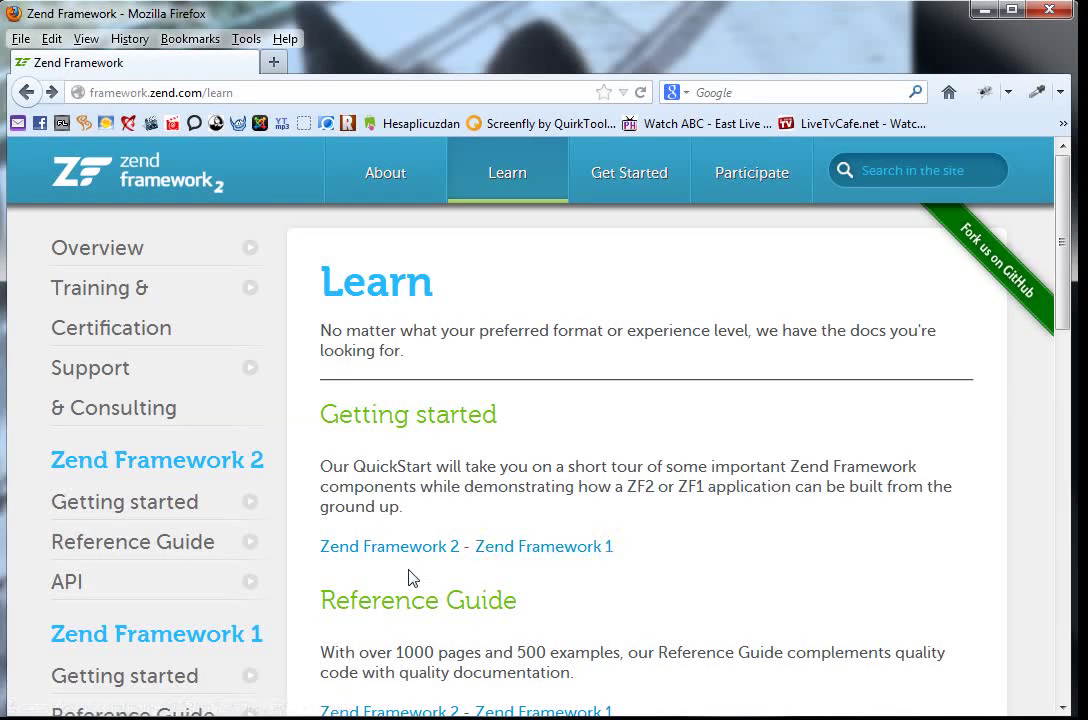
pyautogui.click(352, 550)
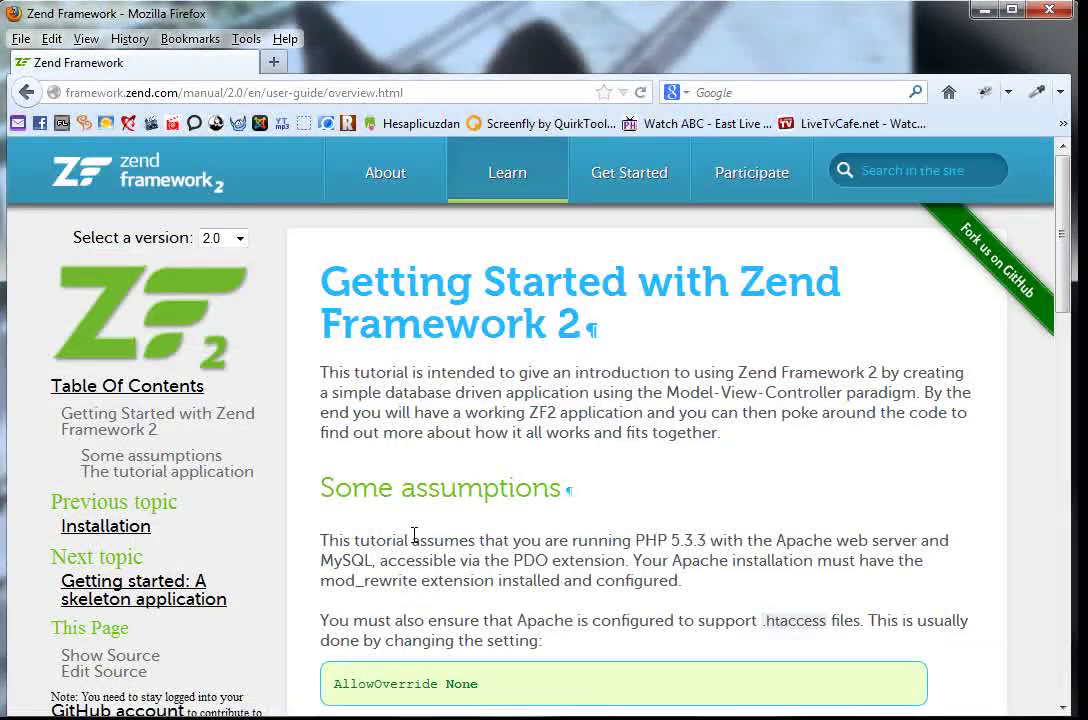
# Examine the tutorial's introduction and Some assumptions section, highlighting the required PHP version.
pyautogui.scroll(-5, 414, 537)
pyautogui.scroll(5, 418, 545)
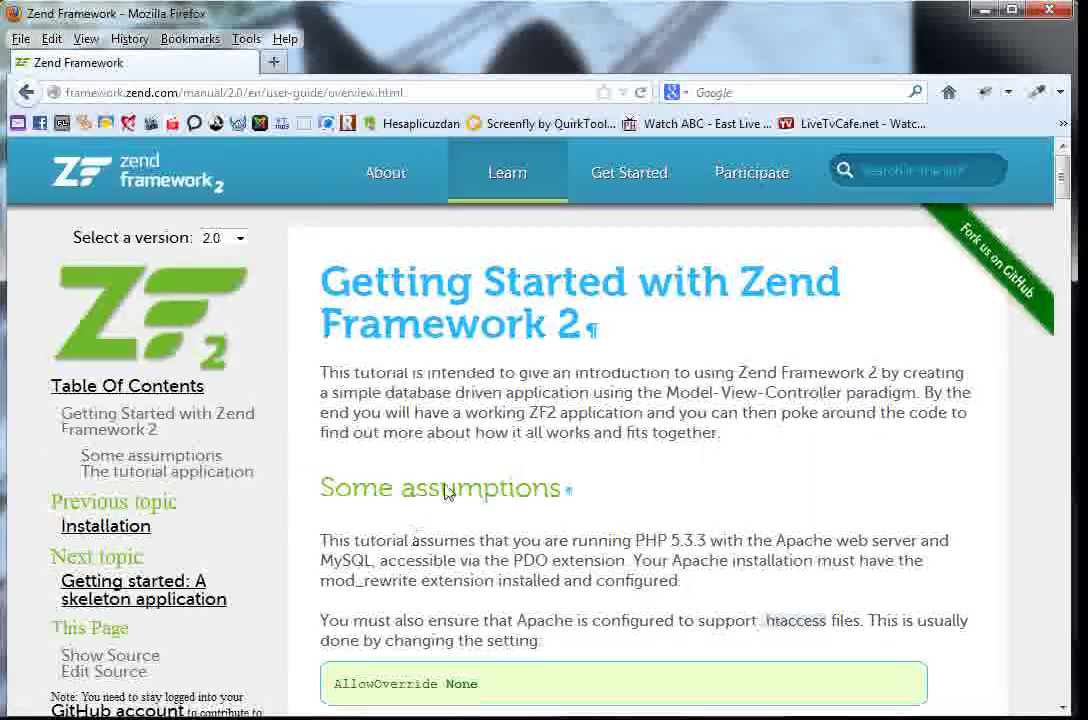
pyautogui.moveTo(322, 372); pyautogui.dragTo(815, 620)
pyautogui.scroll(-2, 637, 455)
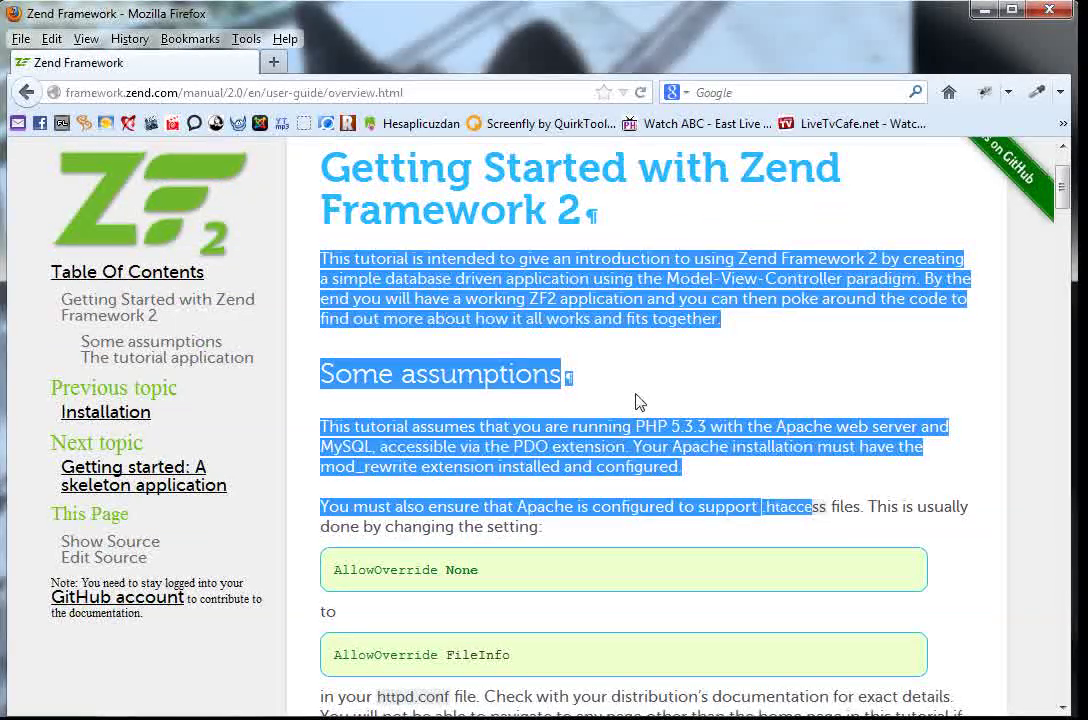
pyautogui.click(638, 400)
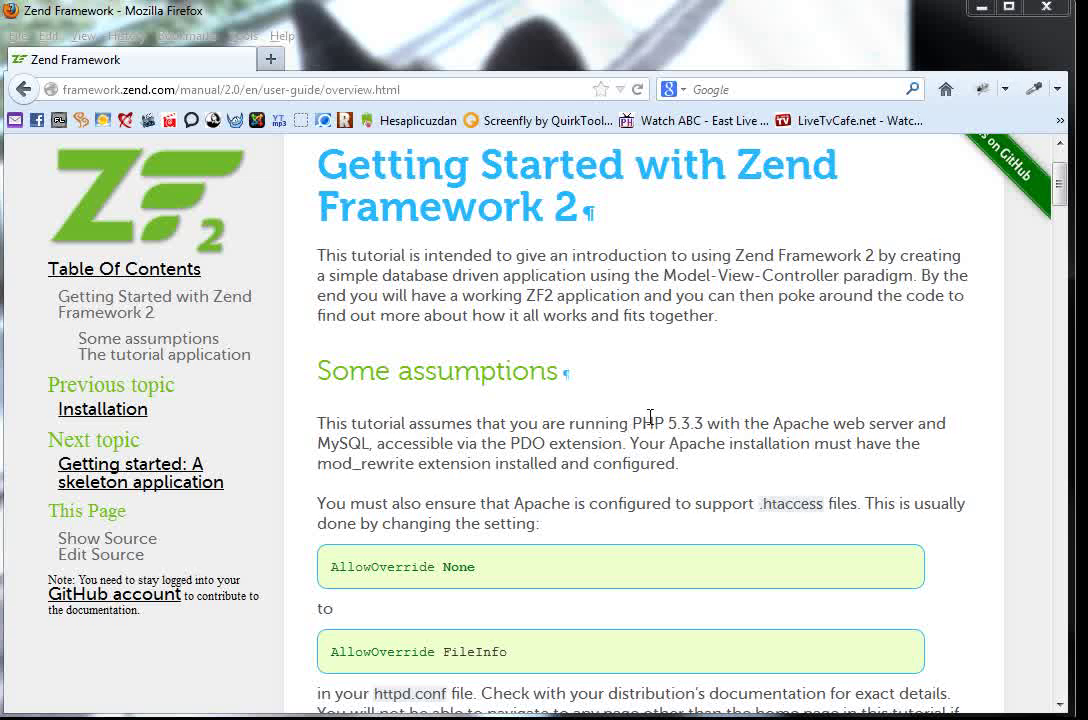
pyautogui.moveTo(633, 423); pyautogui.dragTo(704, 425)
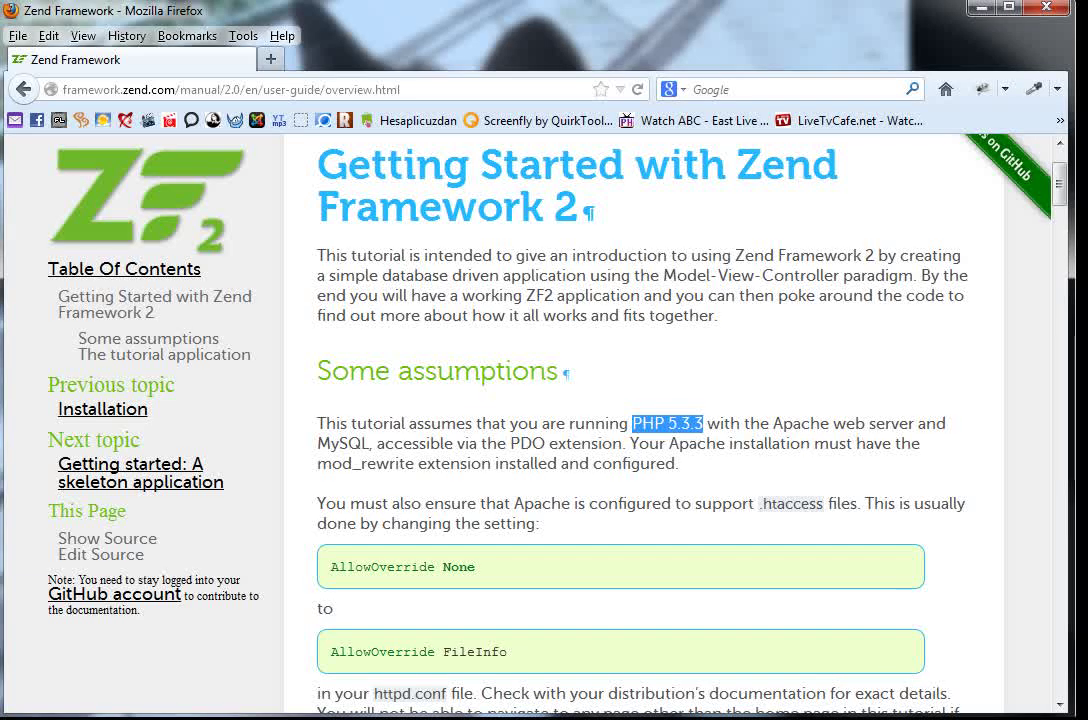
# Open the WampServer localhost homepage, view its phpinfo() page and check the PHP version heading.
pyautogui.click(905, 719)
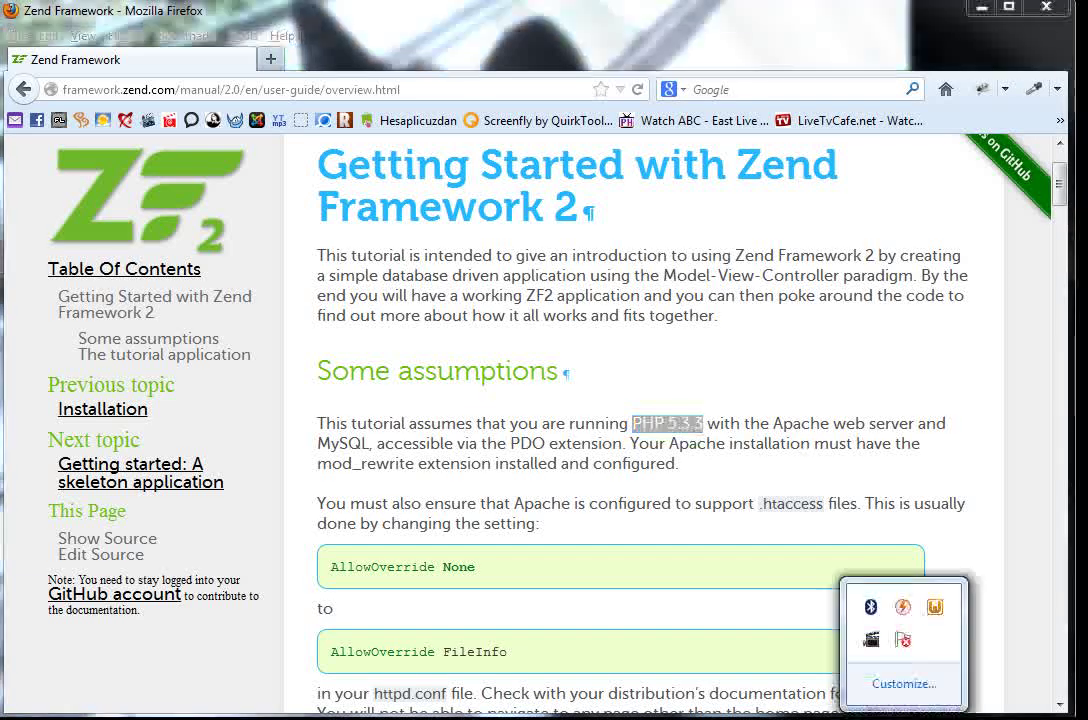
pyautogui.click(937, 609)
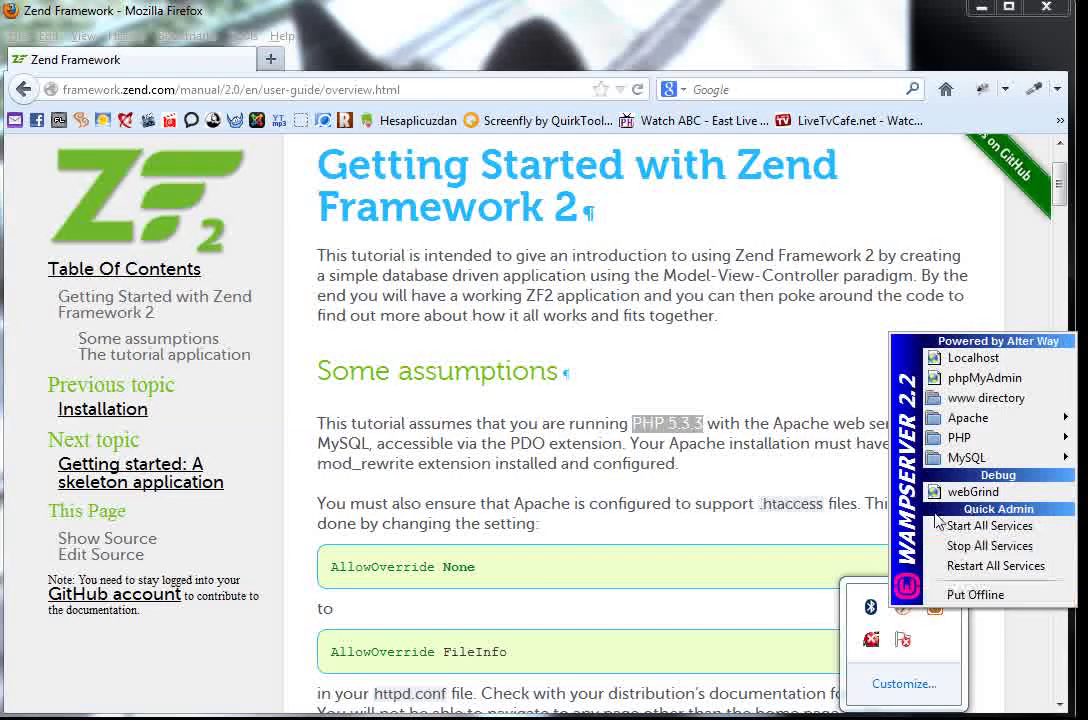
pyautogui.moveTo(987, 444)
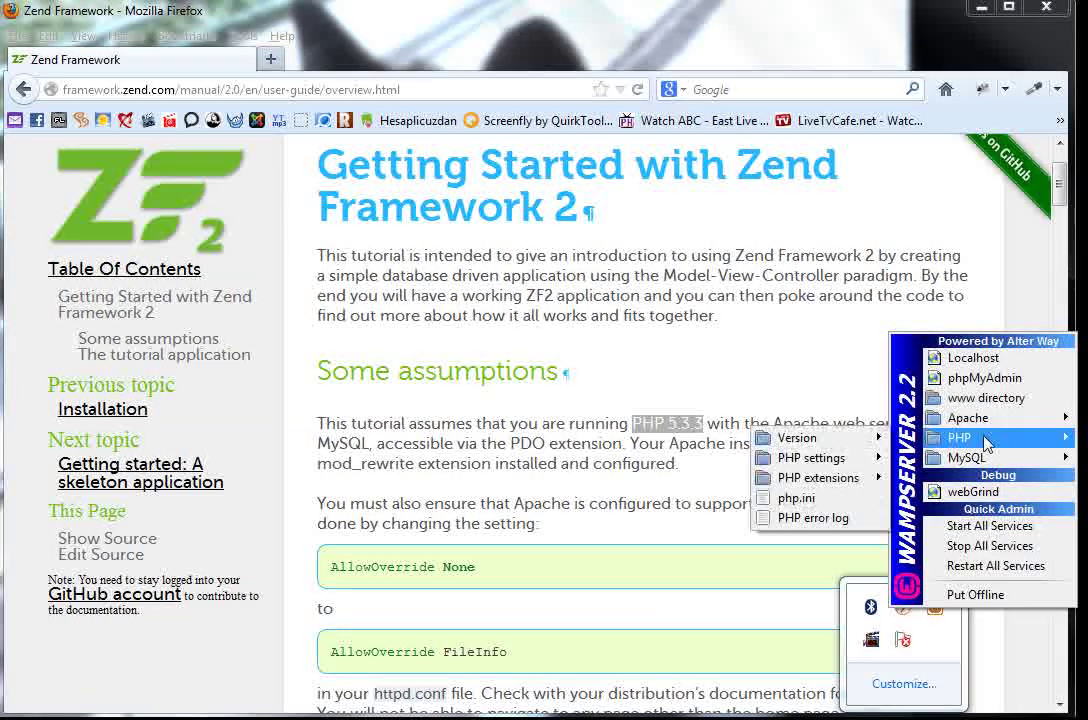
pyautogui.moveTo(886, 441)
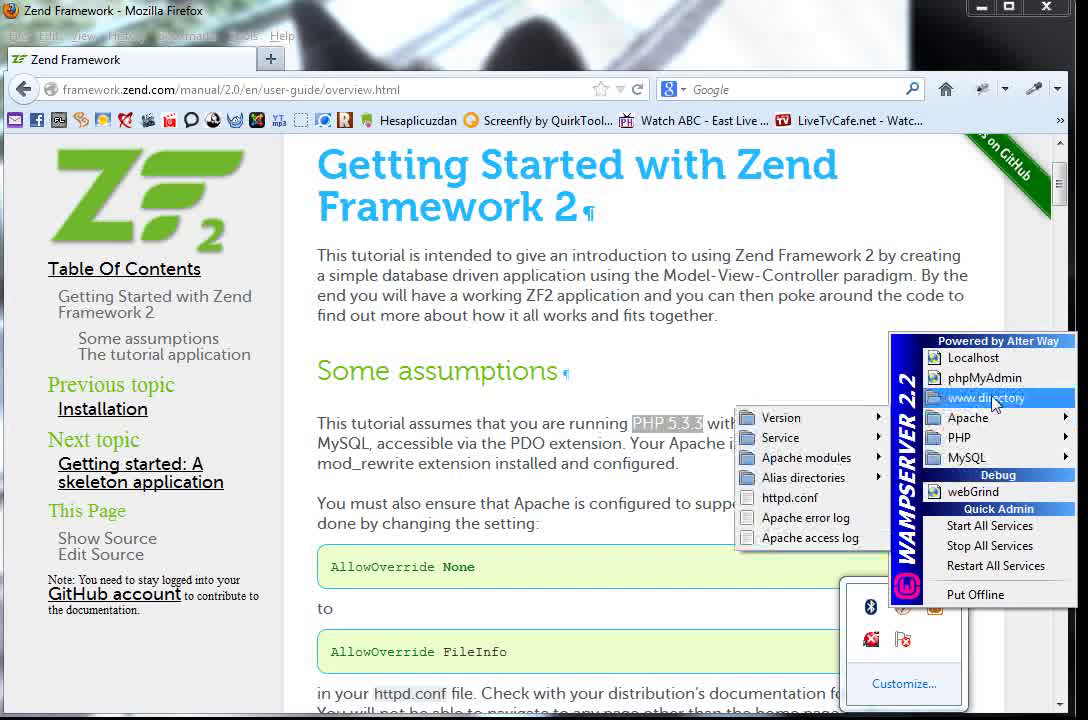
pyautogui.click(1012, 362)
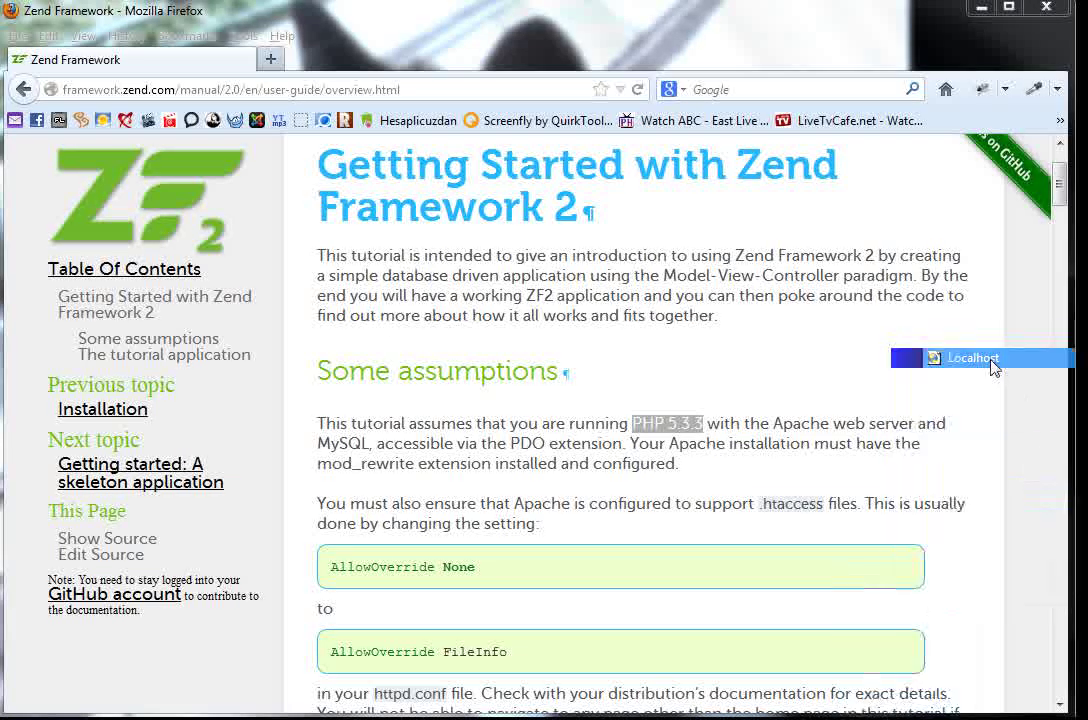
pyautogui.scroll(-2, 403, 275)
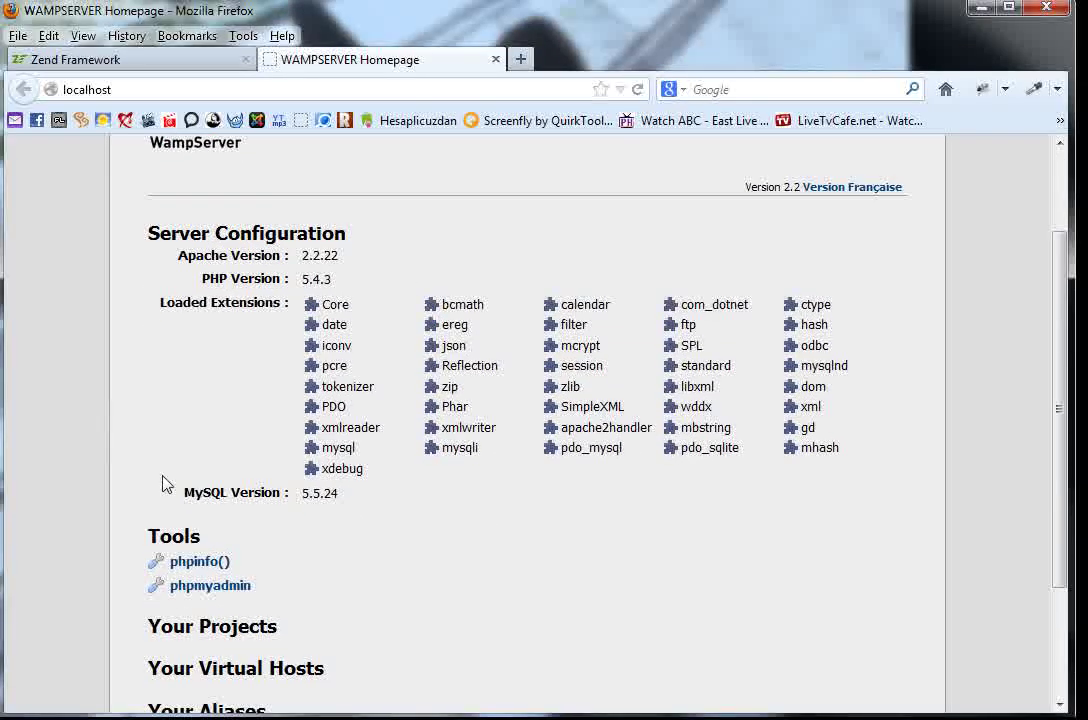
pyautogui.click(196, 563)
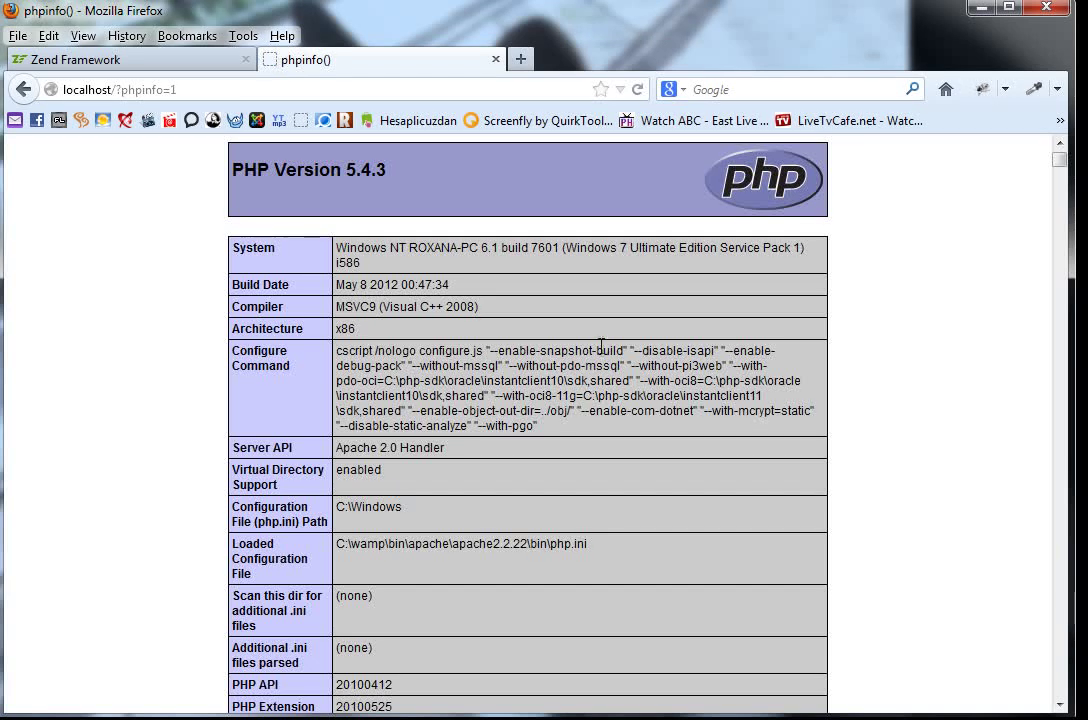
pyautogui.moveTo(236, 174); pyautogui.dragTo(408, 175)
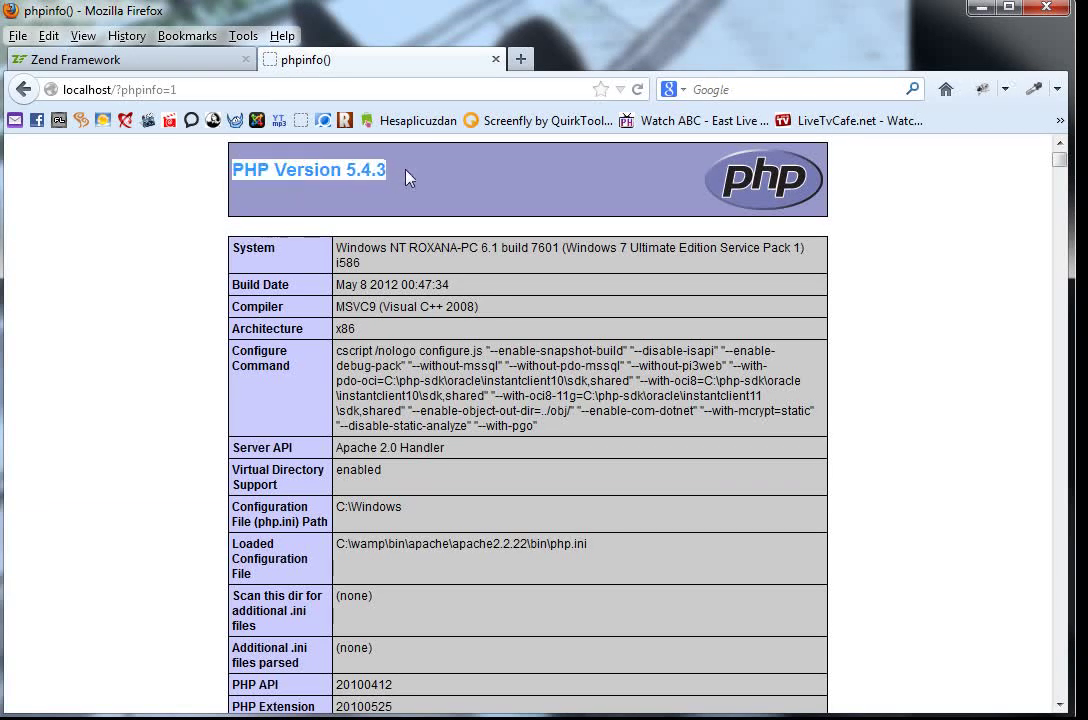
pyautogui.click(406, 177)
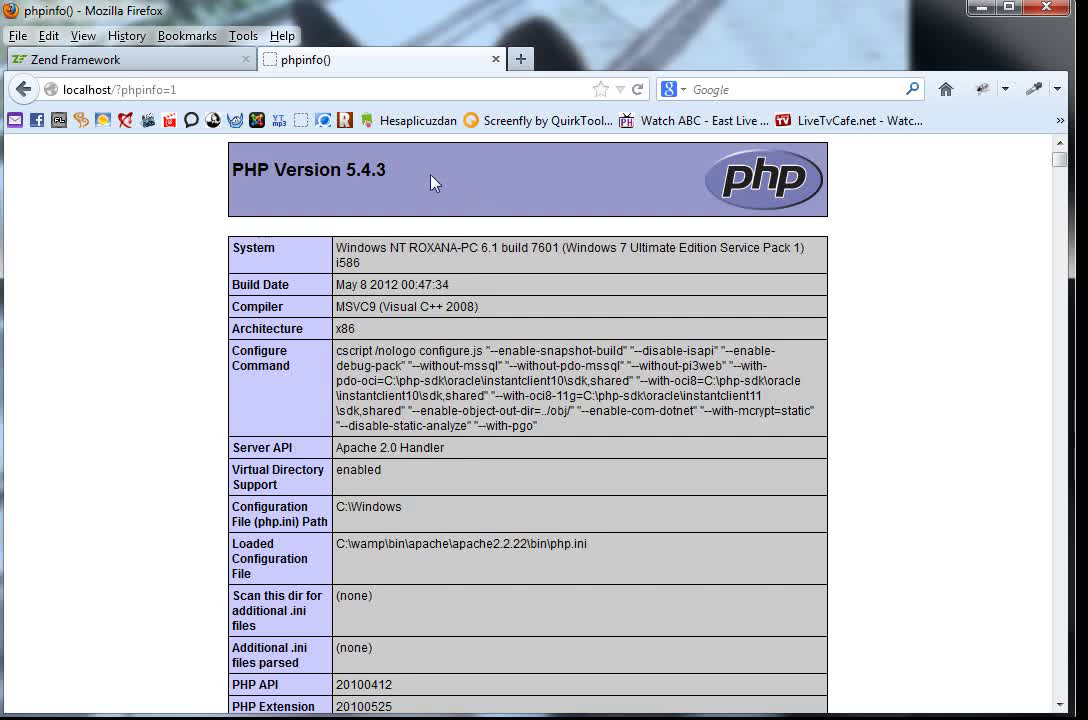
pyautogui.moveTo(432, 180); pyautogui.dragTo(226, 171)
pyautogui.click(542, 200)
# Search the phpinfo() page for "pdo", and return to the tutorial to highlight the PDO extension requirement.
pyautogui.hotkey('ctrl', 'f')
pyautogui.write('pdo')
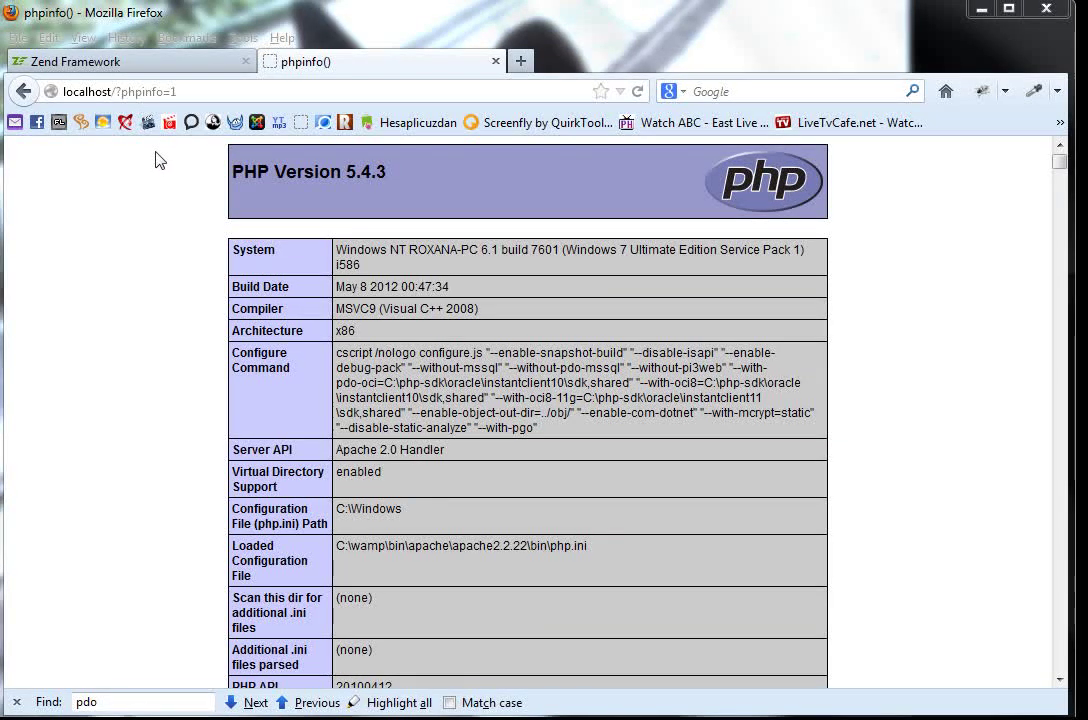
pyautogui.click(80, 61)
pyautogui.click(659, 452)
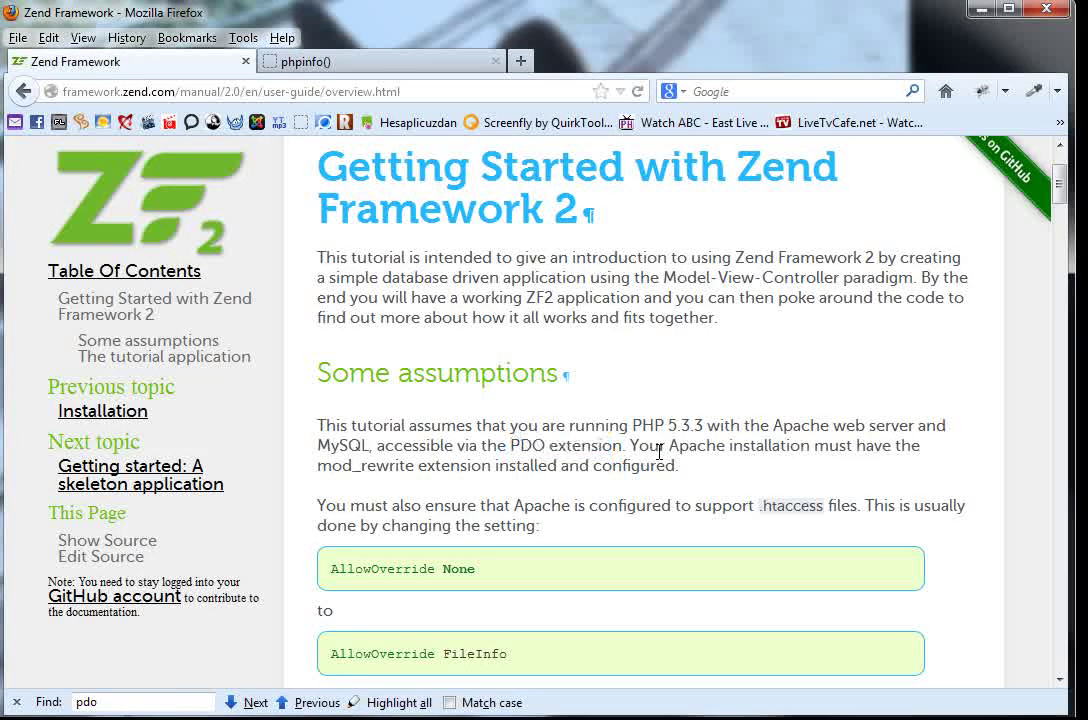
pyautogui.moveTo(512, 446); pyautogui.dragTo(622, 444)
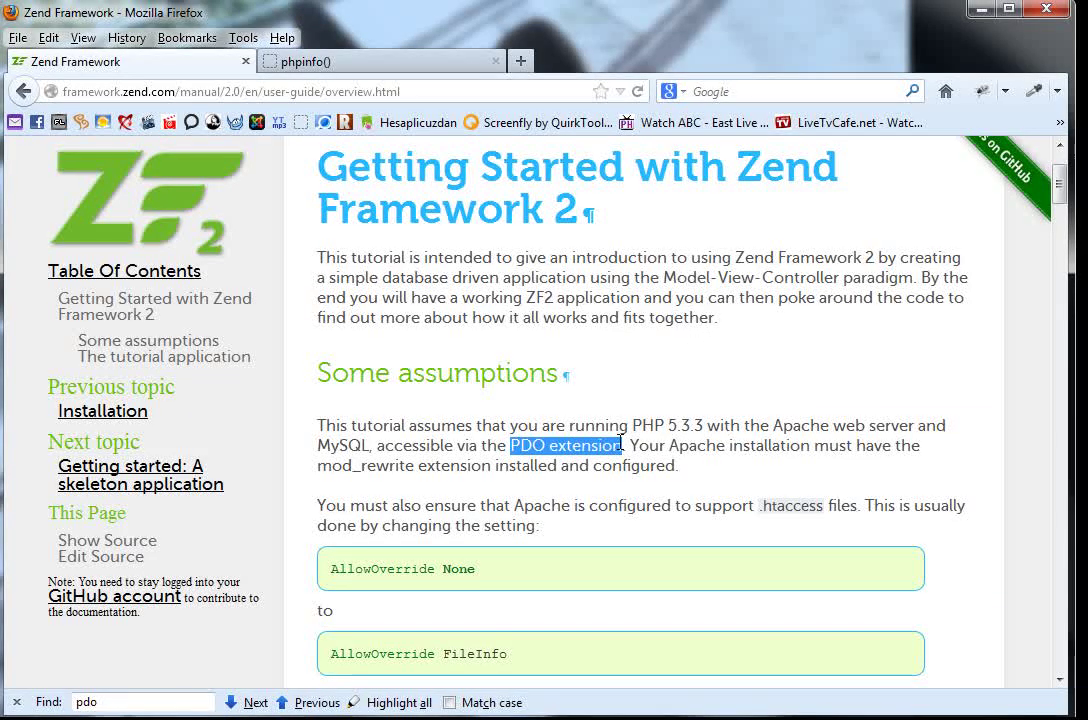
# Search the phpinfo() page again for "pdo" and highlight pdo_mysql in the API Extensions row.
pyautogui.click(414, 63)
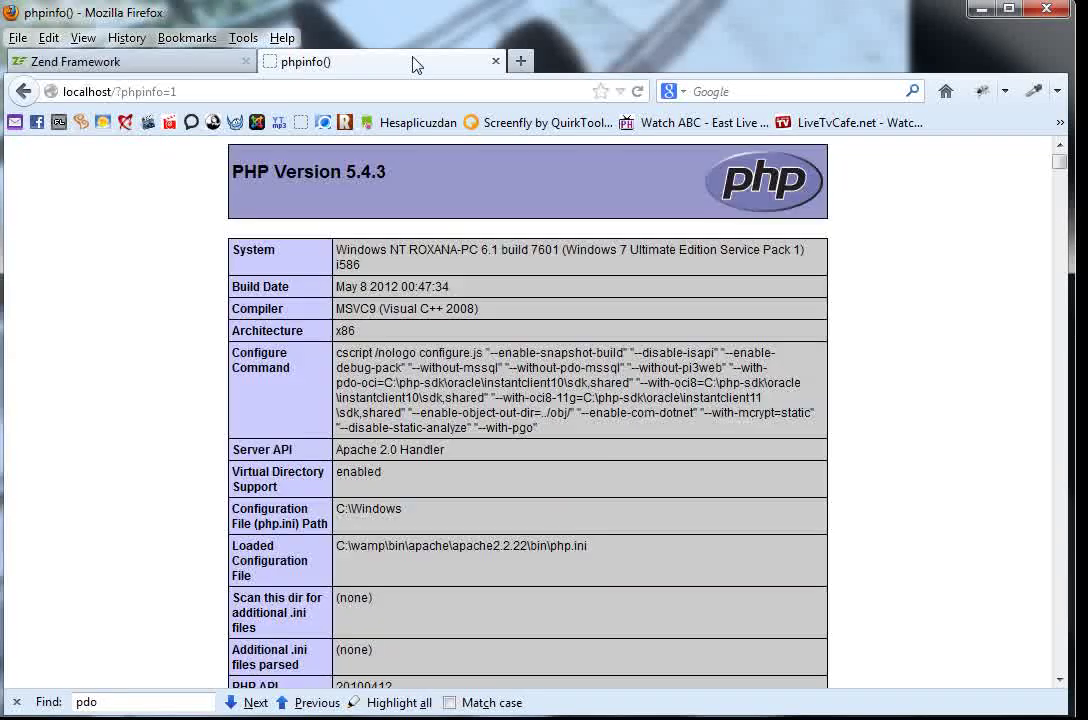
pyautogui.hotkey('ctrl', 'f')
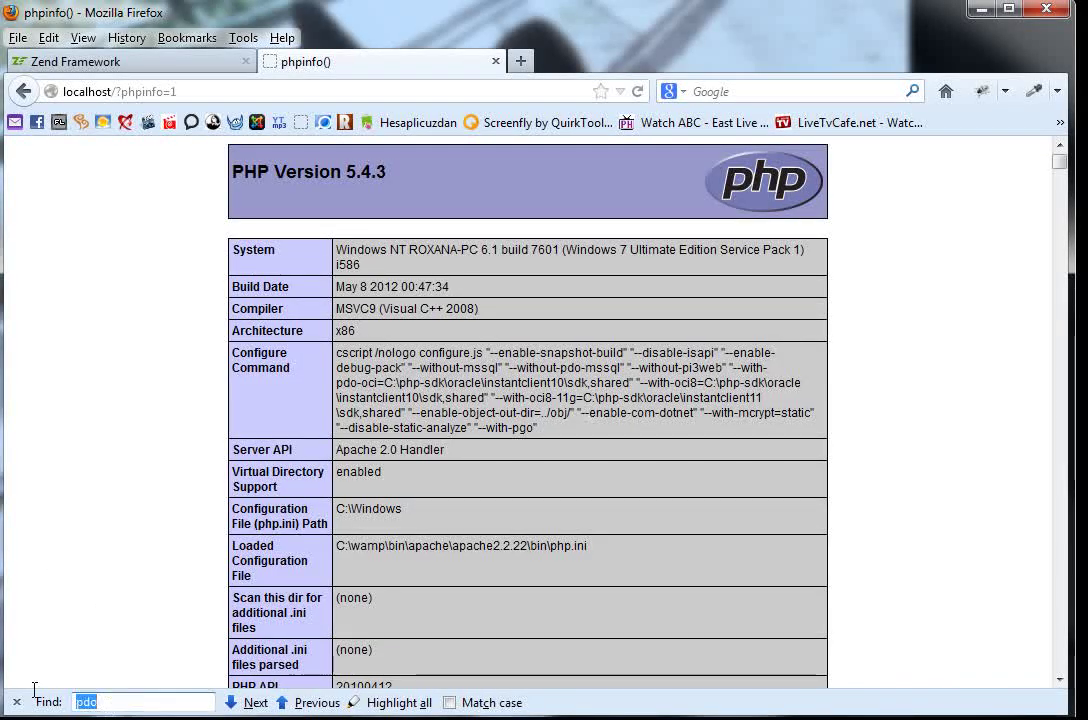
pyautogui.press('BackSpace')
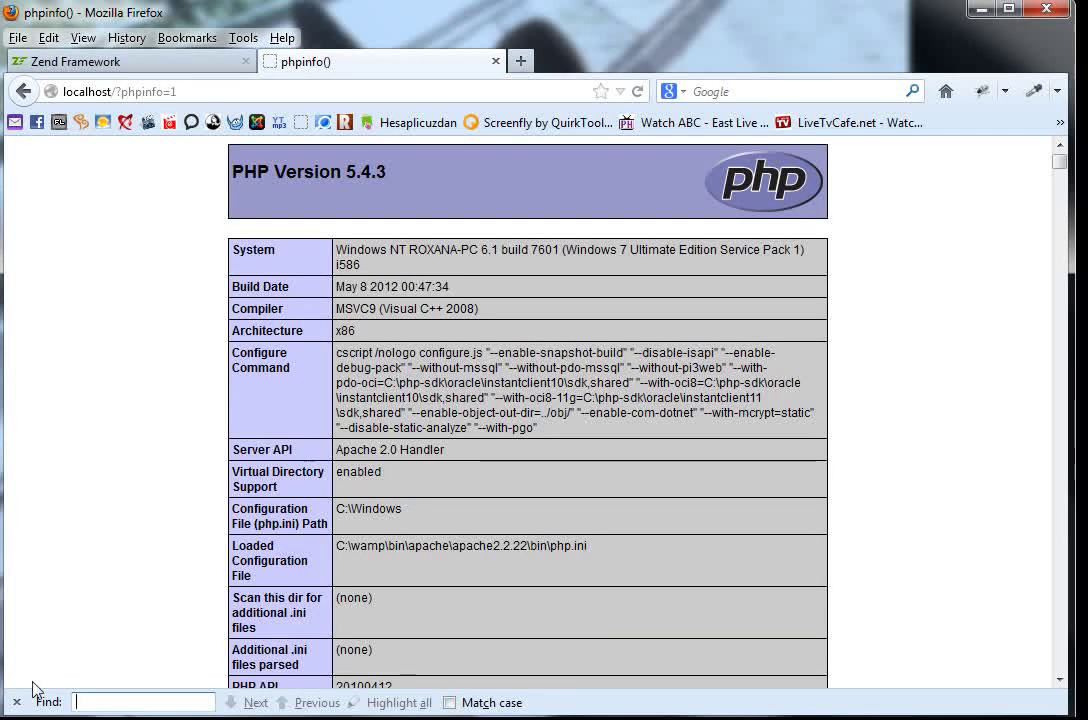
pyautogui.write('pdo')
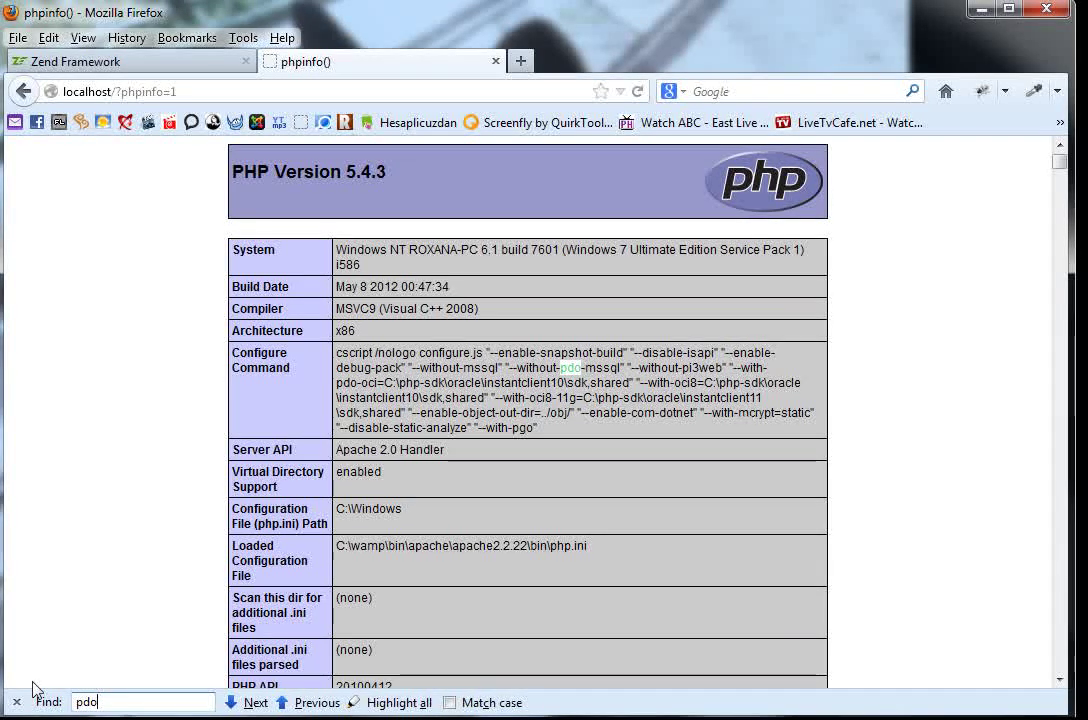
pyautogui.press('Return')
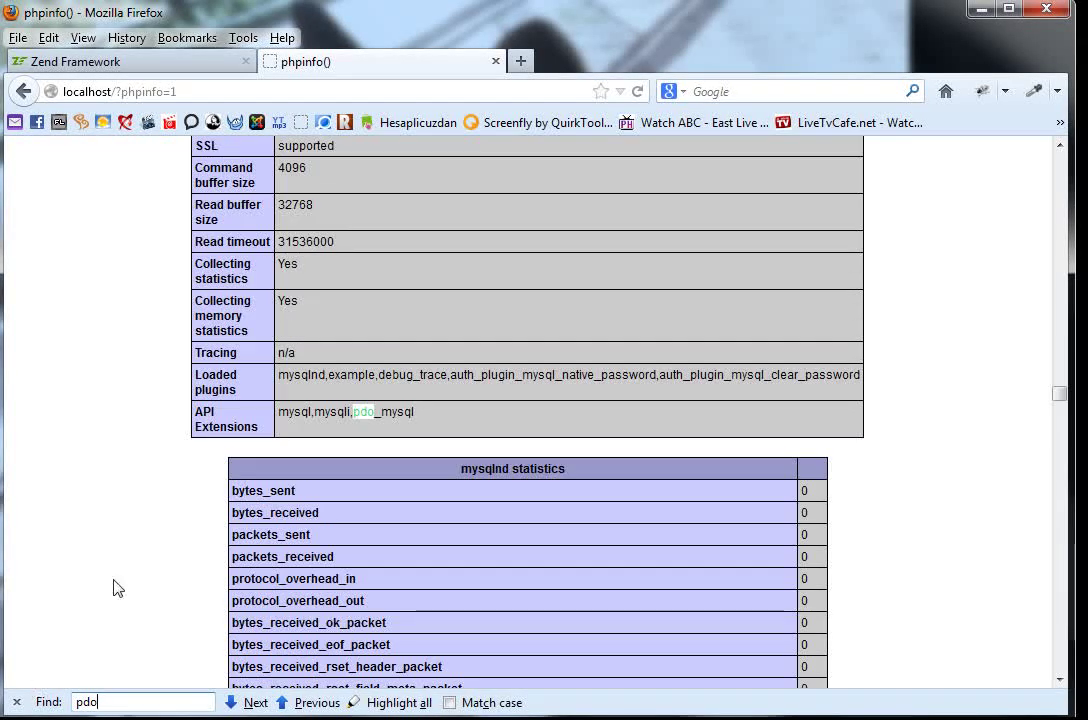
pyautogui.moveTo(262, 430); pyautogui.dragTo(194, 417)
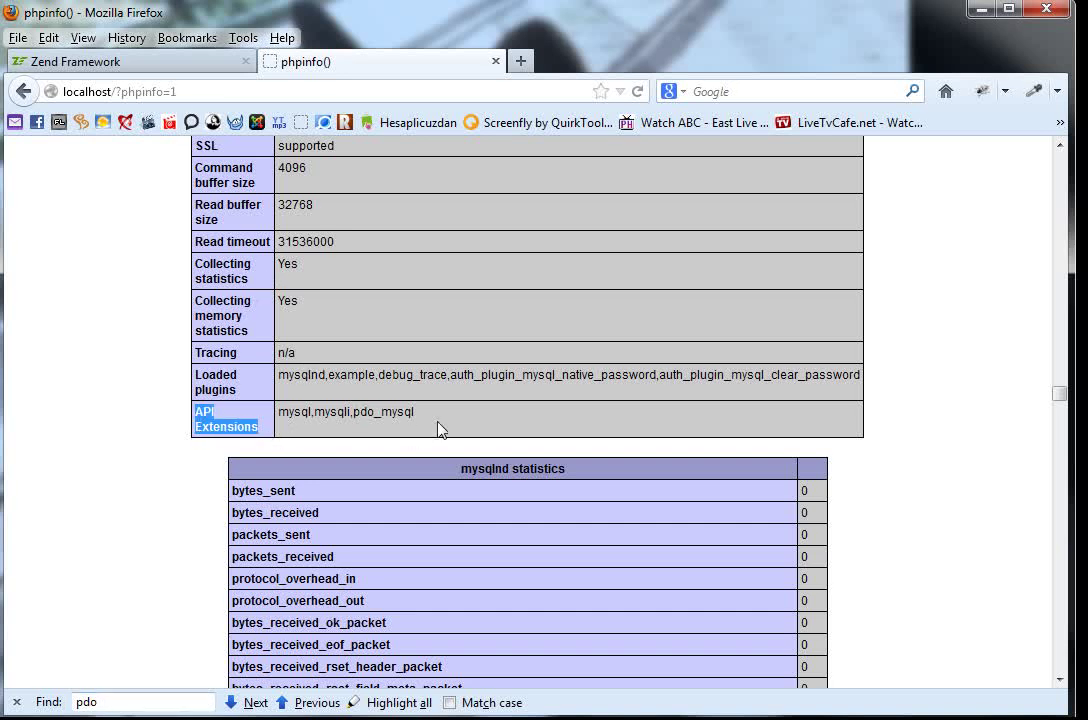
pyautogui.moveTo(415, 412); pyautogui.dragTo(358, 417)
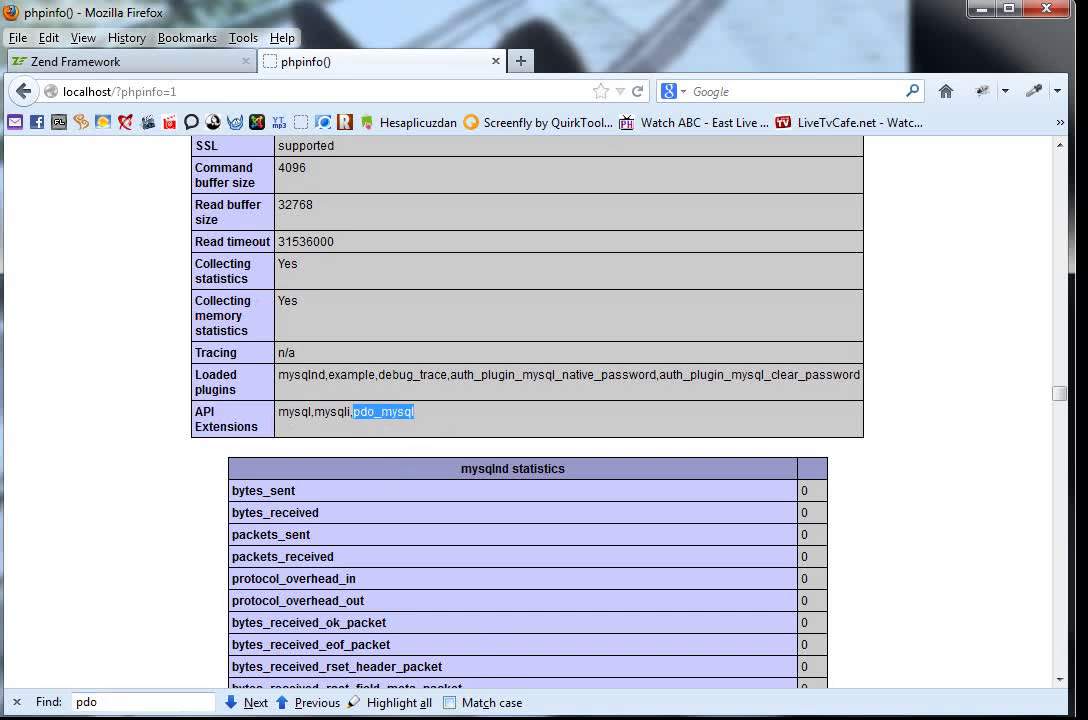
# Go back to the Zend Framework tutorial and highlight the sentence requiring Apache's mod_rewrite extension.
pyautogui.hotkey('alt', 'Tab')
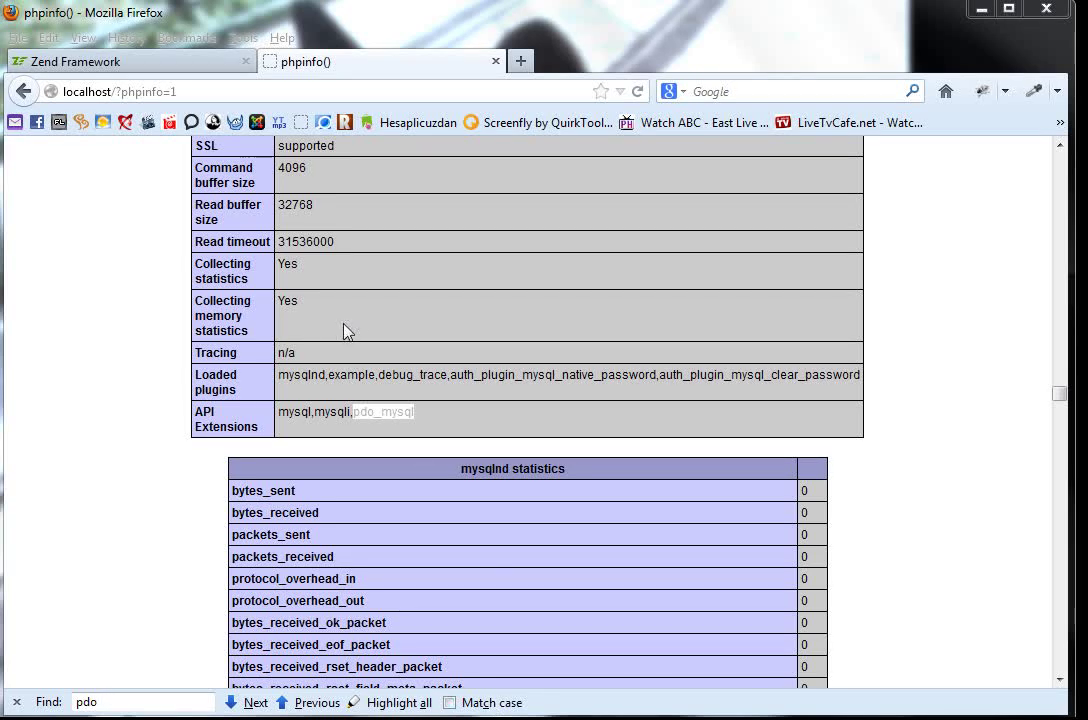
pyautogui.click(152, 62)
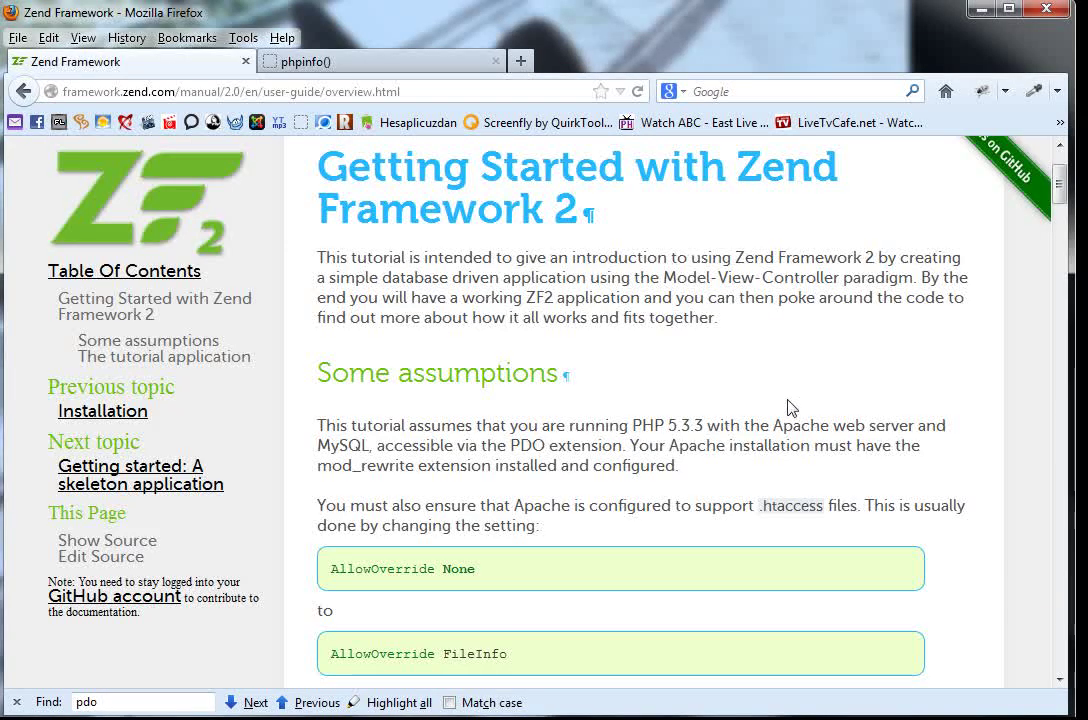
pyautogui.scroll(-2, 776, 372)
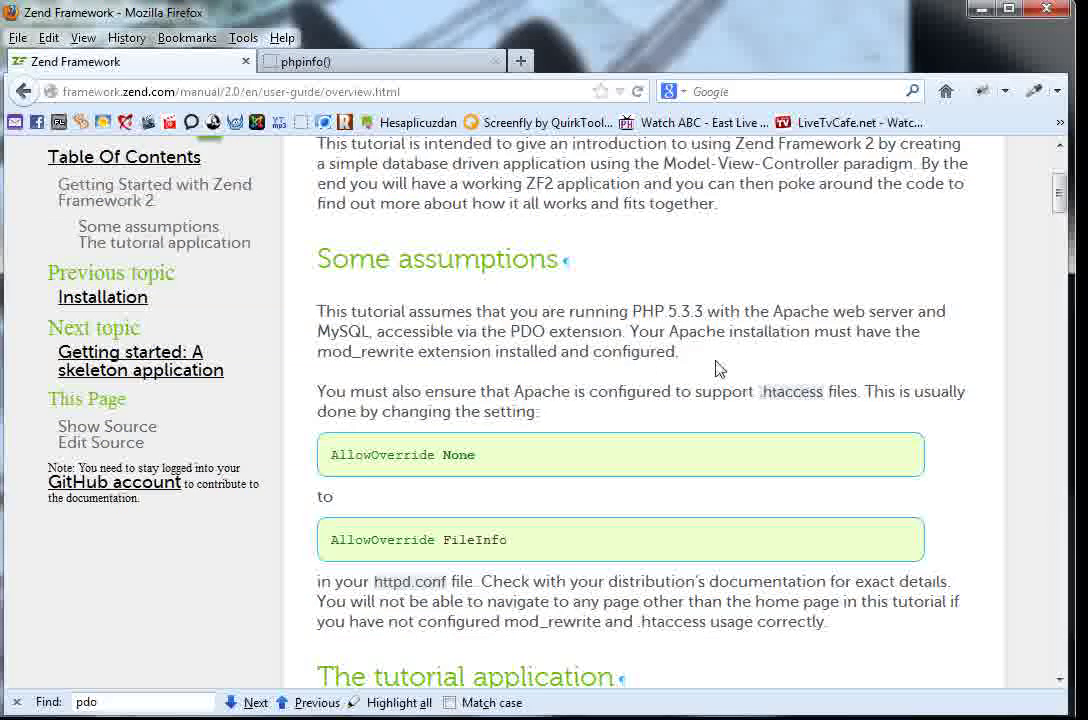
pyautogui.moveTo(631, 334); pyautogui.dragTo(931, 354)
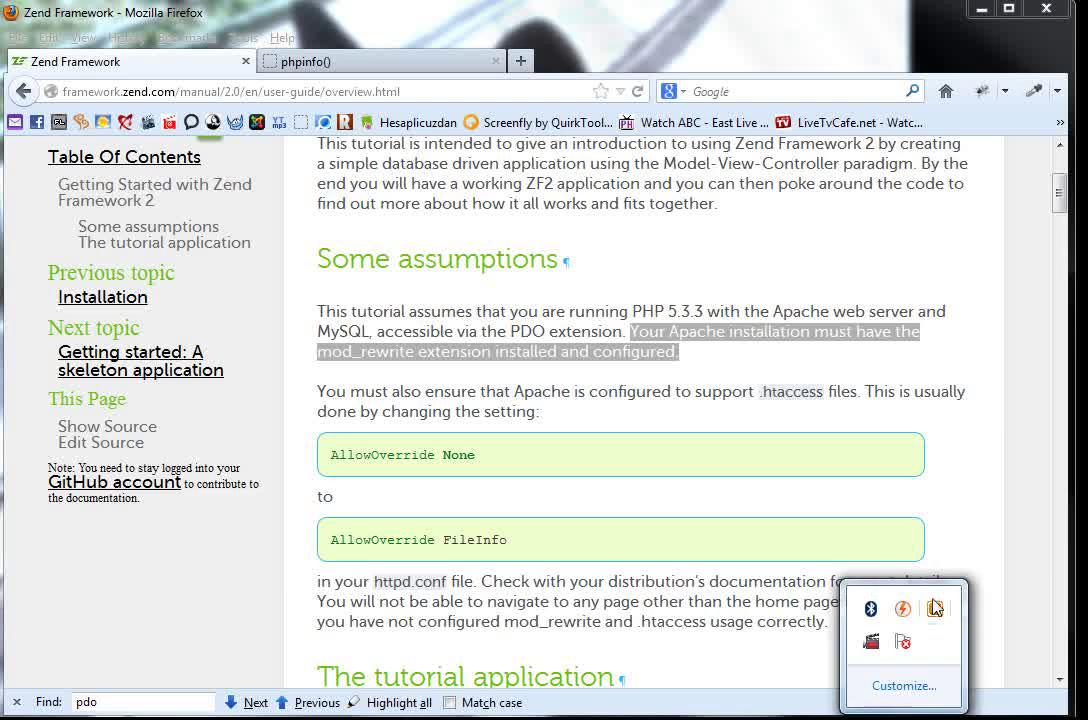
# Open Apache's httpd.conf from WampServer and search it for "mod_re".
pyautogui.click(934, 612)
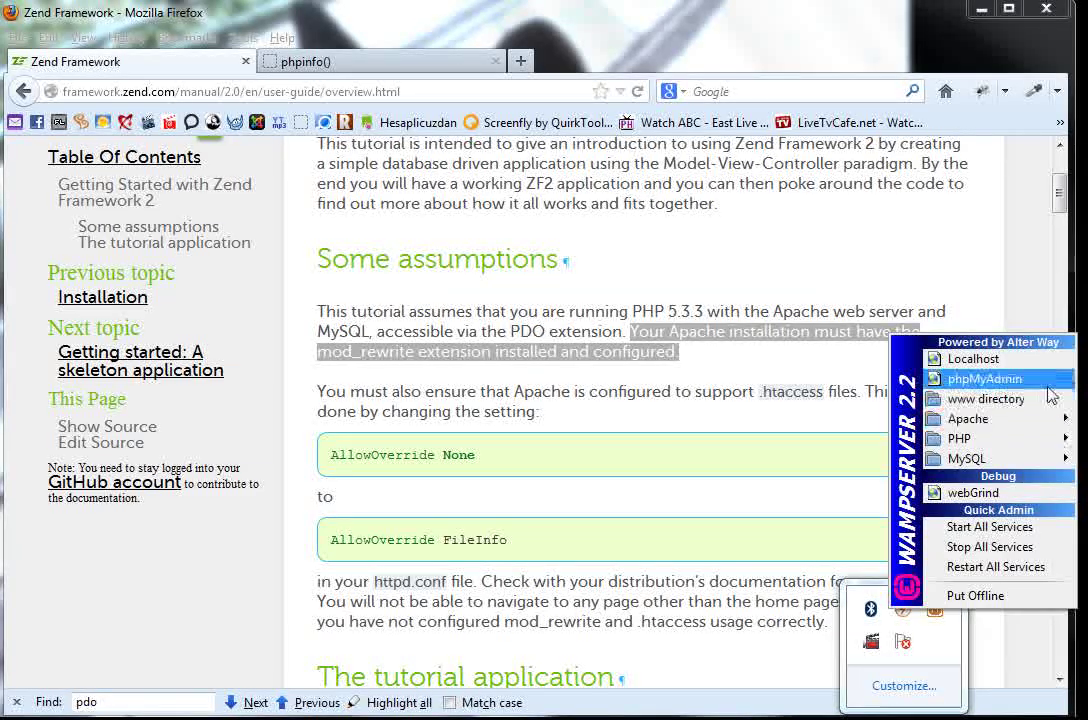
pyautogui.moveTo(991, 422)
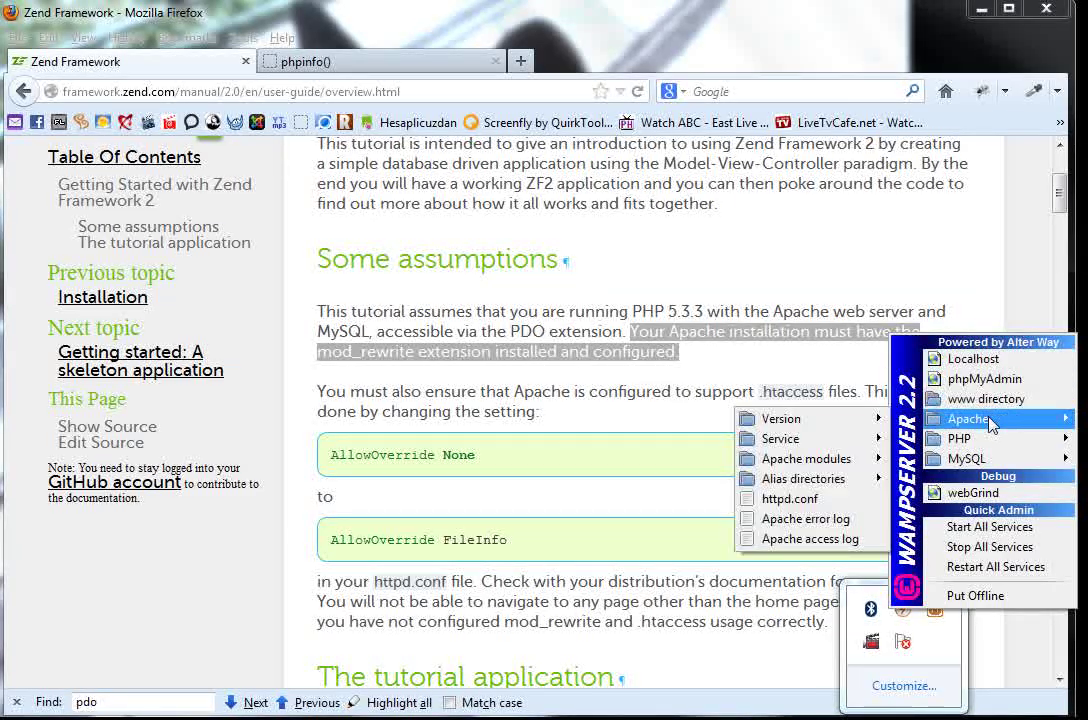
pyautogui.click(820, 498)
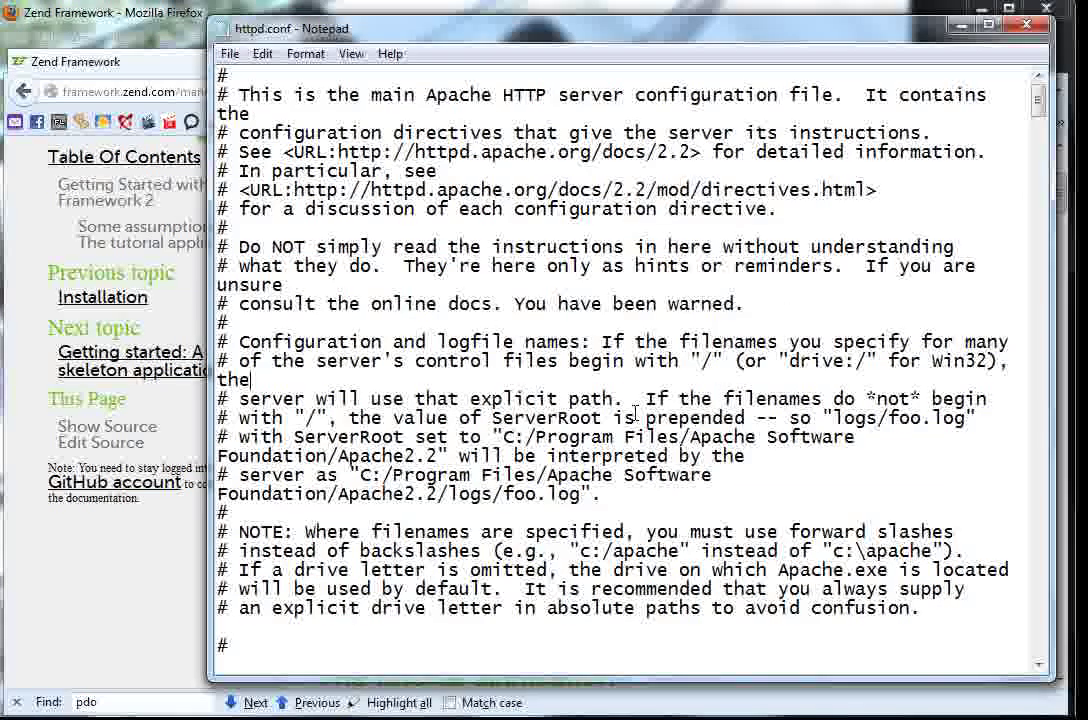
pyautogui.hotkey('ctrl', 'f')
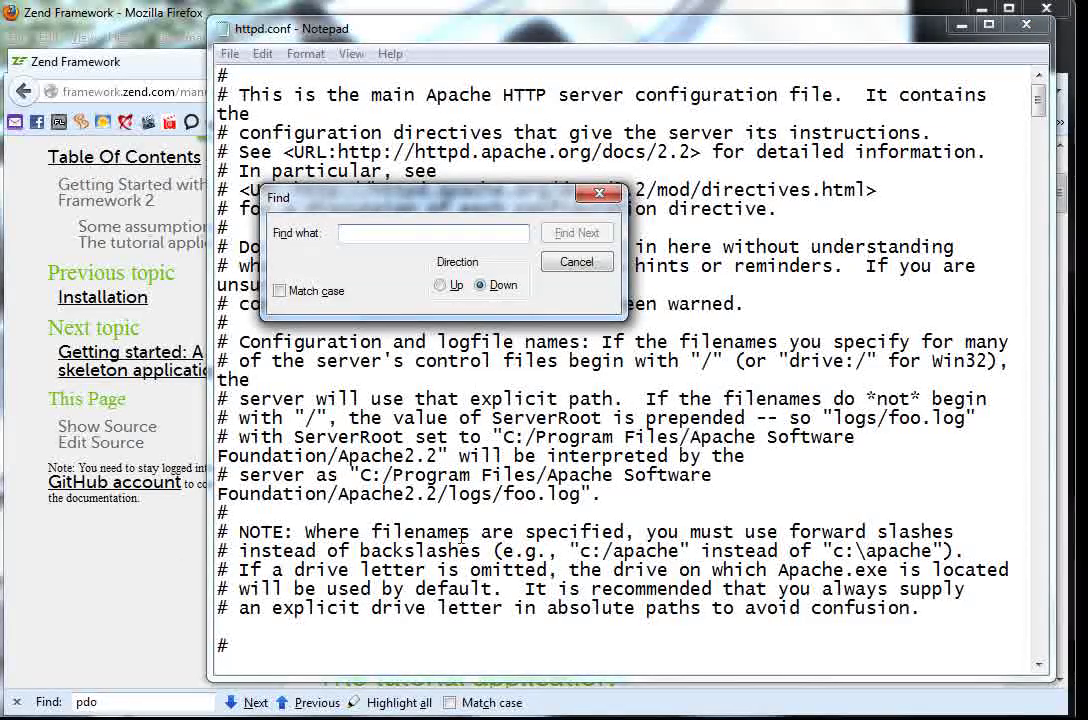
pyautogui.write('mod_')
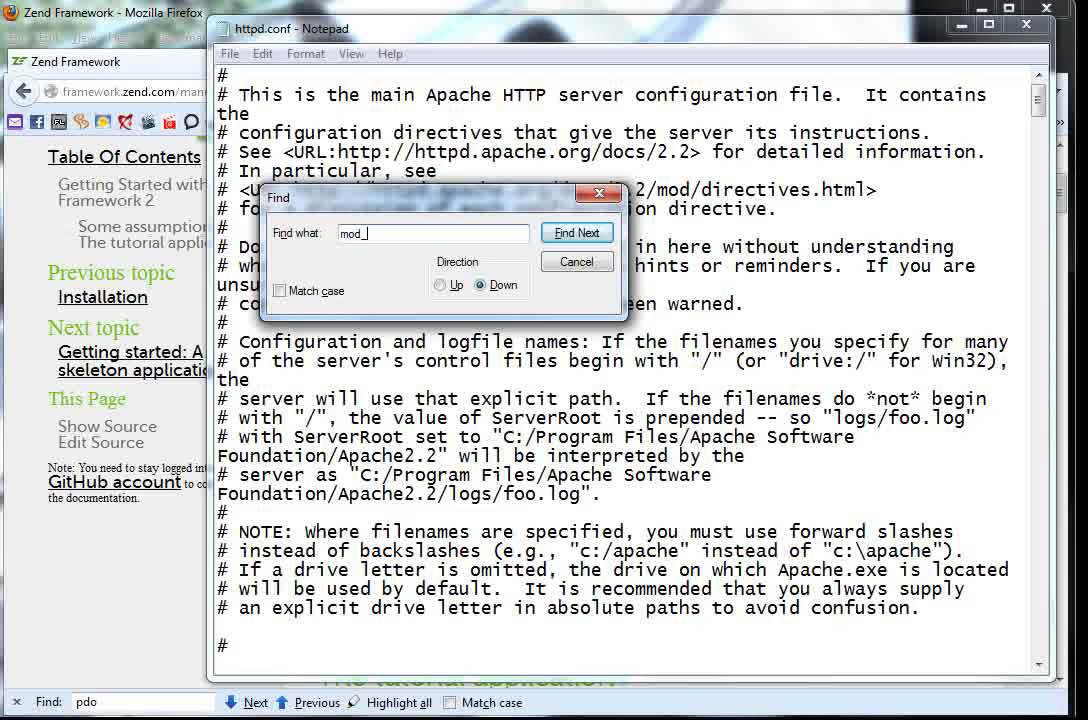
pyautogui.write('re')
pyautogui.press('Return')
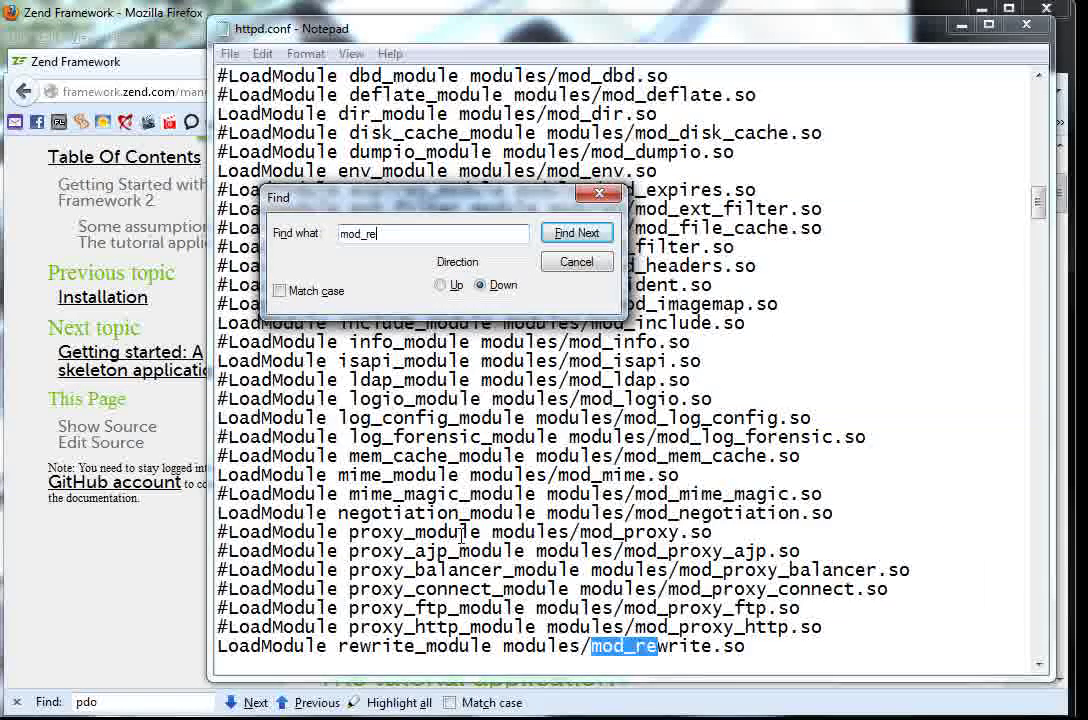
# Check whether the rewrite_module line in httpd.conf is commented out with #, and close the search and minimize the file.
pyautogui.moveTo(745, 646); pyautogui.dragTo(437, 531)
pyautogui.scroll(5, 437, 531)
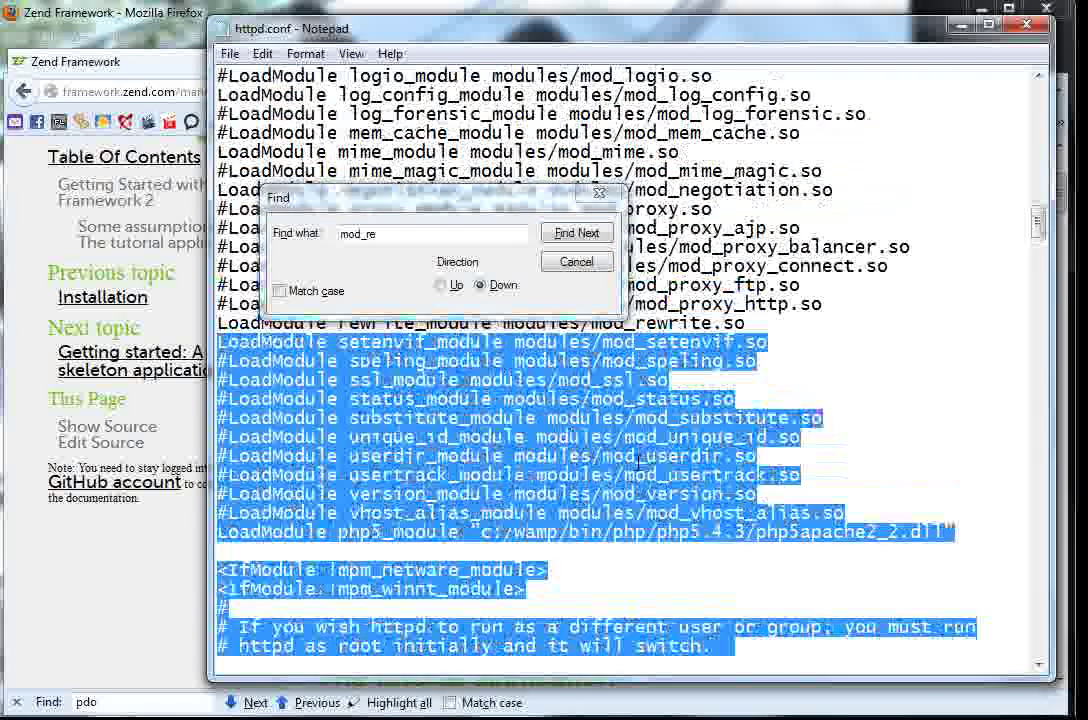
pyautogui.click(781, 531)
pyautogui.scroll(2, 652, 412)
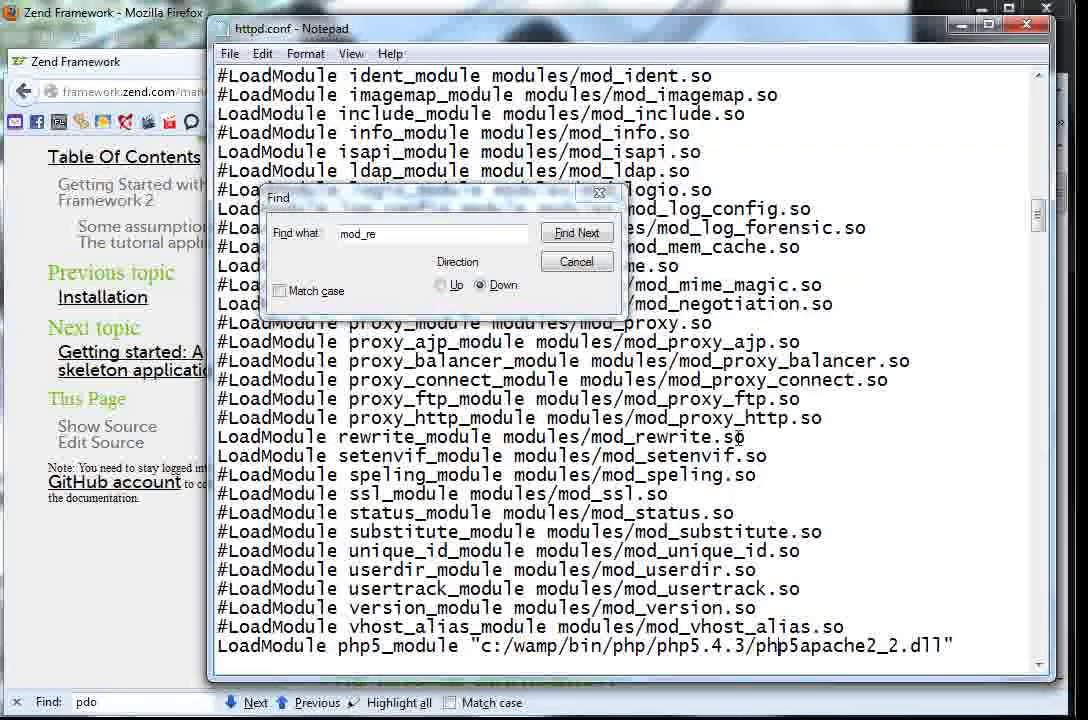
pyautogui.moveTo(768, 456); pyautogui.dragTo(576, 425)
pyautogui.click(776, 457)
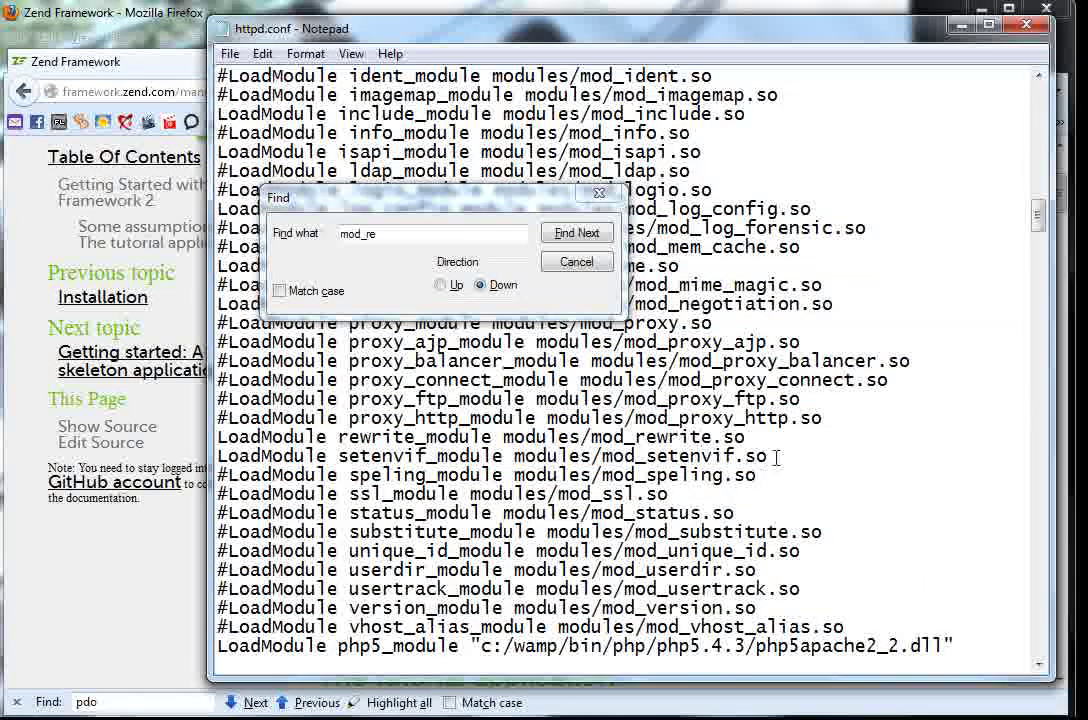
pyautogui.moveTo(757, 435); pyautogui.dragTo(218, 418)
pyautogui.click(231, 419)
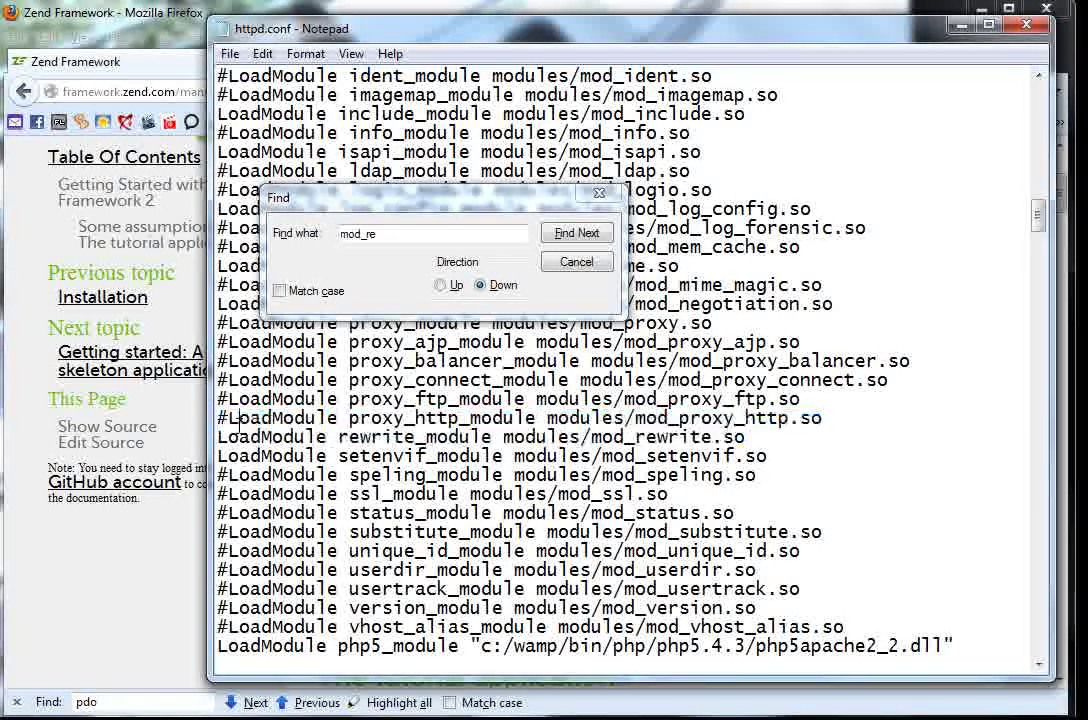
pyautogui.click(230, 419)
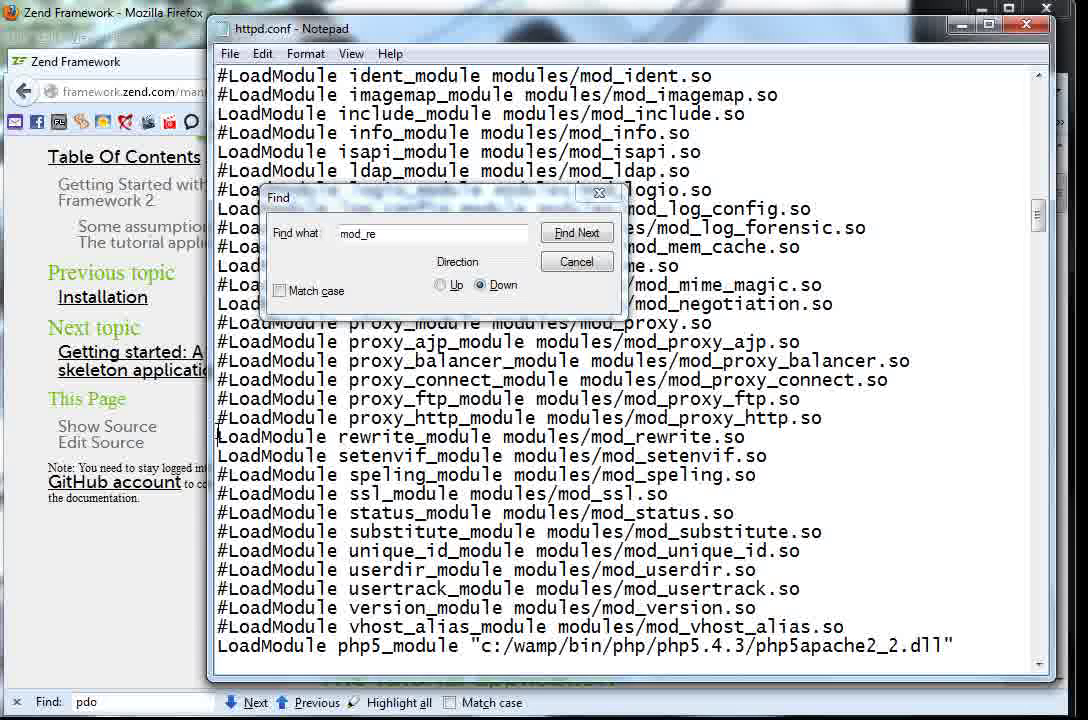
pyautogui.moveTo(218, 436)
pyautogui.mouseDown()
pyautogui.moveTo(741, 437)
pyautogui.moveTo(773, 455)
pyautogui.moveTo(767, 437)
pyautogui.moveTo(309, 455)
pyautogui.moveTo(218, 437)
pyautogui.mouseUp()
pyautogui.click(764, 437)
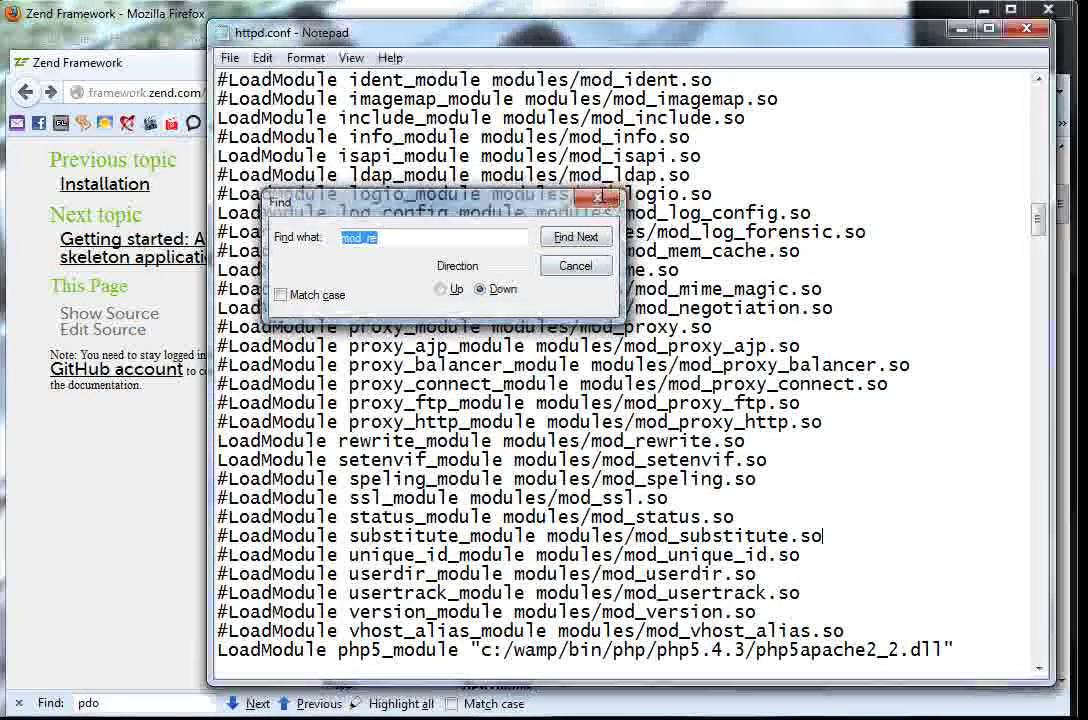
pyautogui.click(567, 266)
pyautogui.click(962, 29)
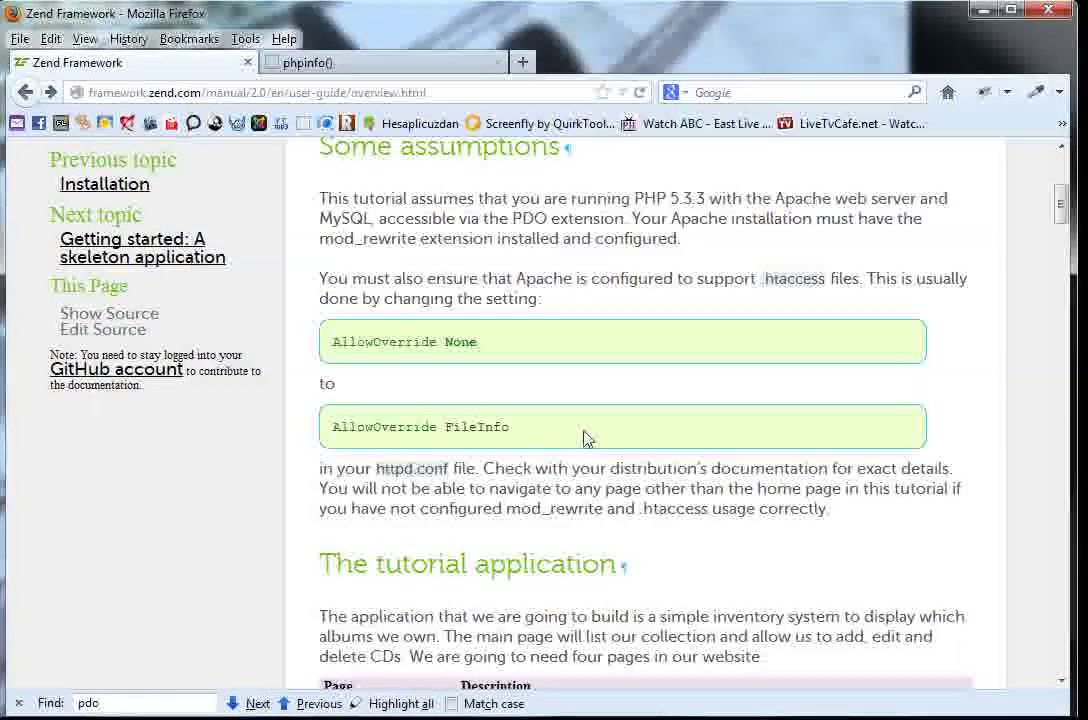
# Continue to the tutorial's next page on the skeleton application and highlight the ZendSkeletonApplication GitHub link in its note.
pyautogui.scroll(-8, 627, 481)
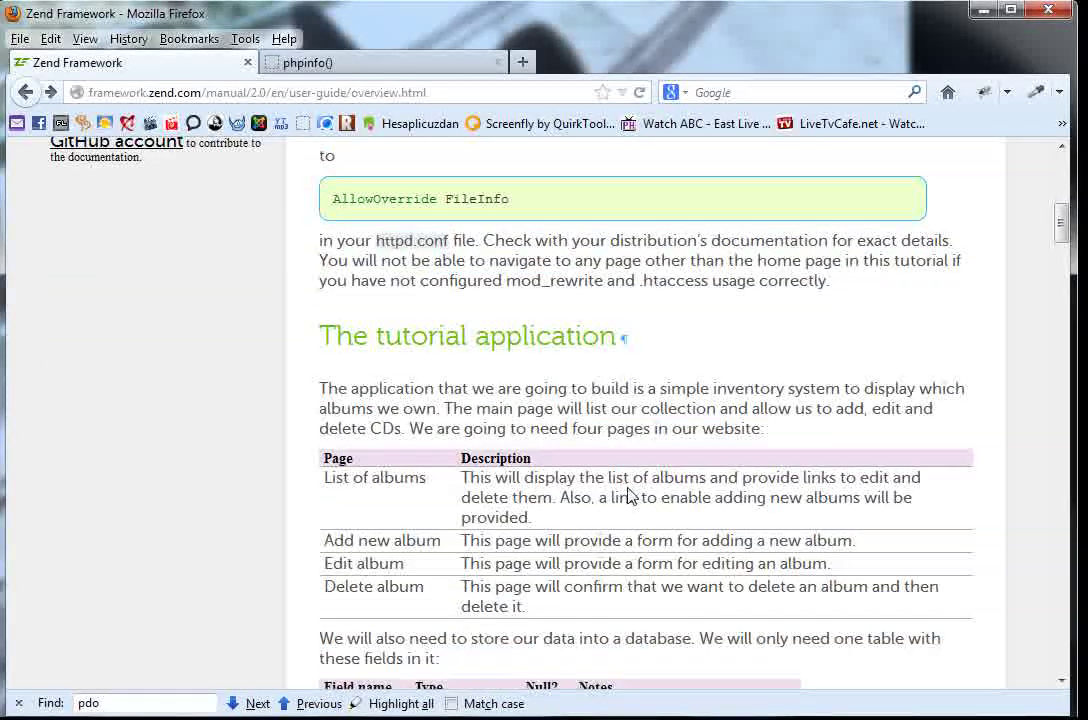
pyautogui.scroll(-2, 967, 465)
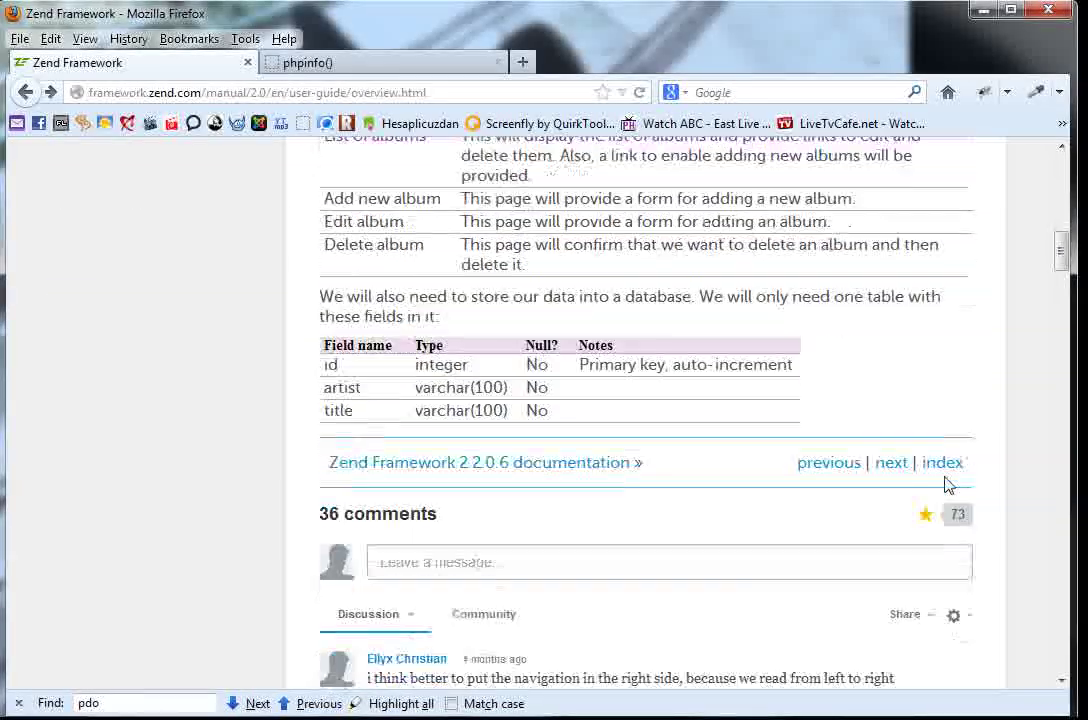
pyautogui.click(895, 465)
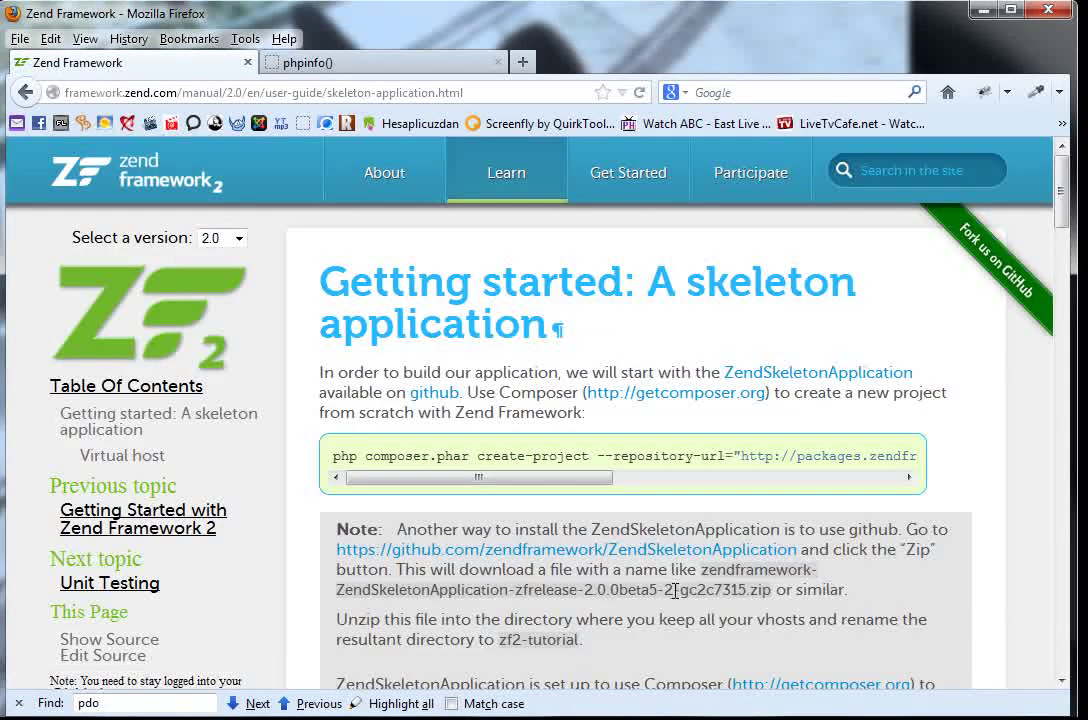
pyautogui.scroll(-4, 685, 567)
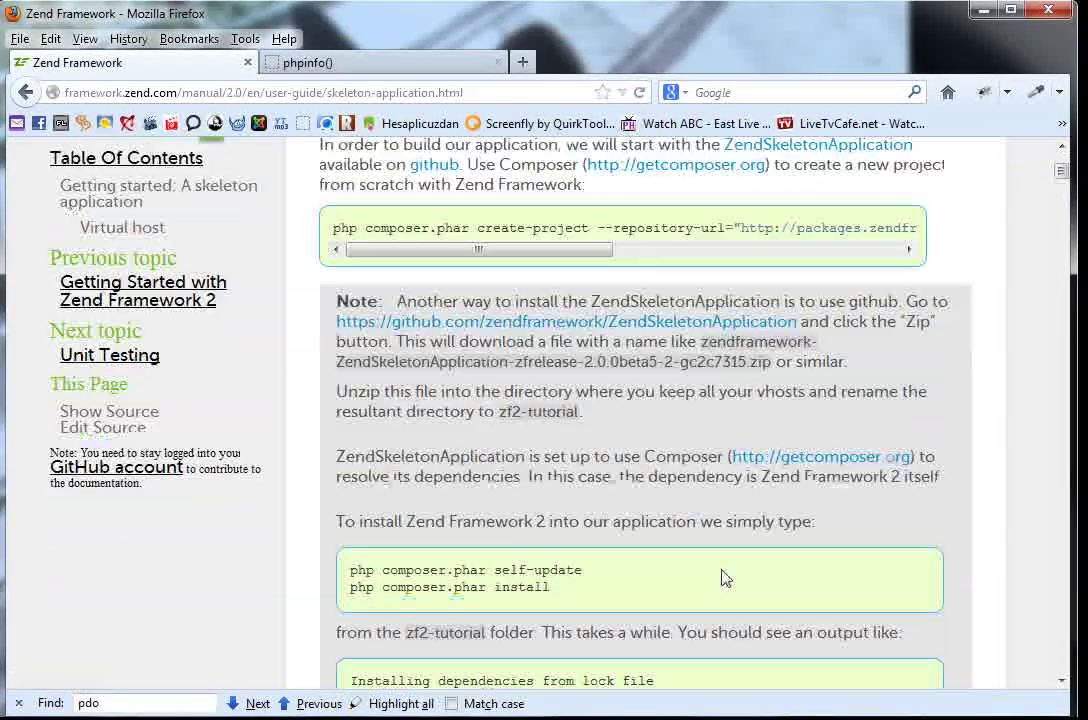
pyautogui.moveTo(337, 322); pyautogui.dragTo(808, 321)
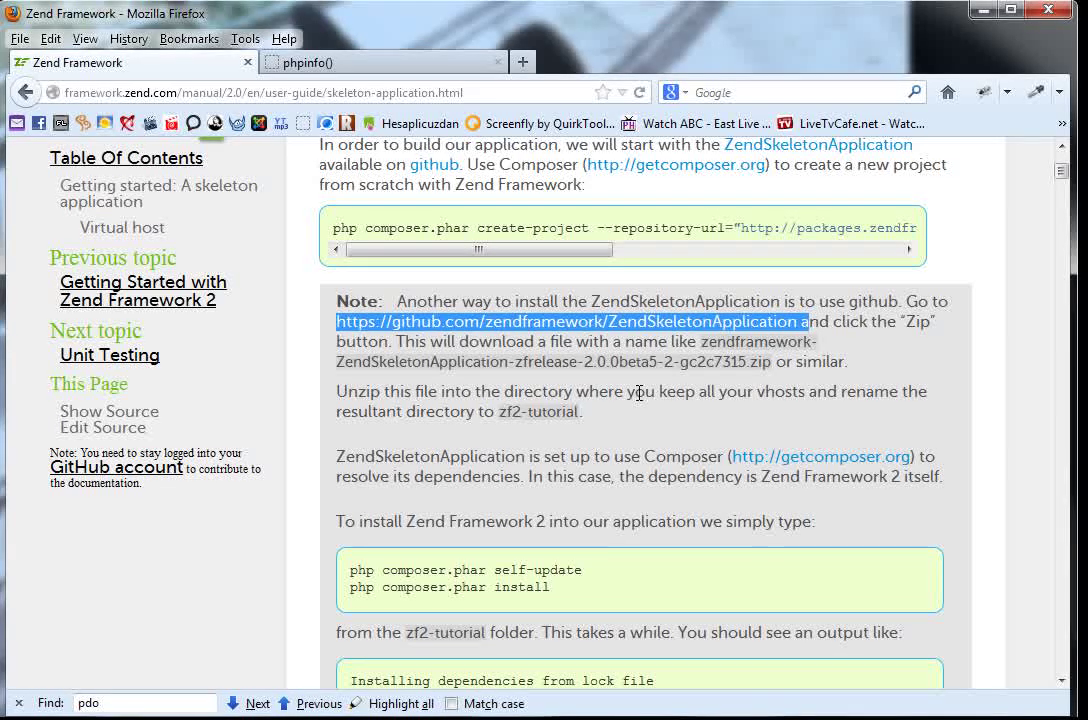
pyautogui.click(860, 340)
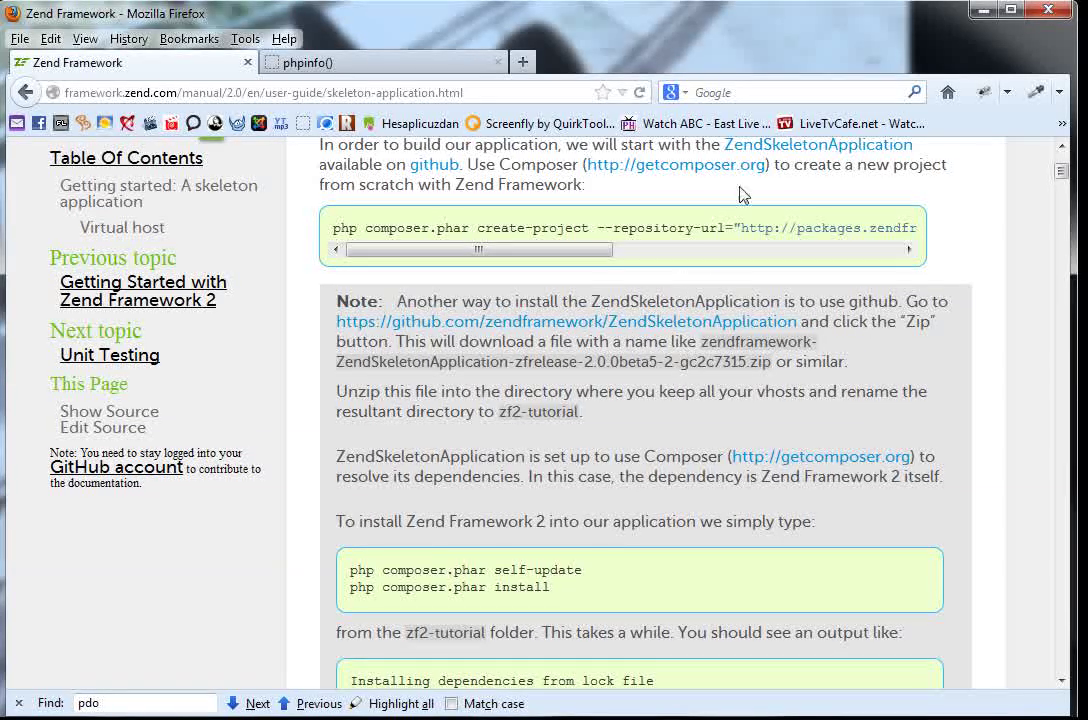
# Open the ZendSkeletonApplication GitHub repository in a new browser tab and download it as a ZIP.
pyautogui.middleClick(688, 325)
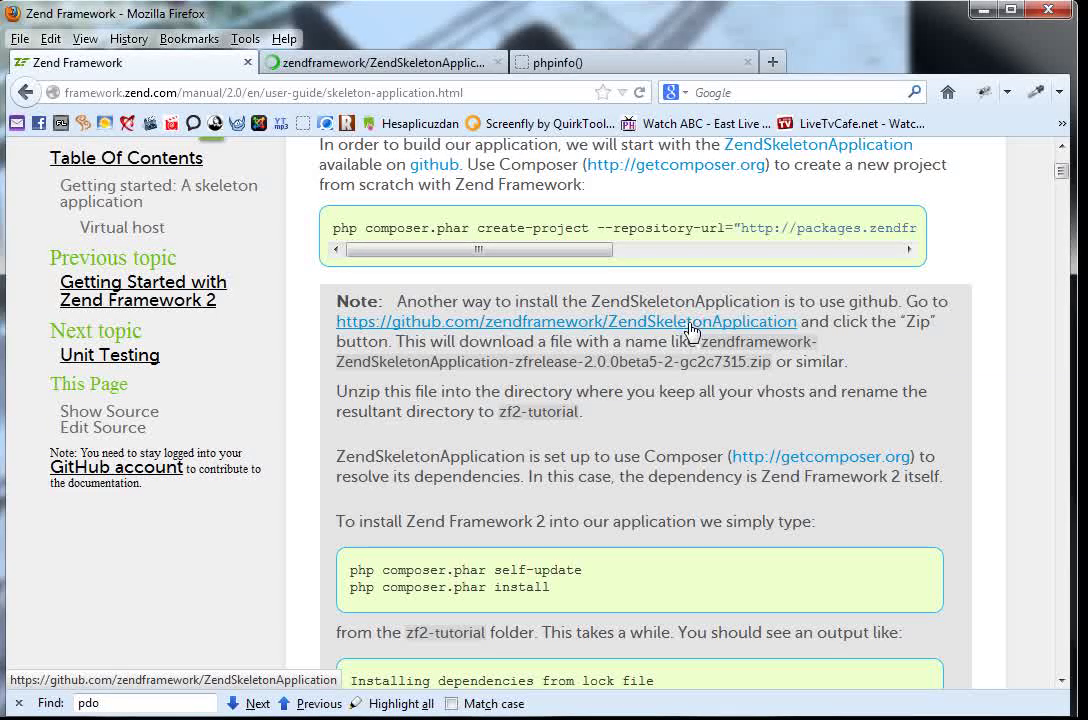
pyautogui.click(355, 65)
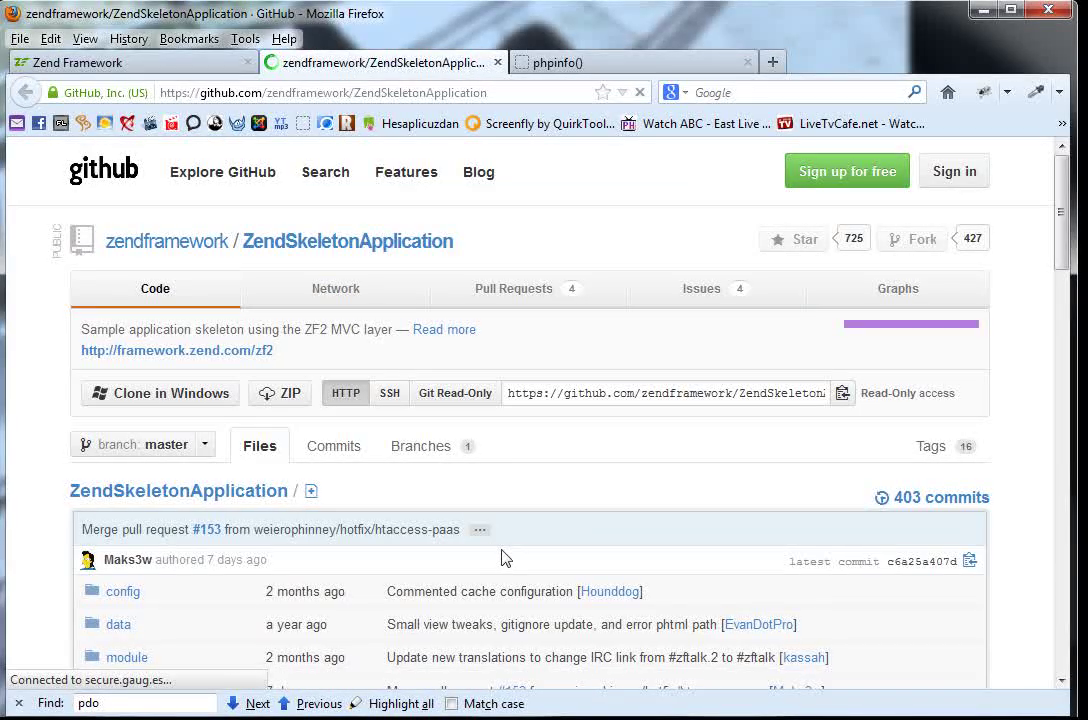
pyautogui.scroll(-5, 503, 557)
pyautogui.scroll(5, 470, 500)
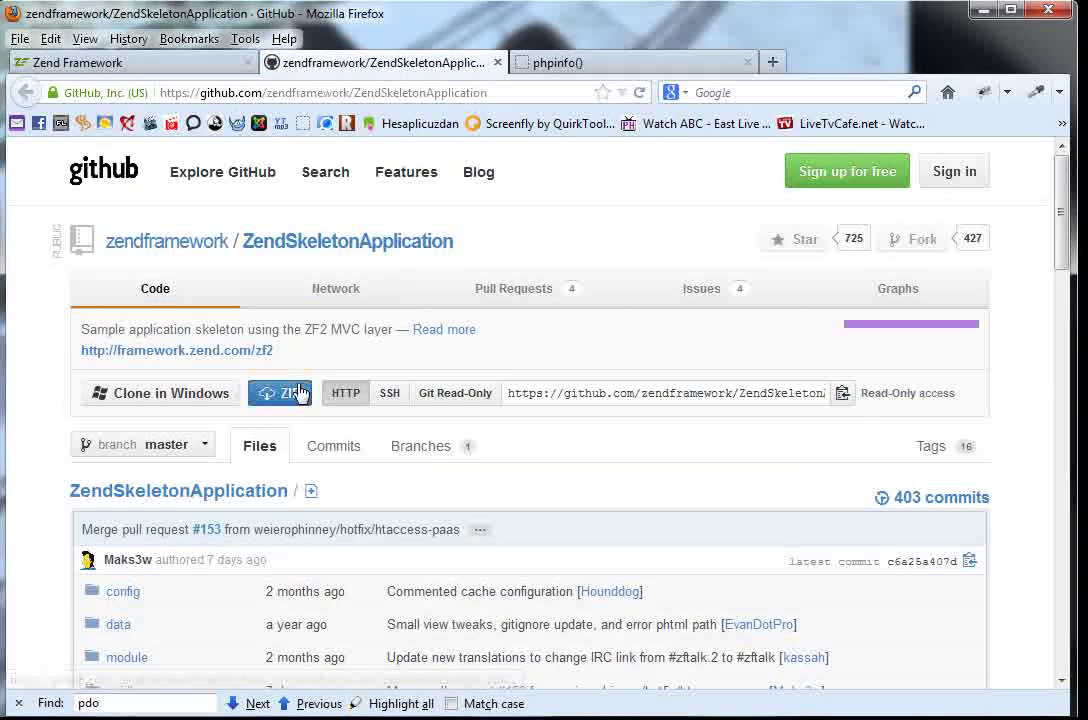
pyautogui.click(301, 395)
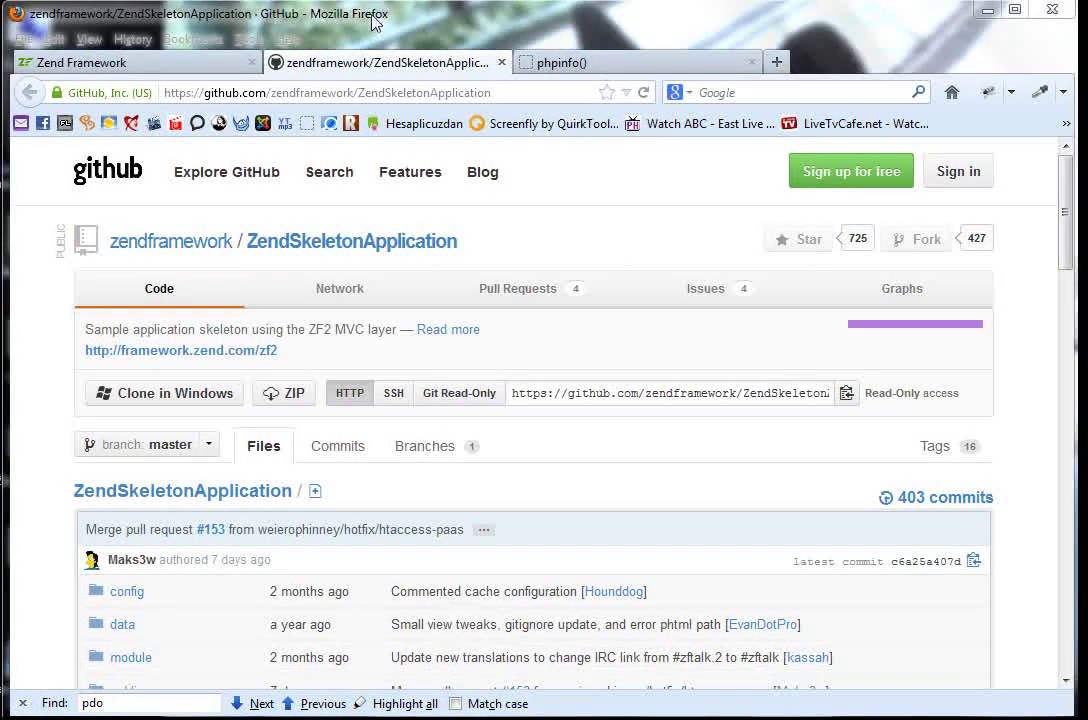
# Extract ZendSkeletonApplication-master.zip on the desktop into its own ZendSkeletonApplication-master folder.
pyautogui.click(988, 14)
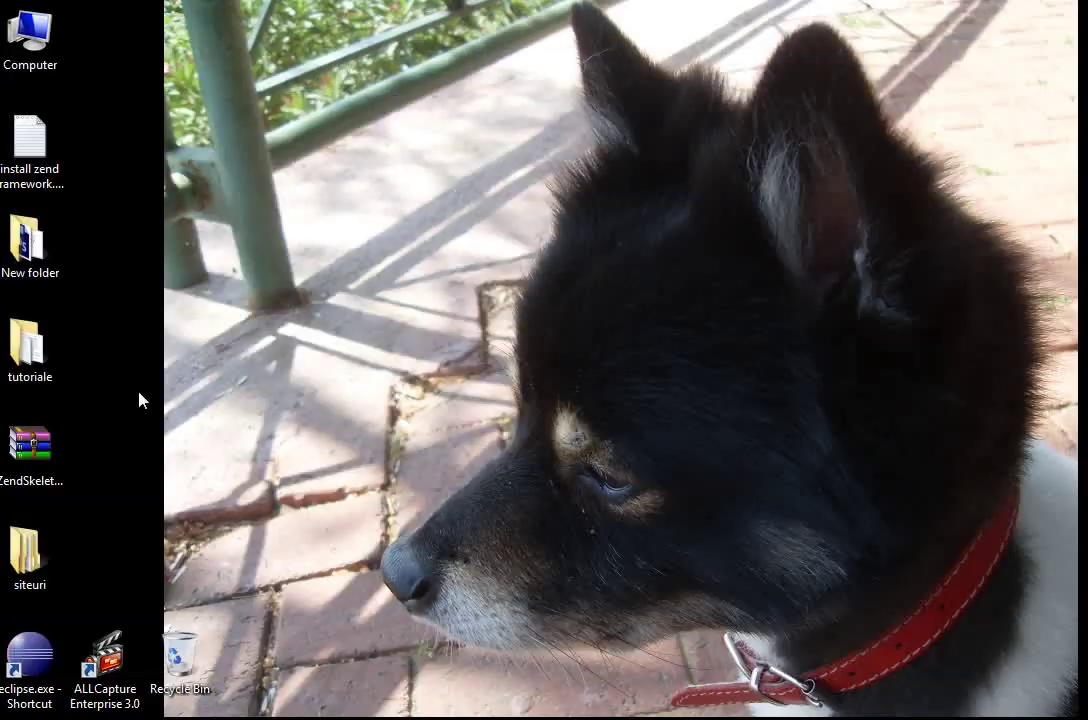
pyautogui.click(52, 450)
pyautogui.rightClick(36, 452)
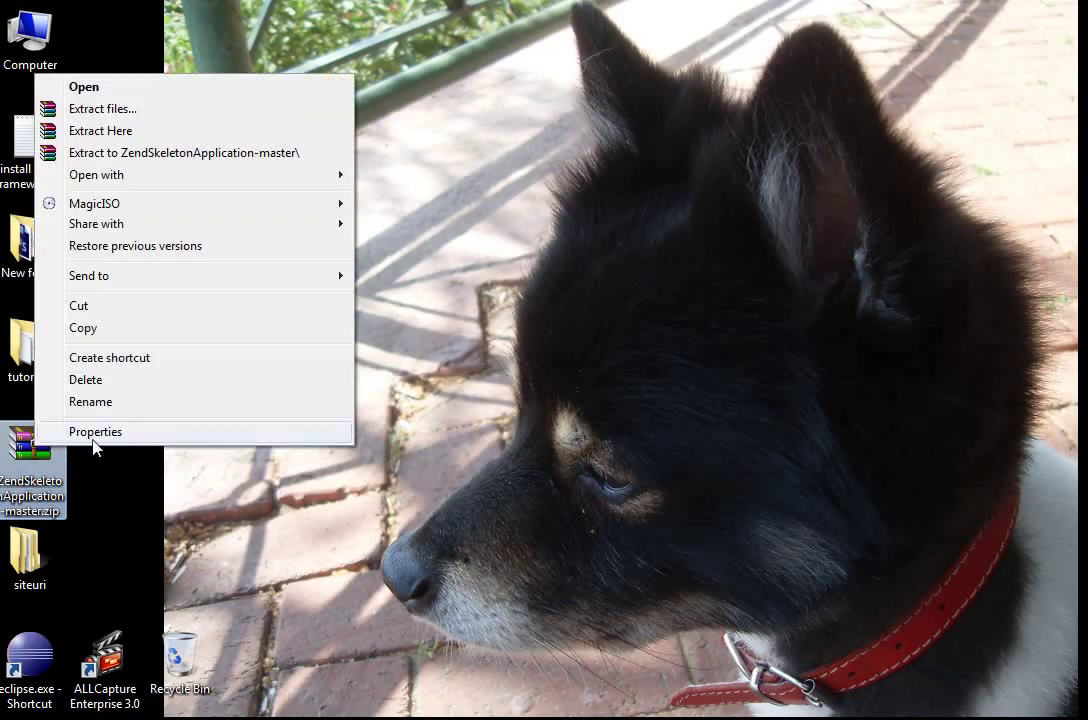
pyautogui.click(175, 163)
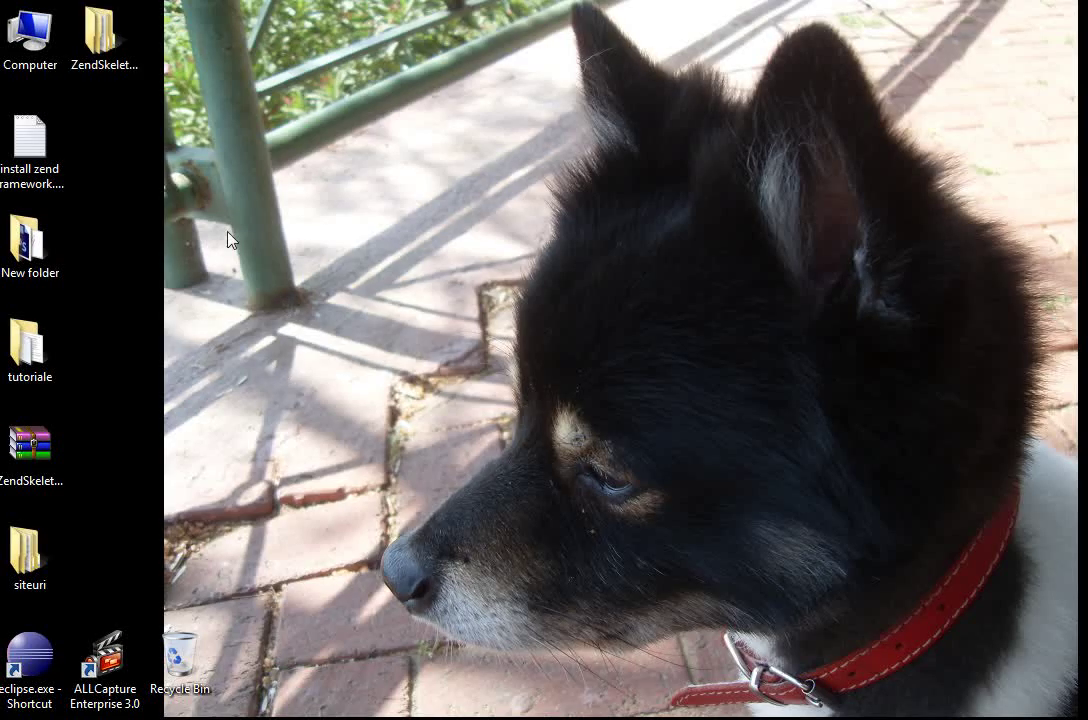
# Open the extracted folder and rename the ZendSkeletonApplication-master folder inside it to myZend.
pyautogui.doubleClick(100, 35)
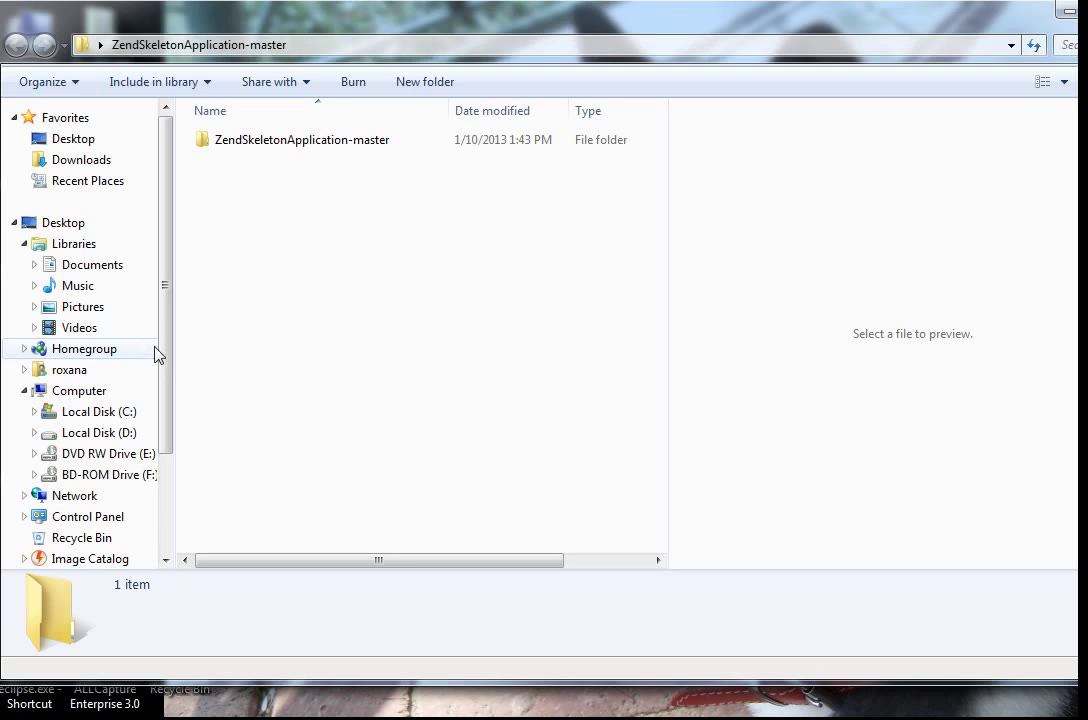
pyautogui.click(343, 145)
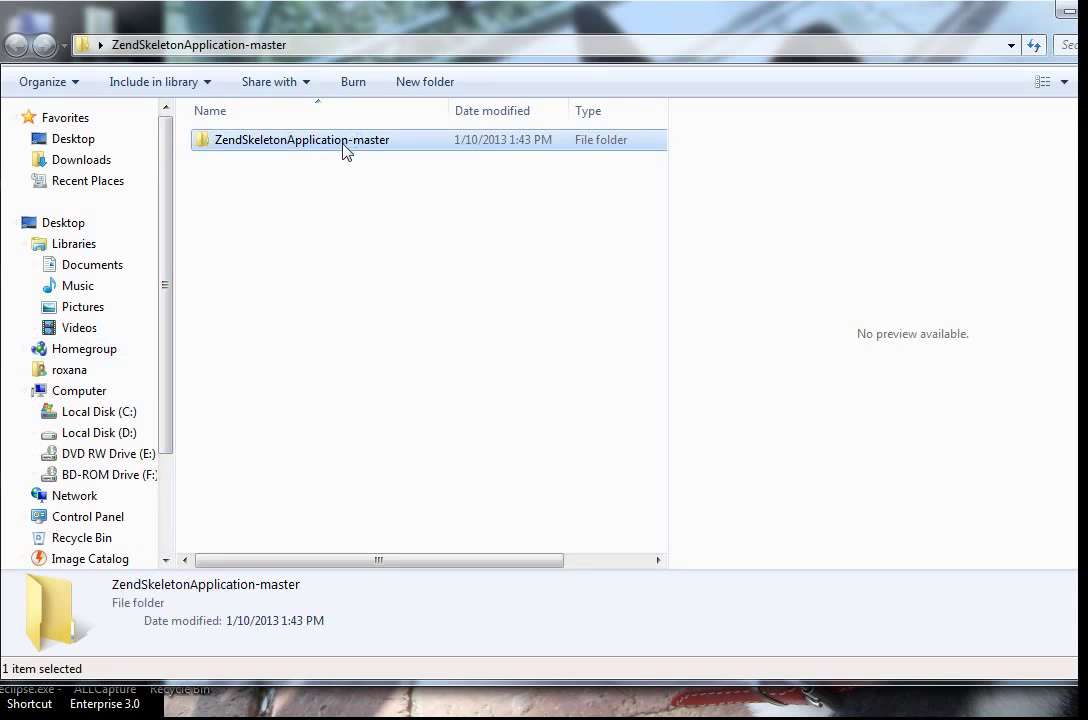
pyautogui.rightClick(343, 144)
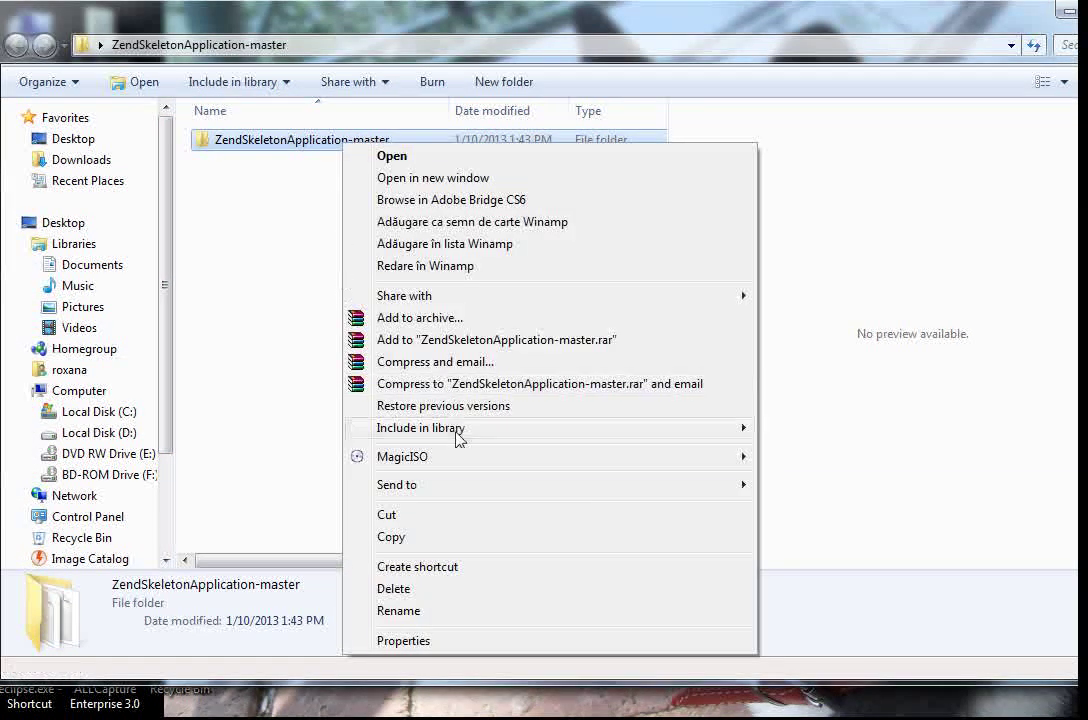
pyautogui.click(455, 612)
pyautogui.write('my')
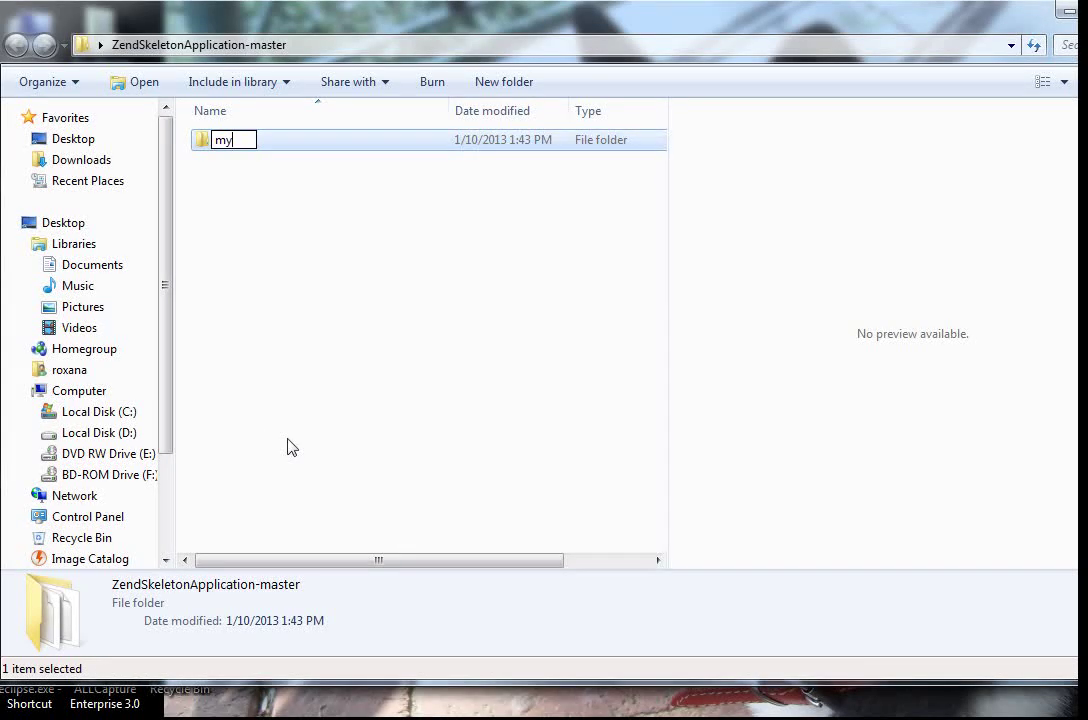
pyautogui.write('Zend')
pyautogui.click(347, 304)
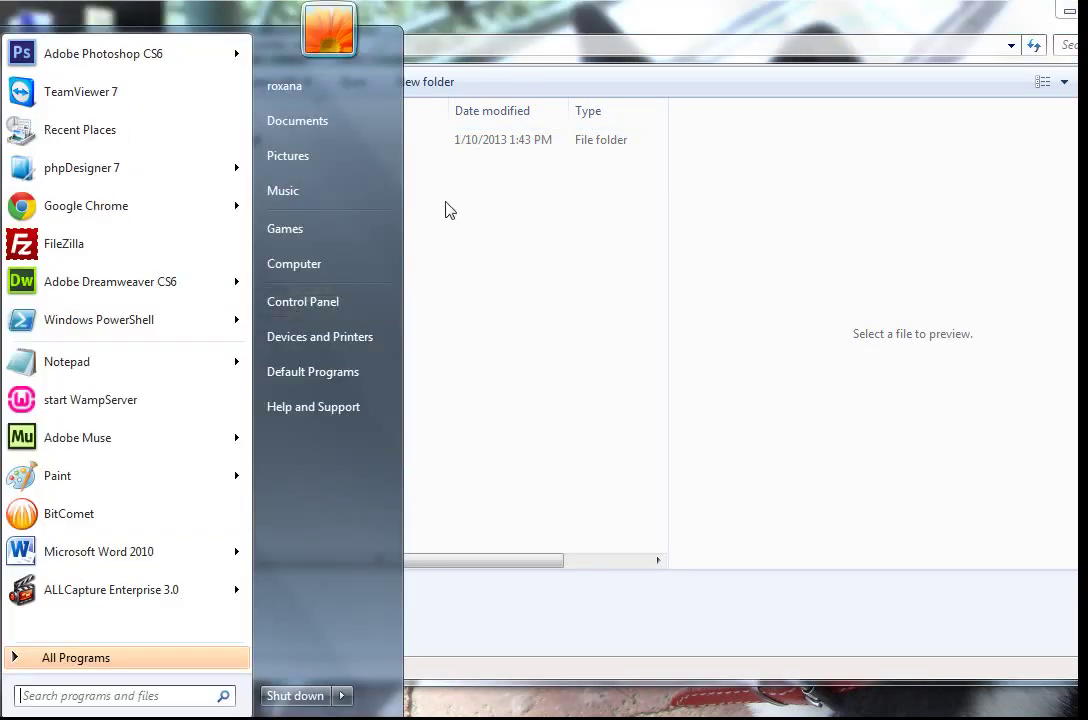
pyautogui.press('super')
pyautogui.click(297, 265)
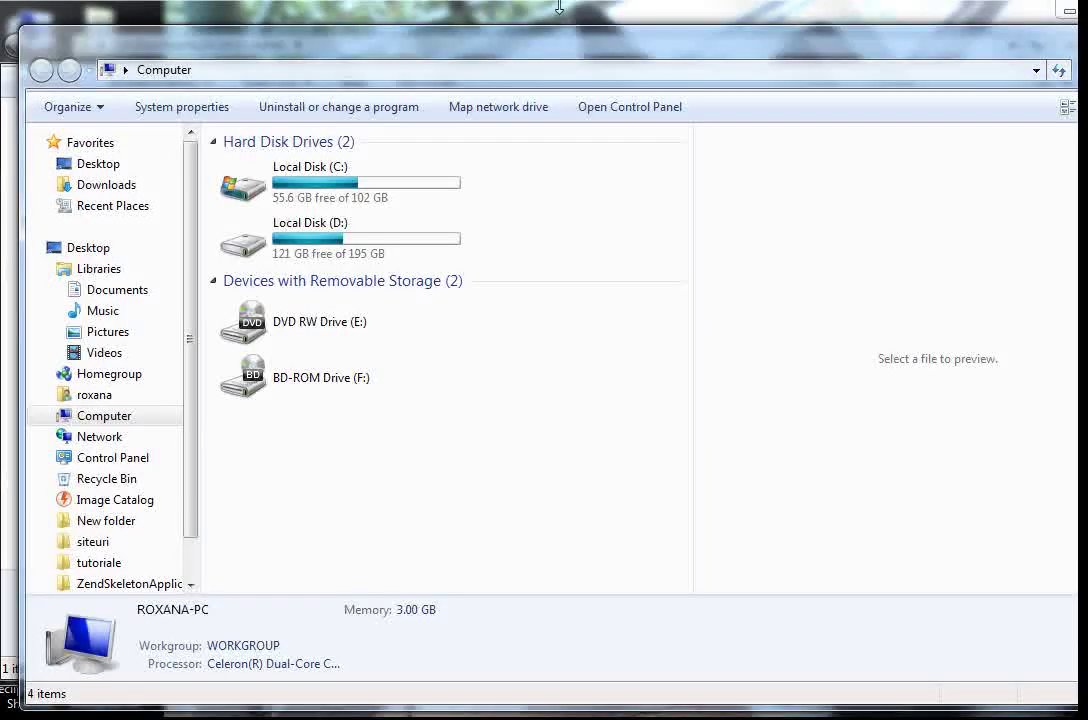
pyautogui.moveTo(527, 60); pyautogui.dragTo(857, 56)
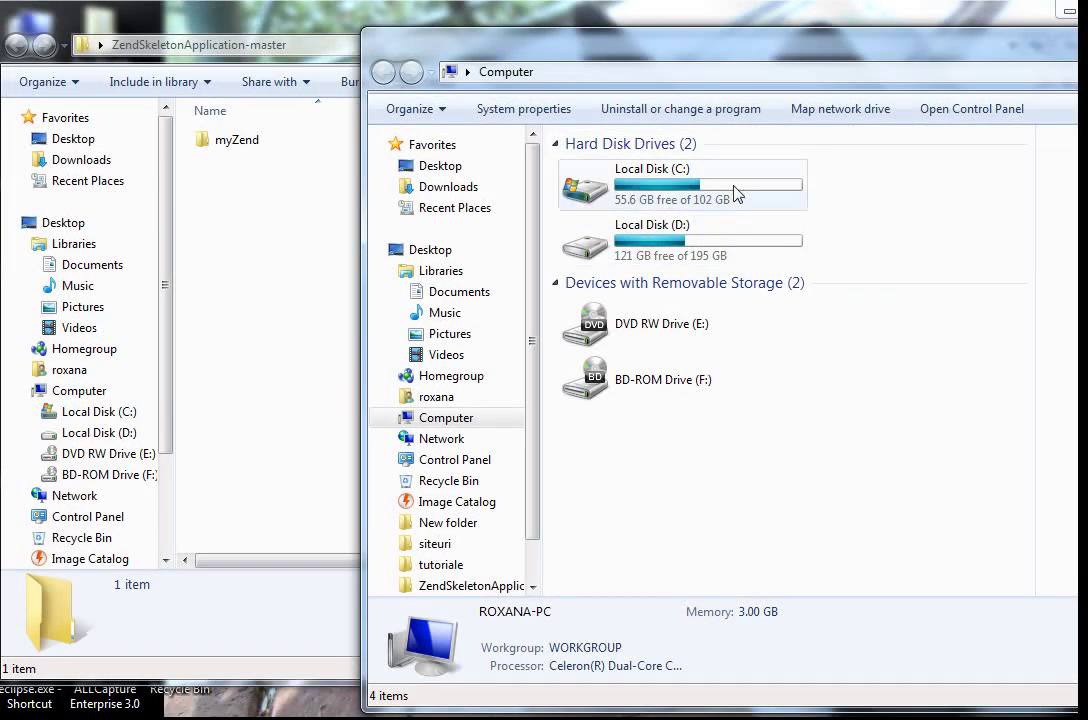
pyautogui.doubleClick(660, 182)
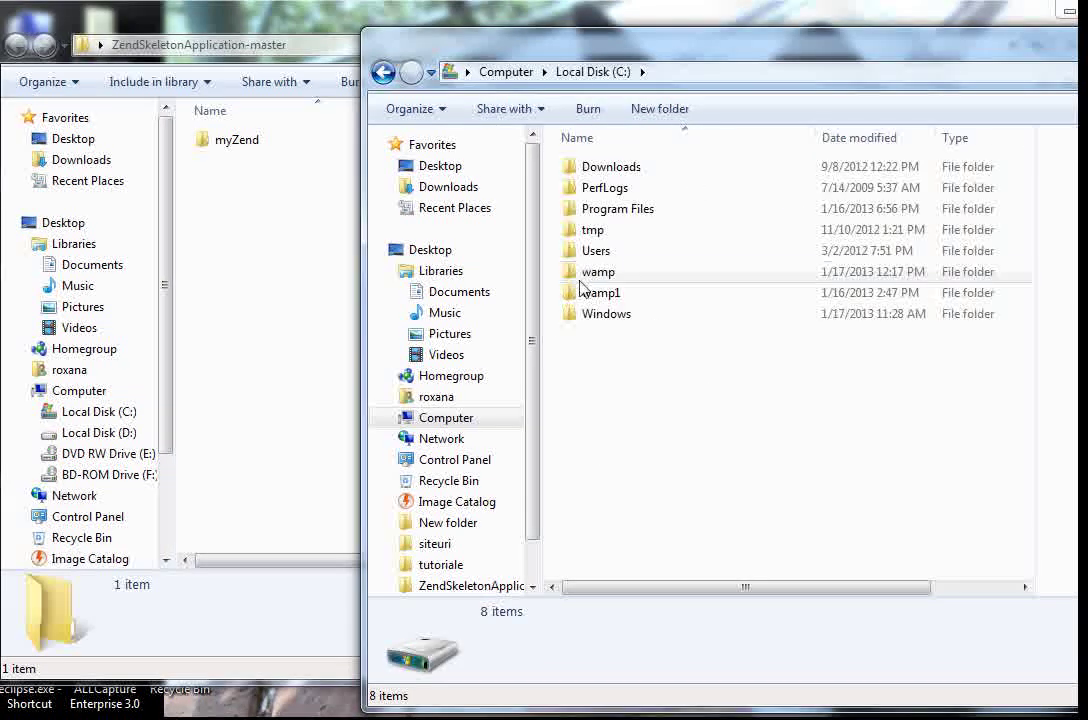
pyautogui.doubleClick(620, 273)
pyautogui.doubleClick(610, 336)
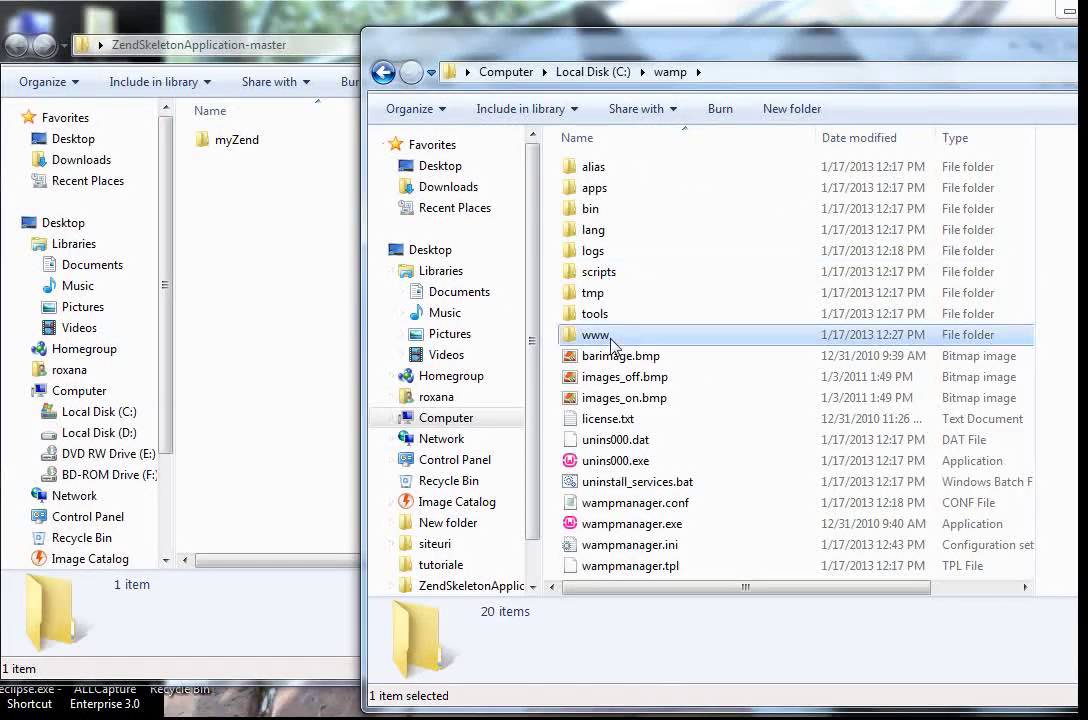
pyautogui.click(241, 150)
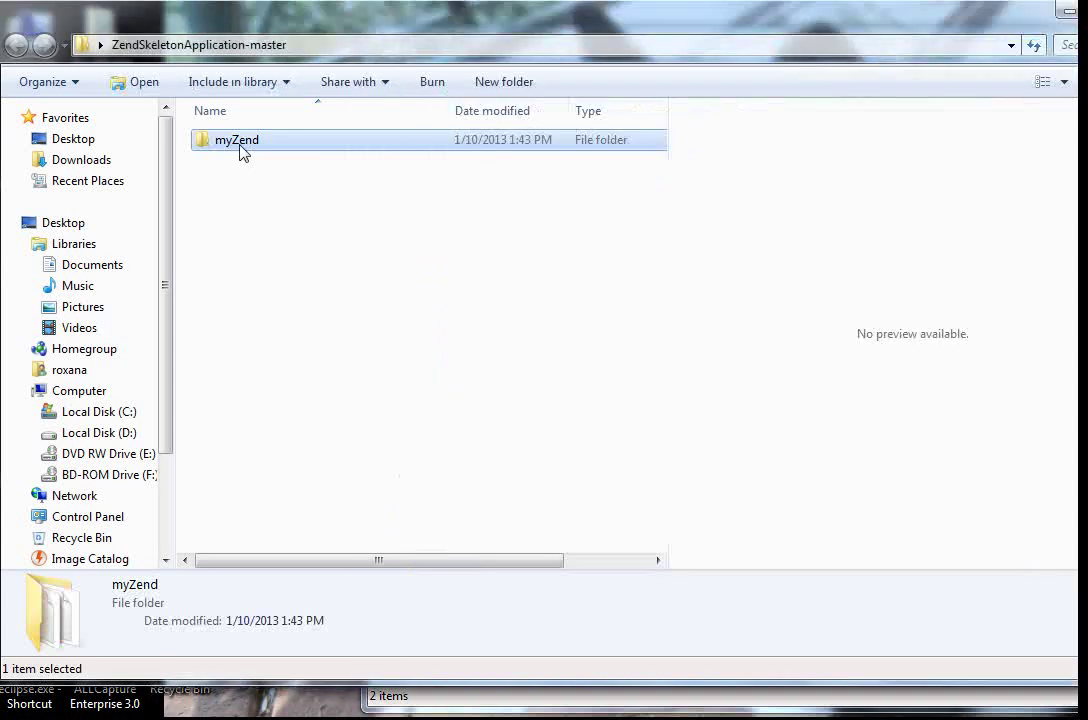
pyautogui.click(295, 194)
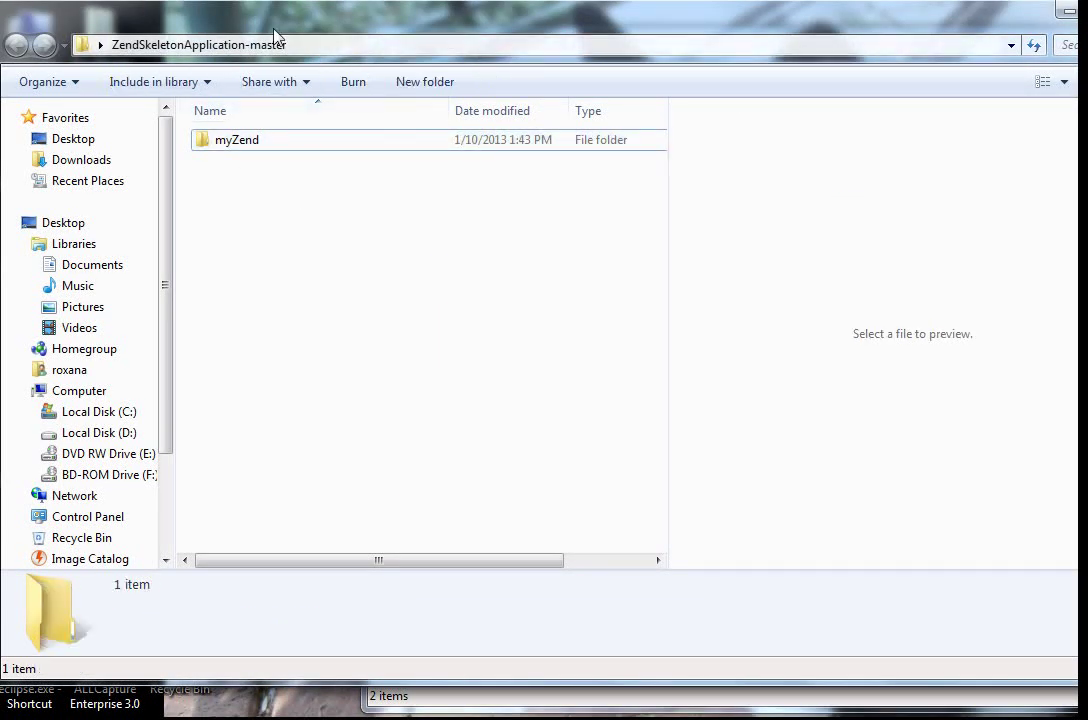
pyautogui.click(245, 145)
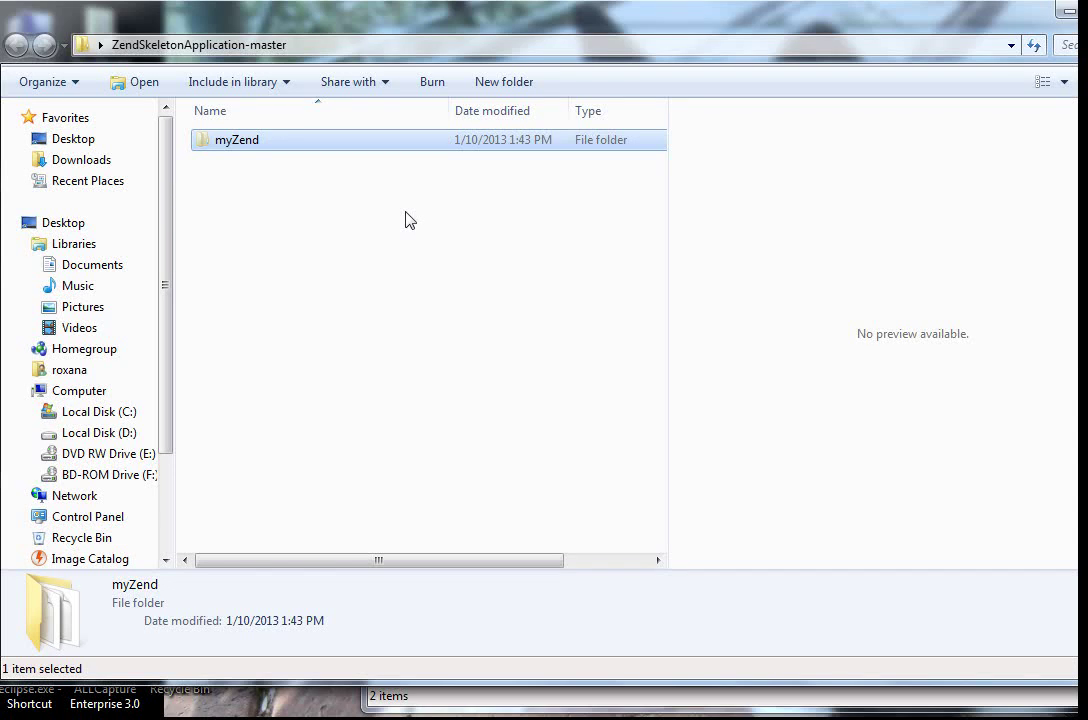
pyautogui.hotkey('alt', 'Tab')
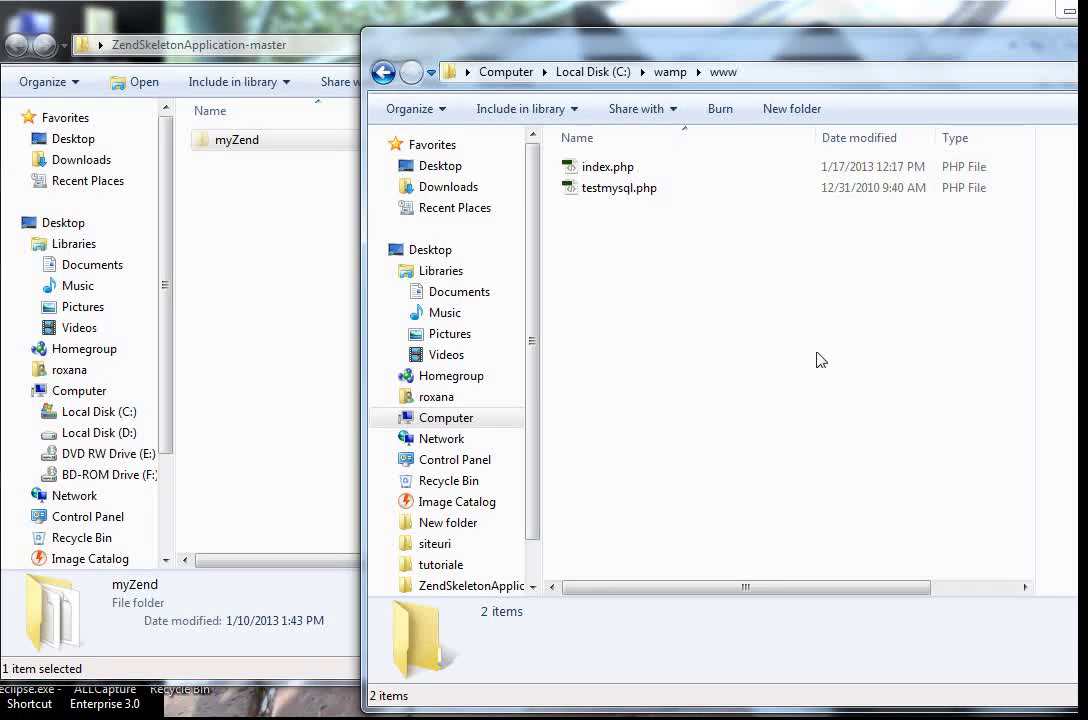
pyautogui.hotkey('ctrl', 'v')
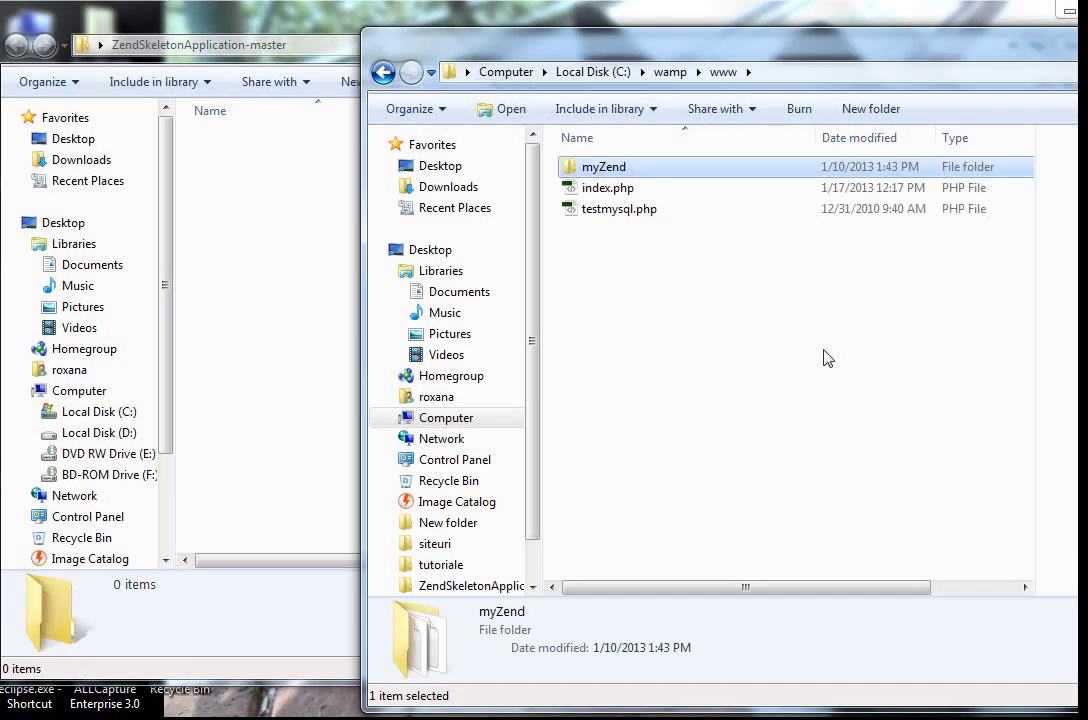
# Close the emptied ZendSkeletonApplication-master window and delete that folder from the desktop.
pyautogui.click(313, 194)
pyautogui.hotkey('alt', 'F4')
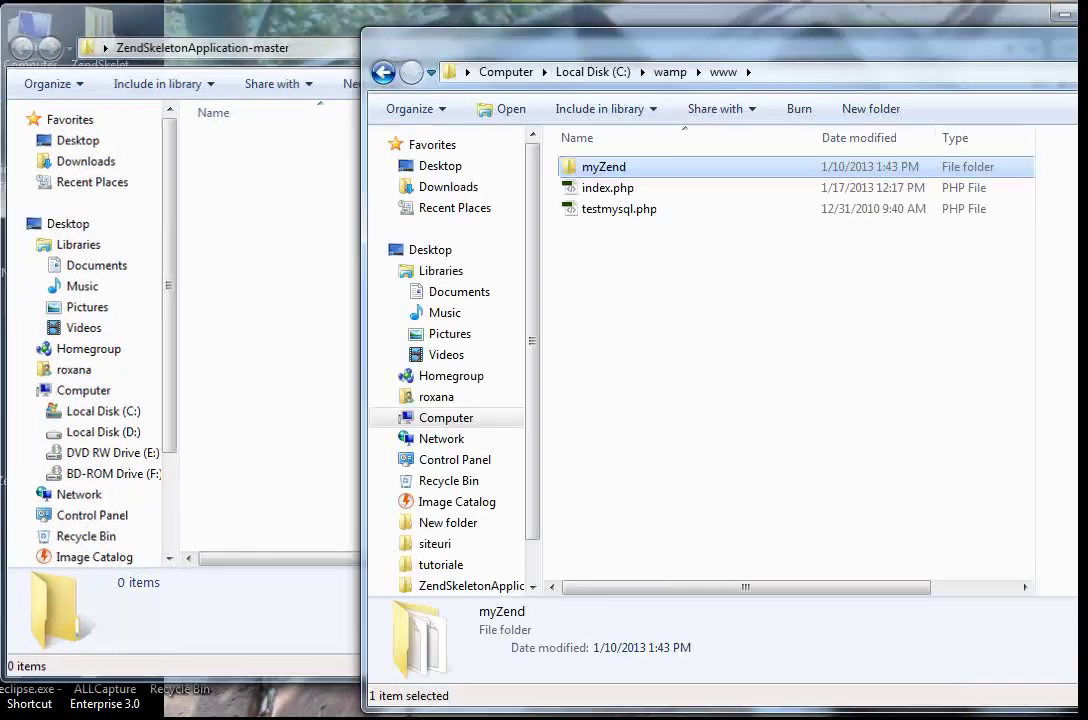
pyautogui.click(128, 62)
pyautogui.press('Delete')
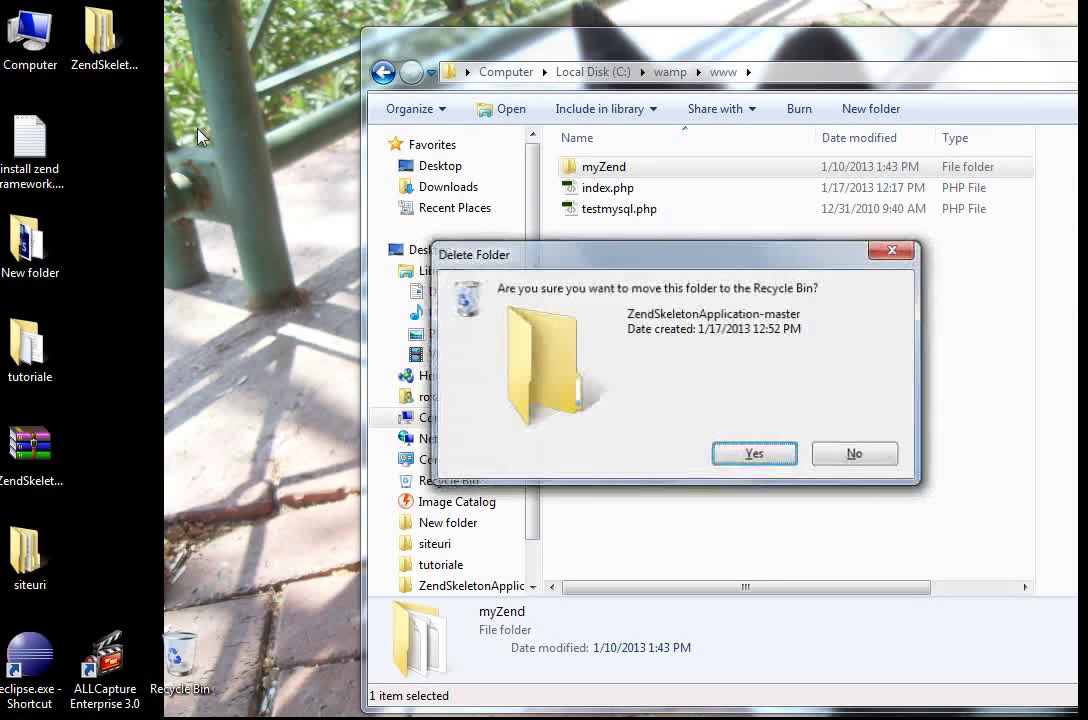
pyautogui.press('Return')
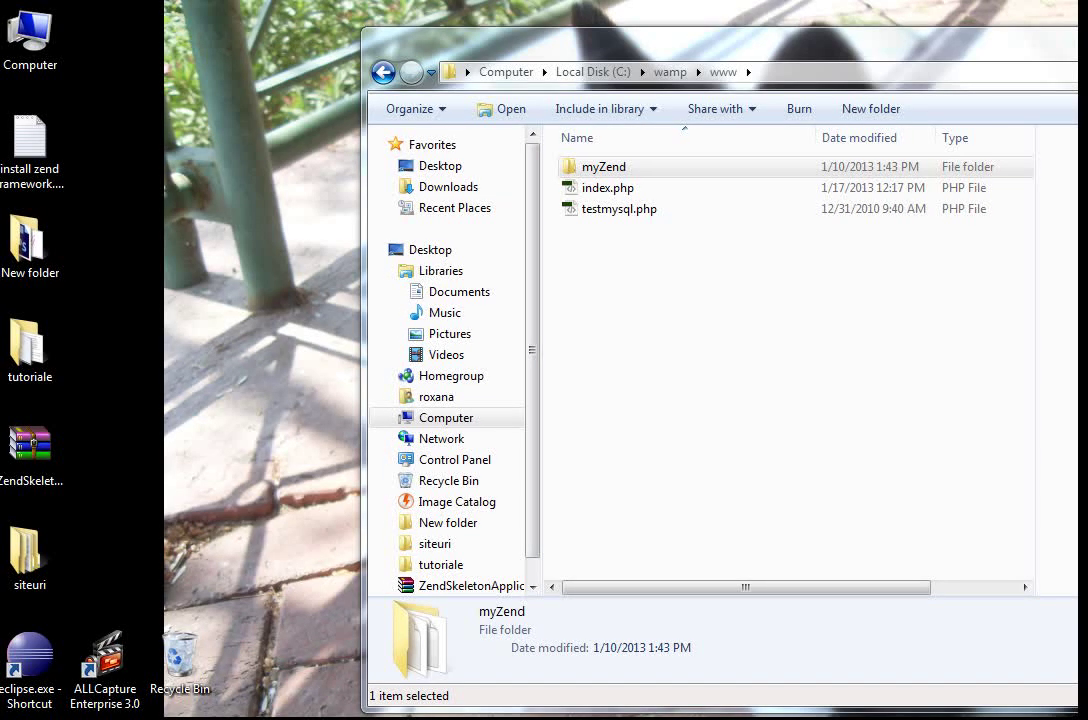
# Enlarge the www folder window and check the myZend folder in it.
pyautogui.press('super+Up')
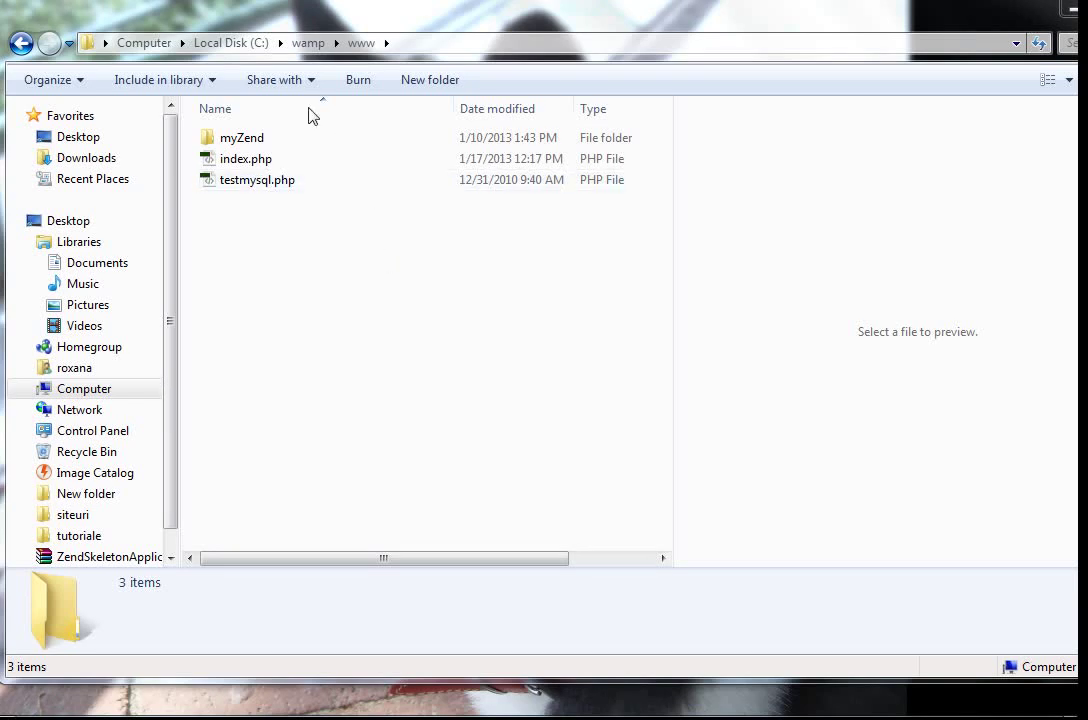
pyautogui.click(282, 140)
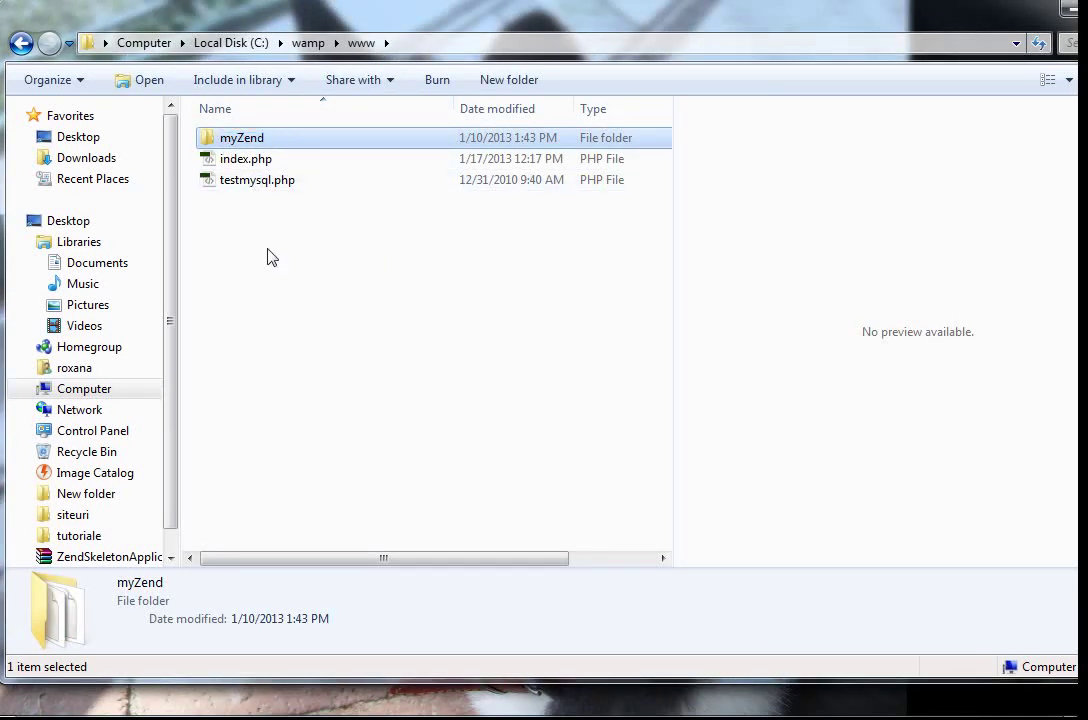
pyautogui.click(282, 308)
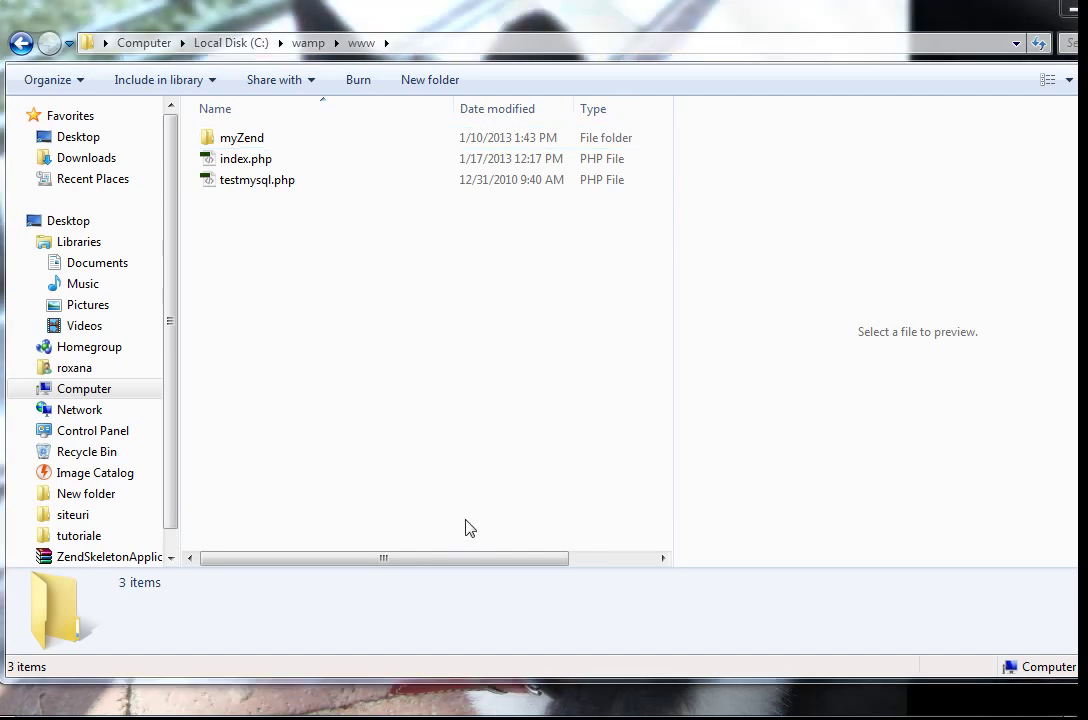
# Switch to the Zend Framework tutorial in Firefox and read the note on unzipping the skeleton application and resolving dependencies with Composer.
pyautogui.hotkey('alt', 'Tab')
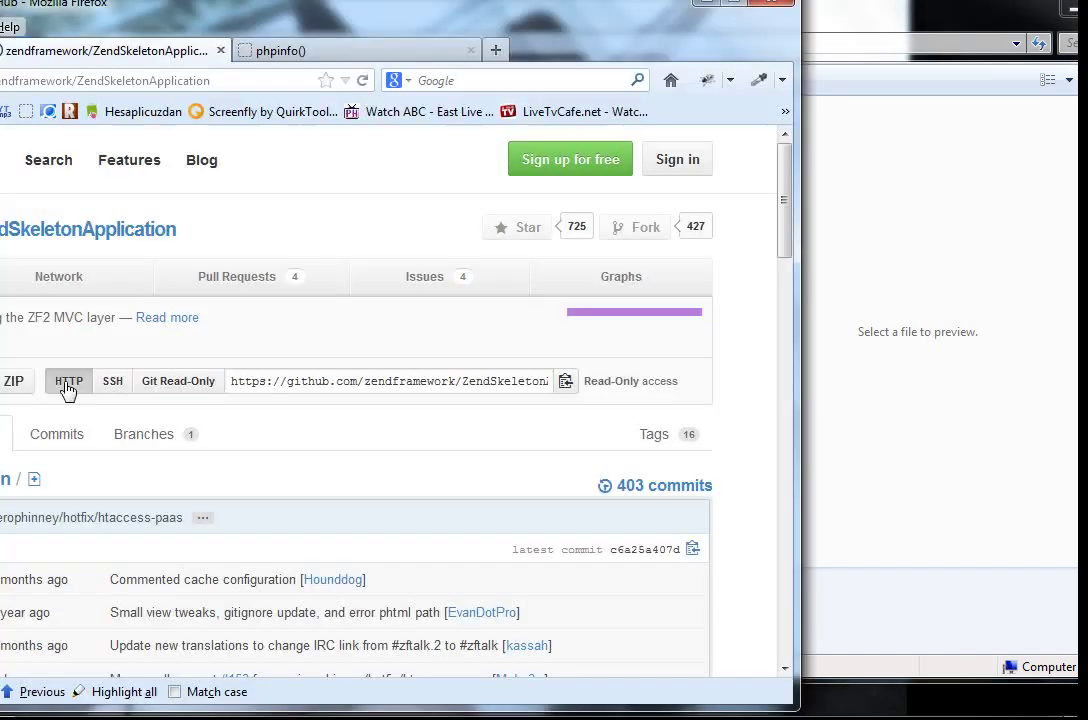
pyautogui.moveTo(273, 17); pyautogui.dragTo(568, 17)
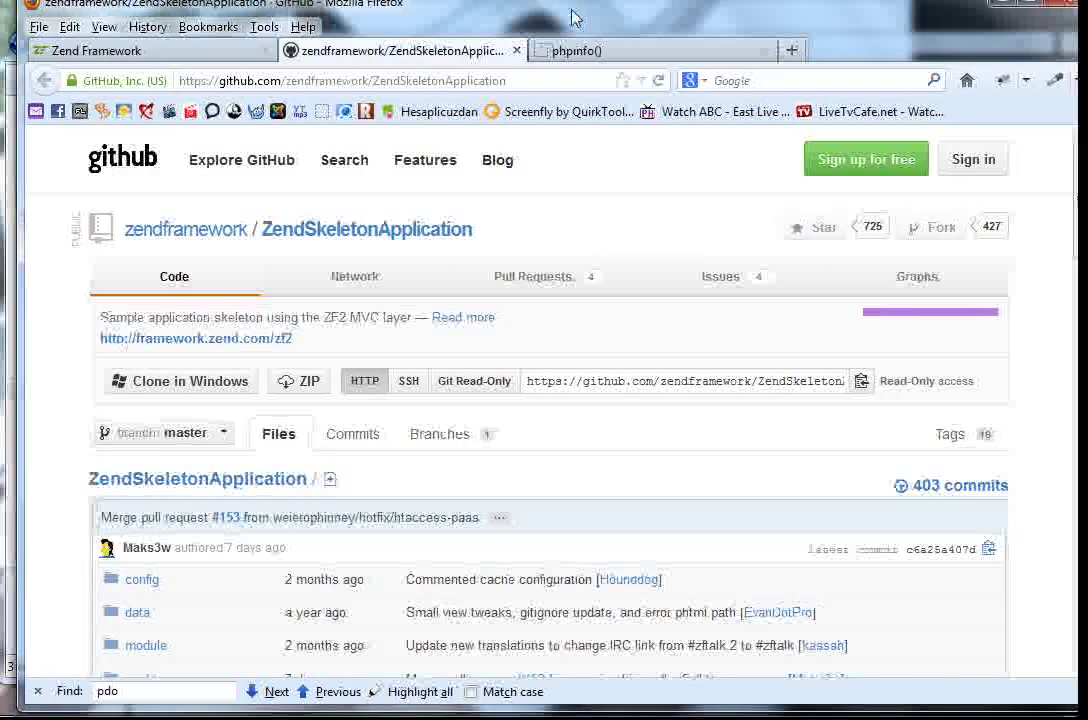
pyautogui.click(75, 51)
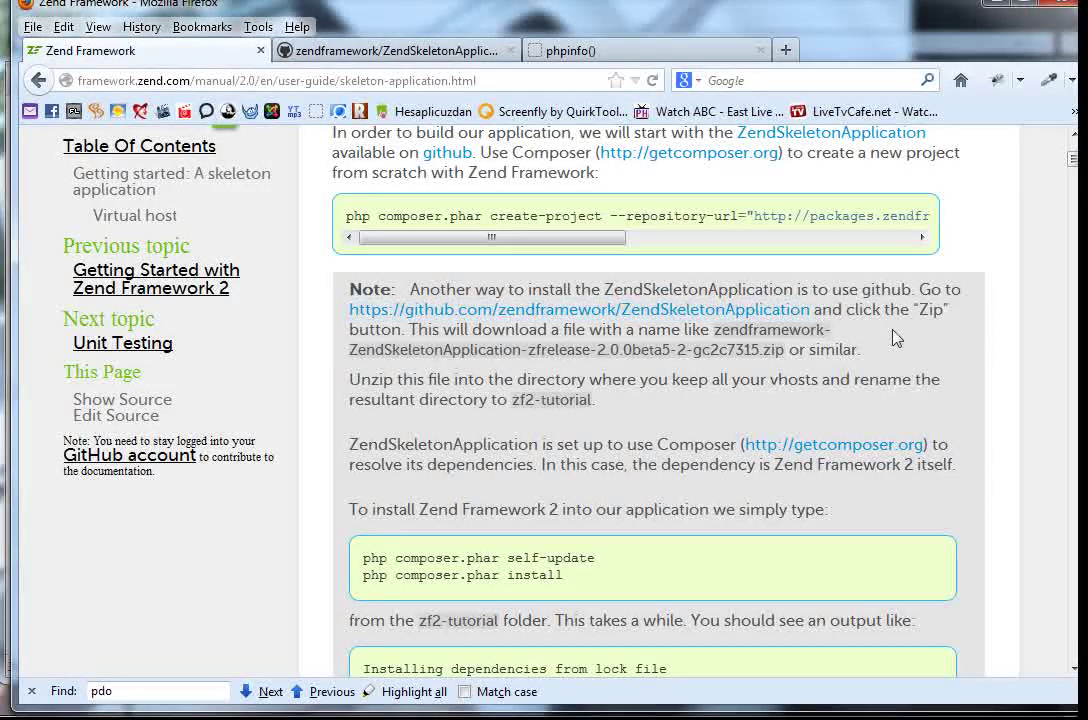
pyautogui.moveTo(918, 309); pyautogui.dragTo(948, 340)
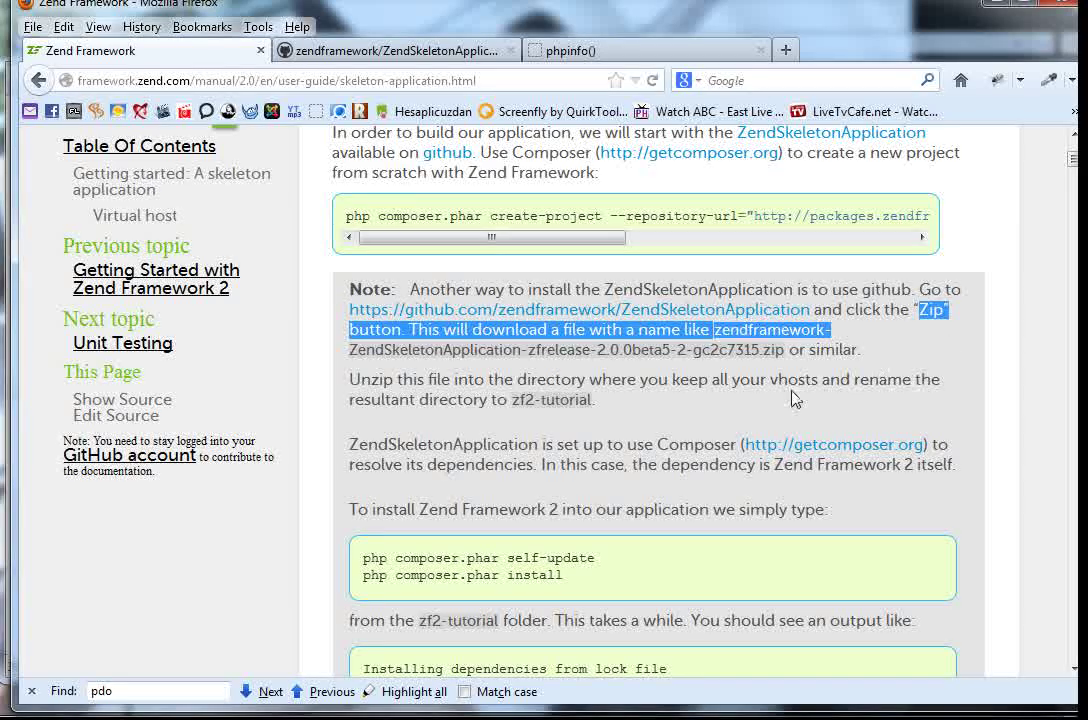
pyautogui.scroll(-2, 795, 398)
pyautogui.moveTo(512, 286); pyautogui.dragTo(618, 293)
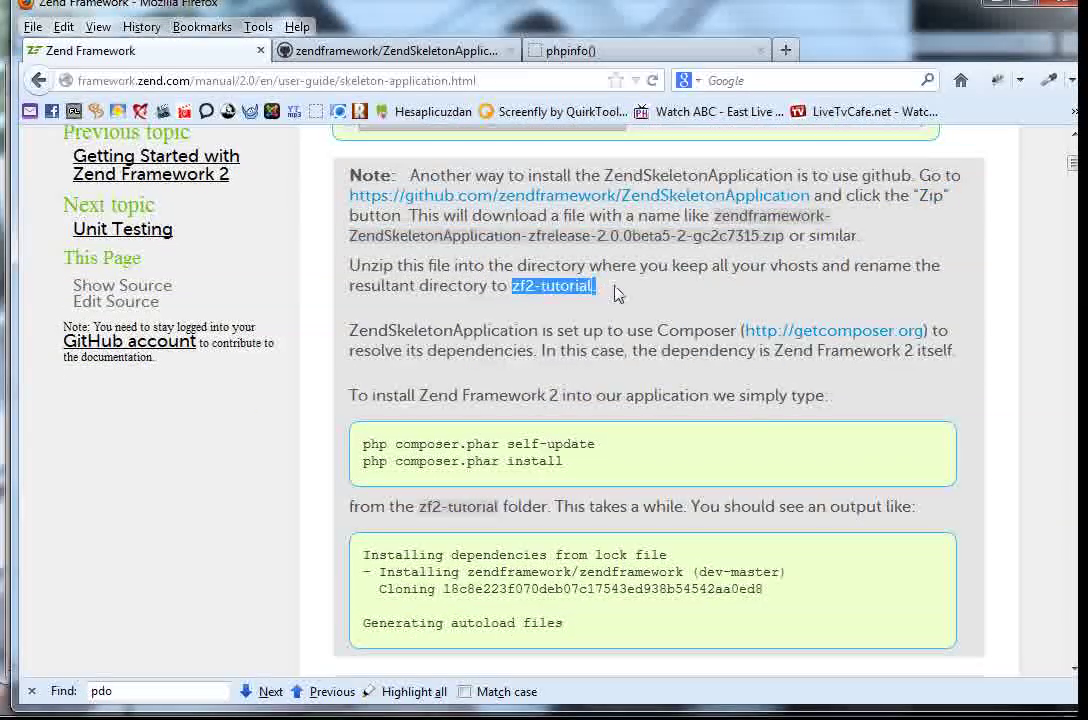
pyautogui.click(626, 305)
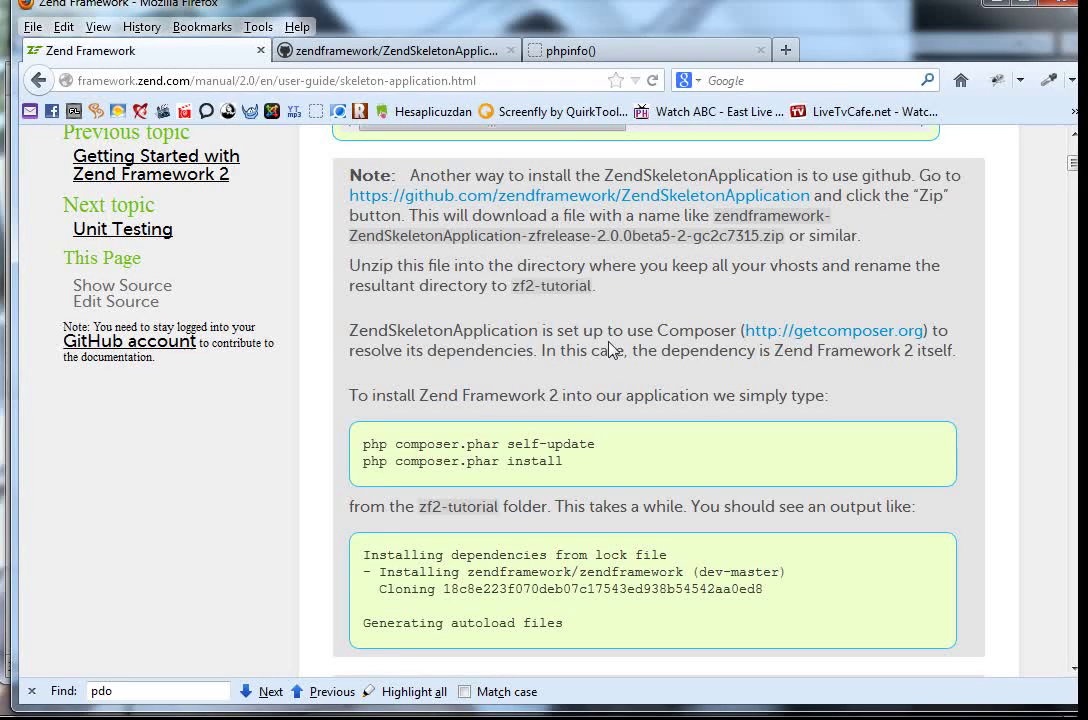
pyautogui.scroll(-2, 746, 268)
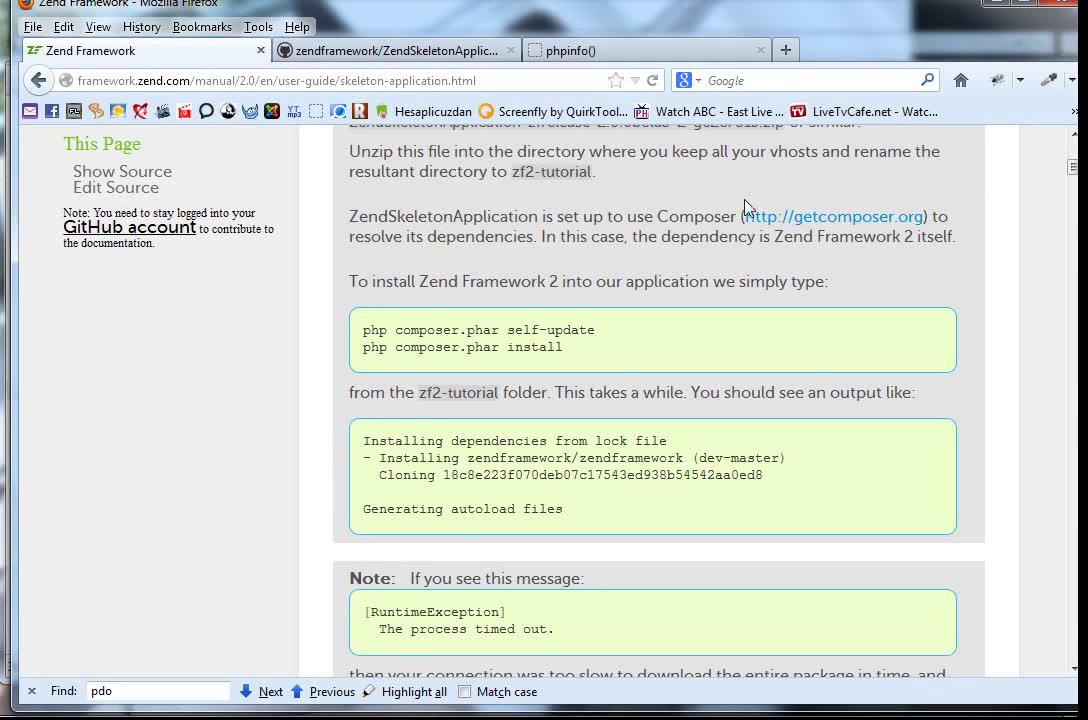
pyautogui.moveTo(744, 216); pyautogui.dragTo(927, 220)
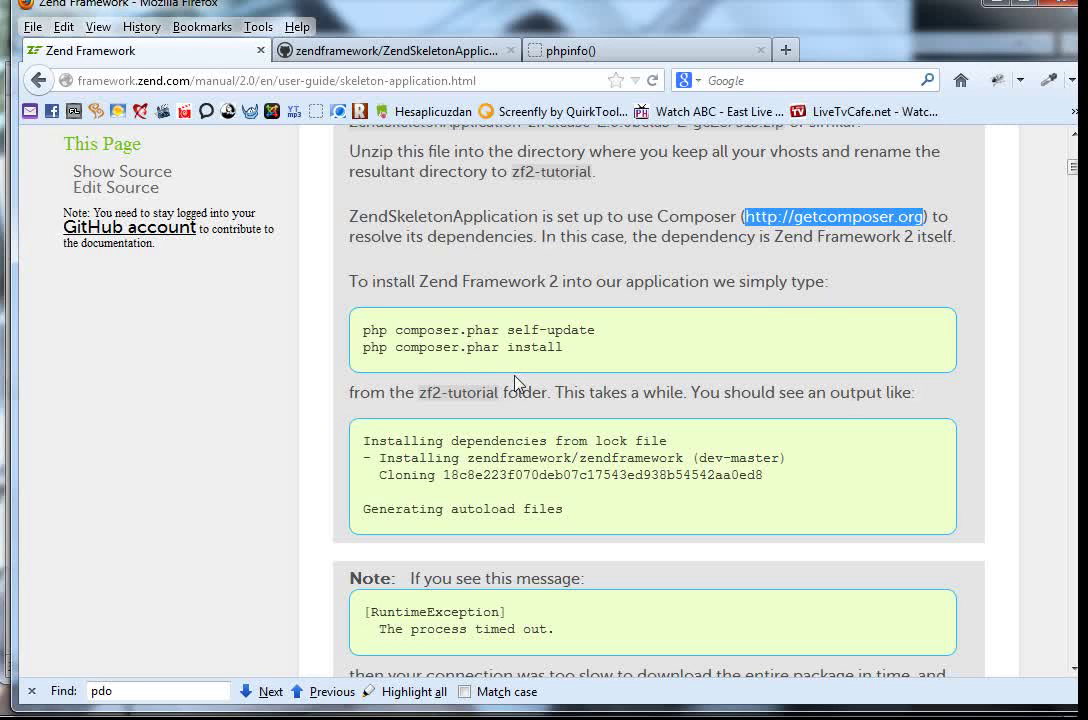
pyautogui.moveTo(931, 217); pyautogui.dragTo(957, 238)
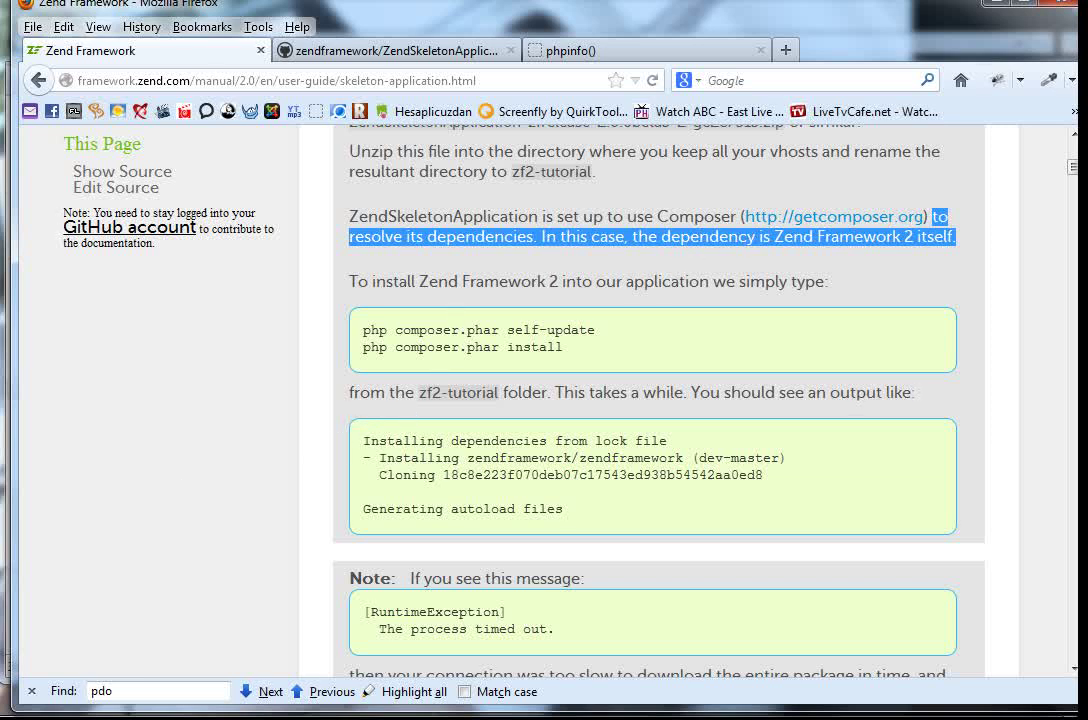
# Open Windows PowerShell and place its window fully in view, ready for commands.
pyautogui.press('super')
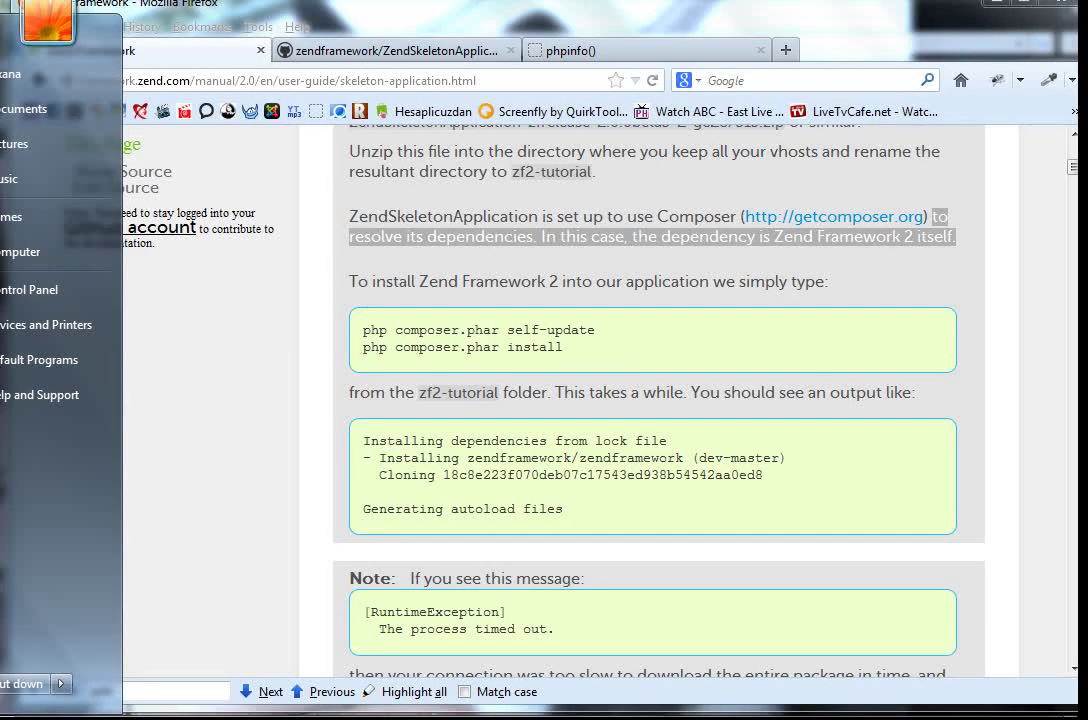
pyautogui.press('Return')
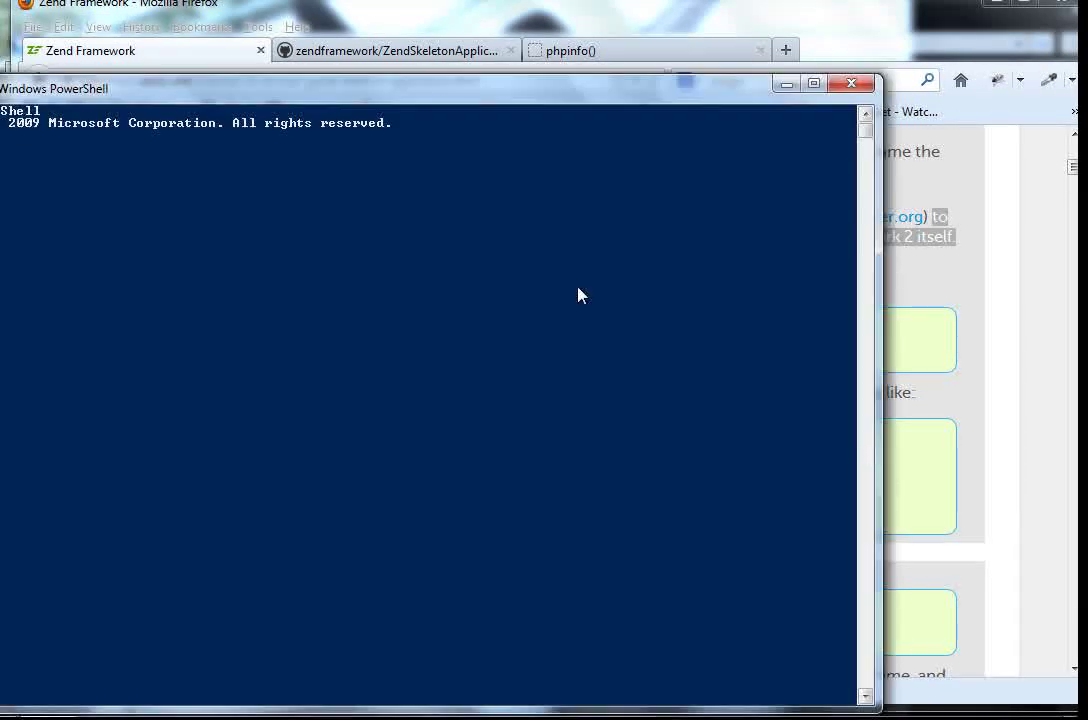
pyautogui.moveTo(407, 102); pyautogui.dragTo(534, 85)
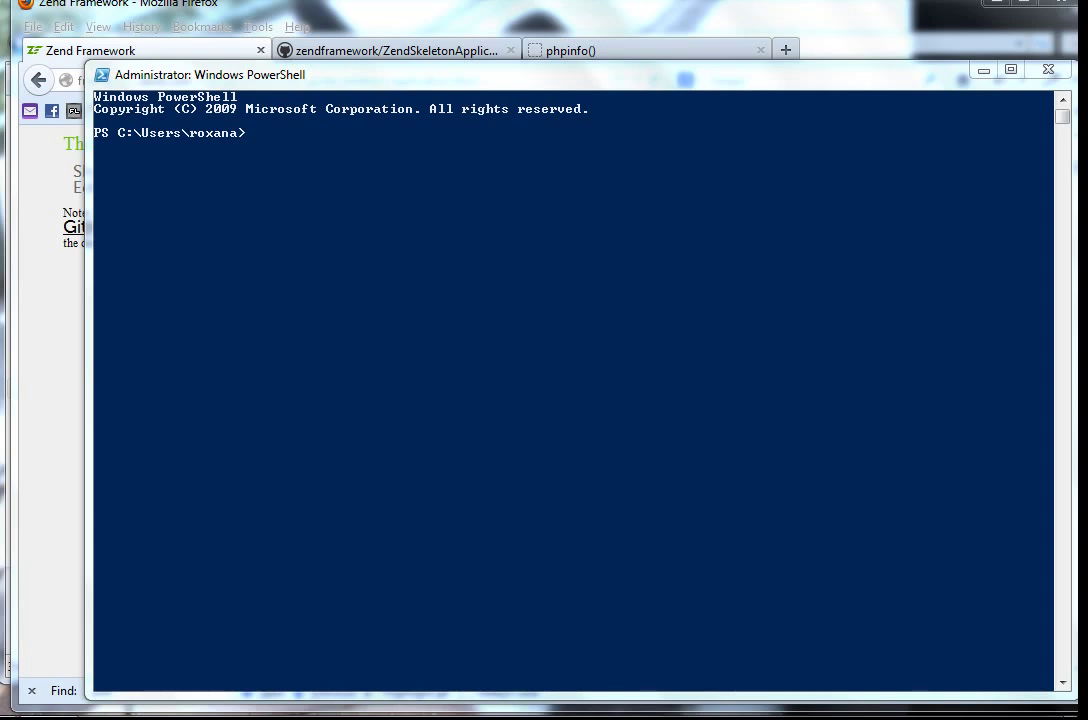
pyautogui.click(286, 198)
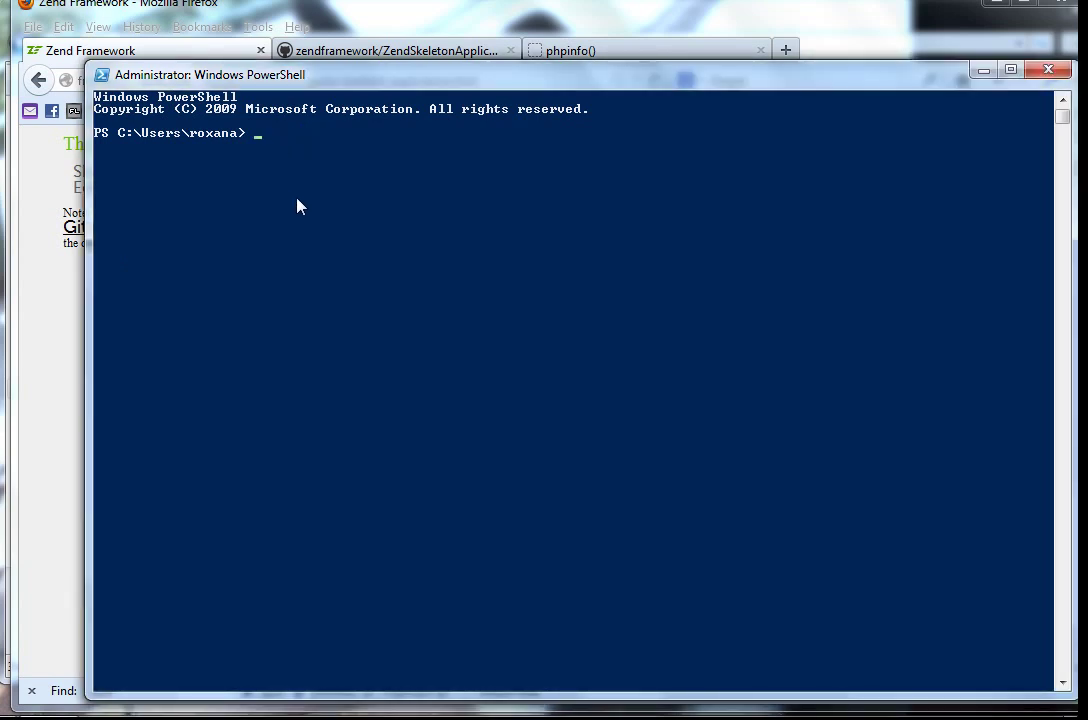
# Change the PowerShell working directory to c:/wamp/www/myZend.
pyautogui.write('cd c:/wamp/www/my')
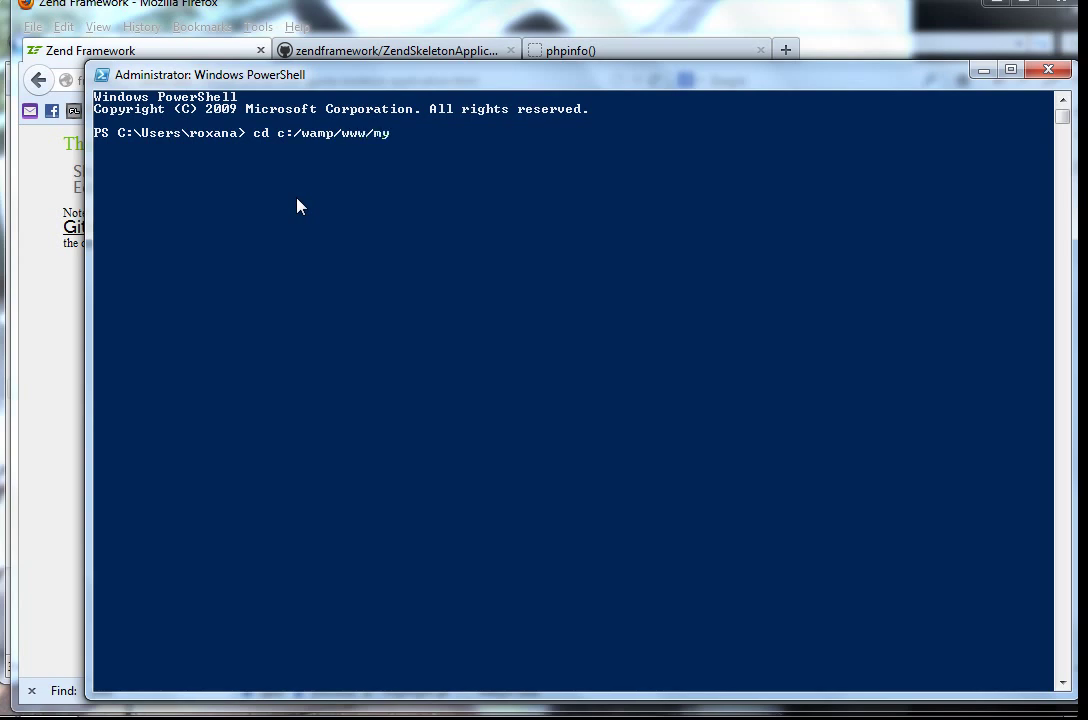
pyautogui.write('Zent')
pyautogui.press('Return')
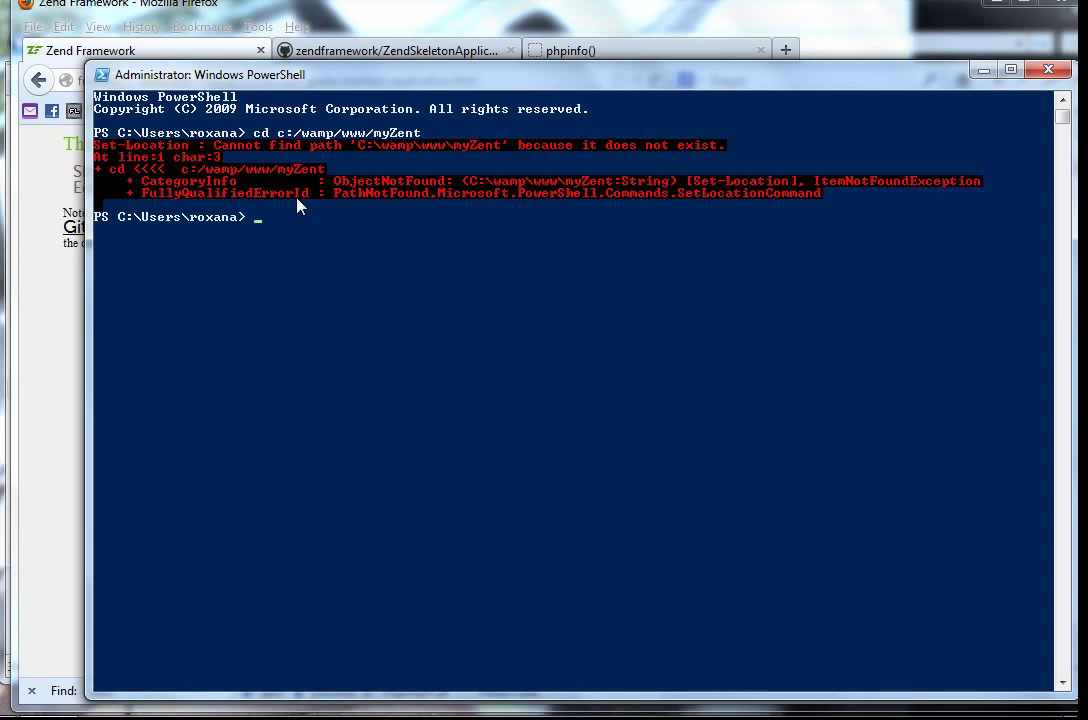
pyautogui.press('Up')
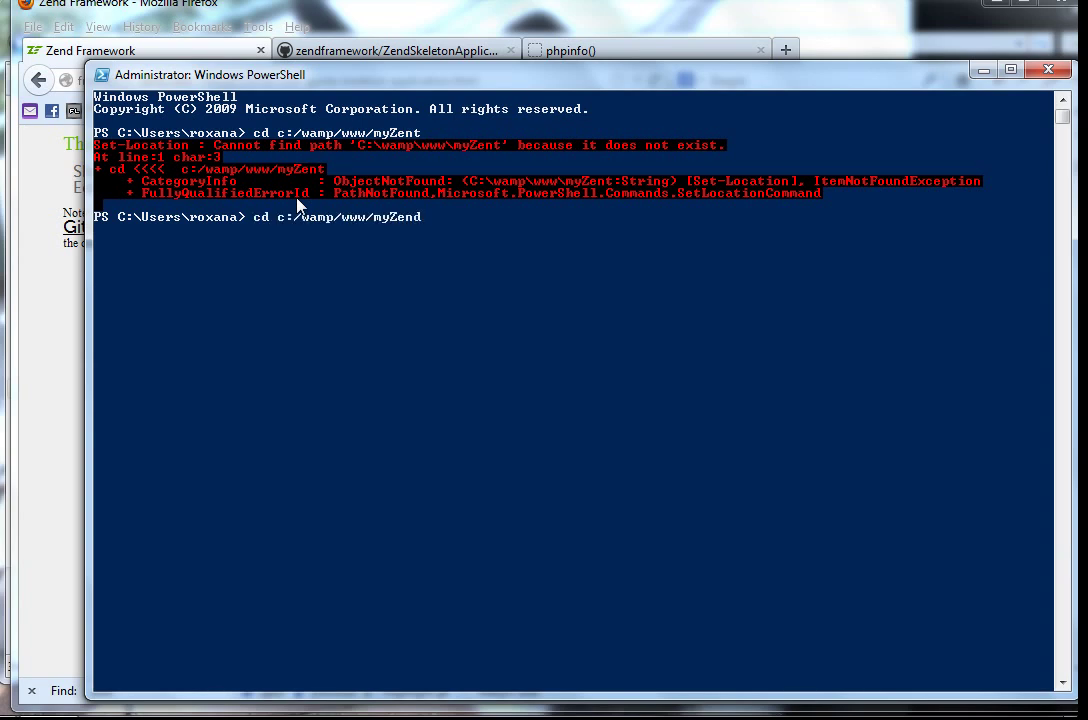
pyautogui.press('Return')
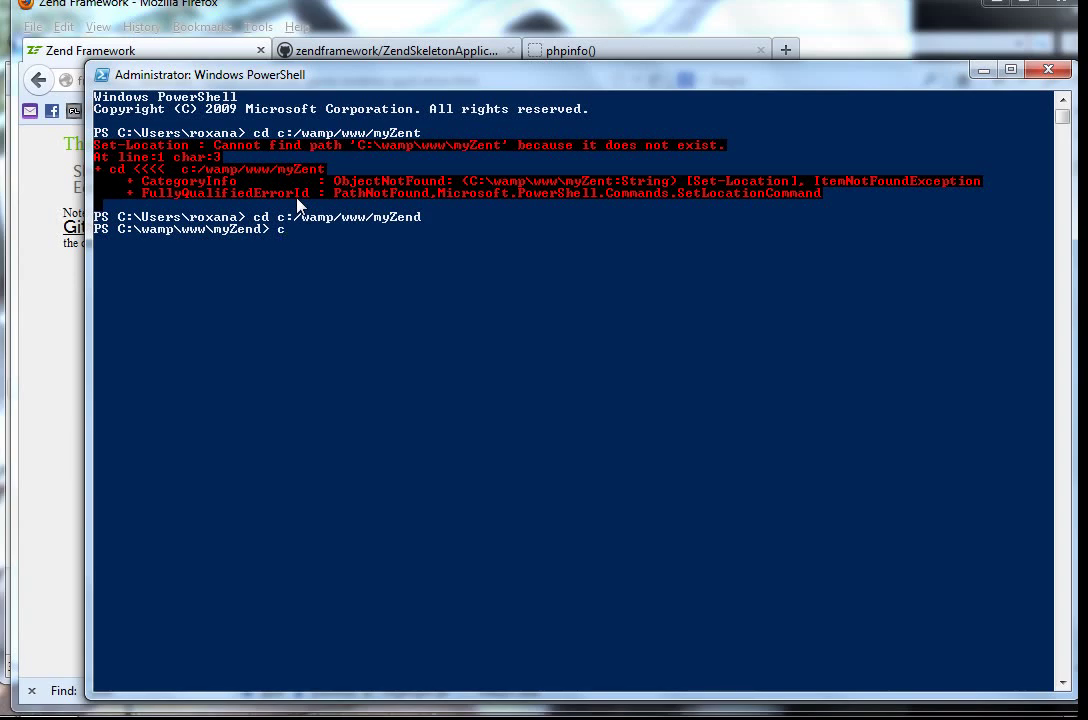
# Run the composer command in the myZend directory and review its version, options and available commands.
pyautogui.write('composer')
pyautogui.press('Return')
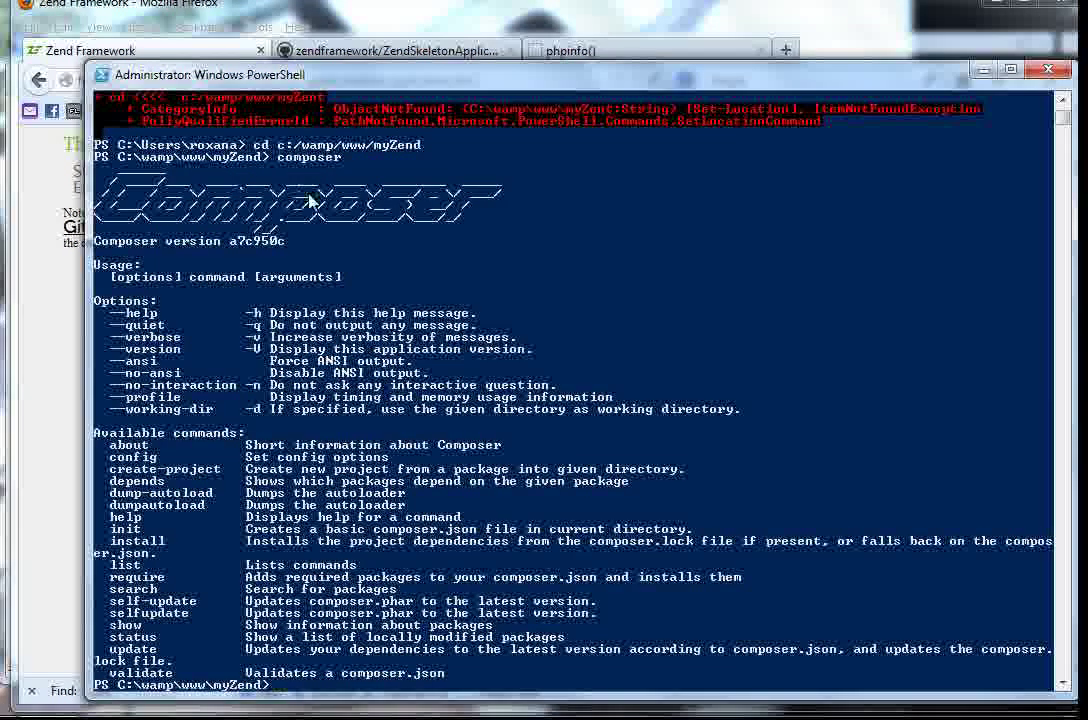
pyautogui.scroll(1, 313, 258)
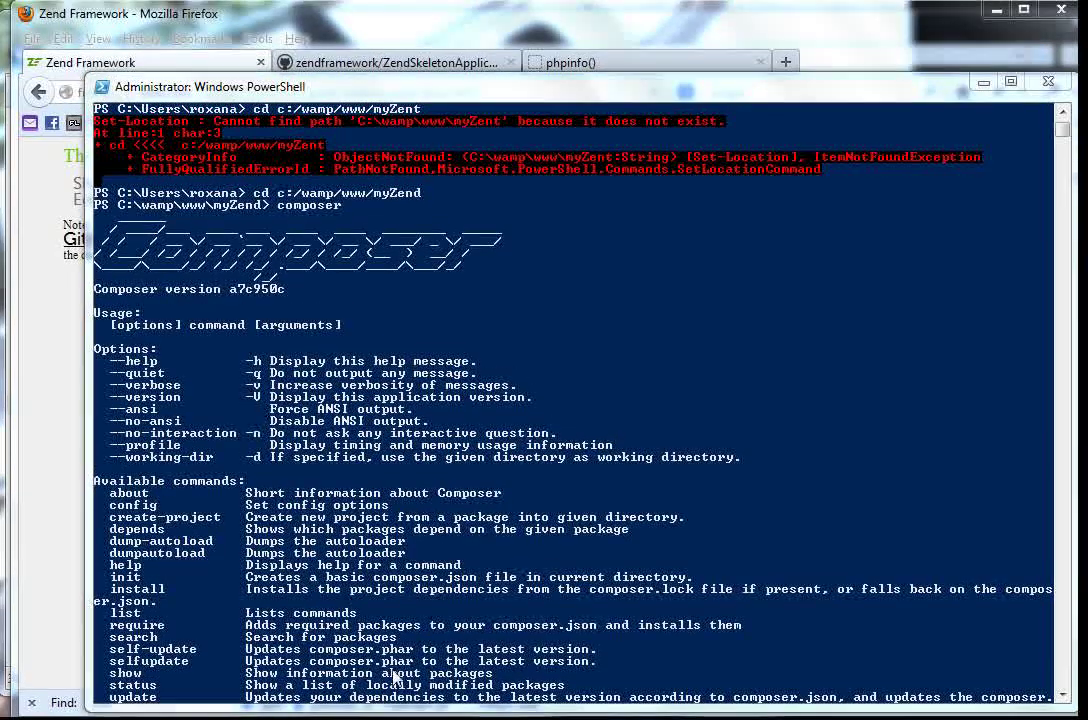
pyautogui.click(845, 66)
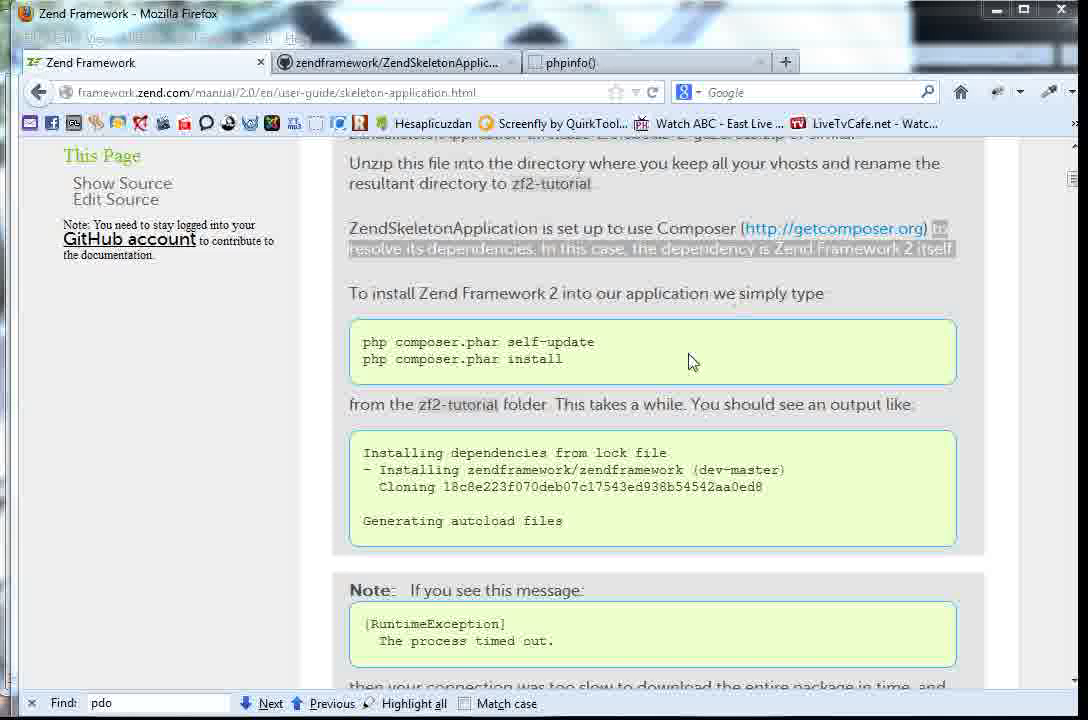
pyautogui.click(757, 218)
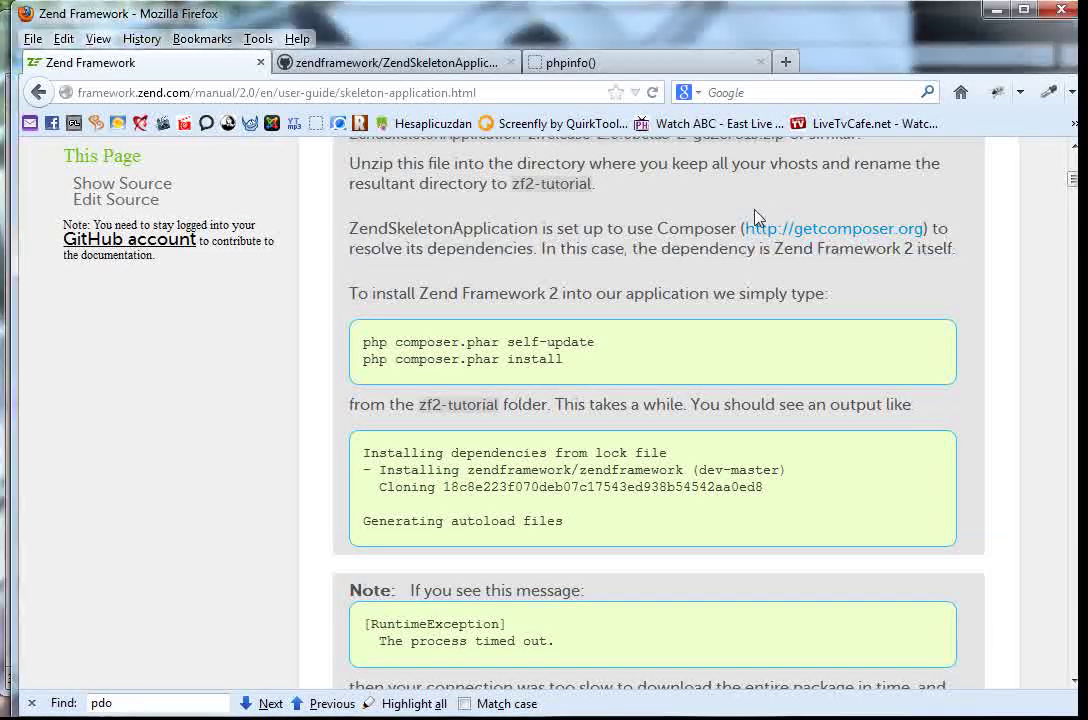
pyautogui.click(845, 210)
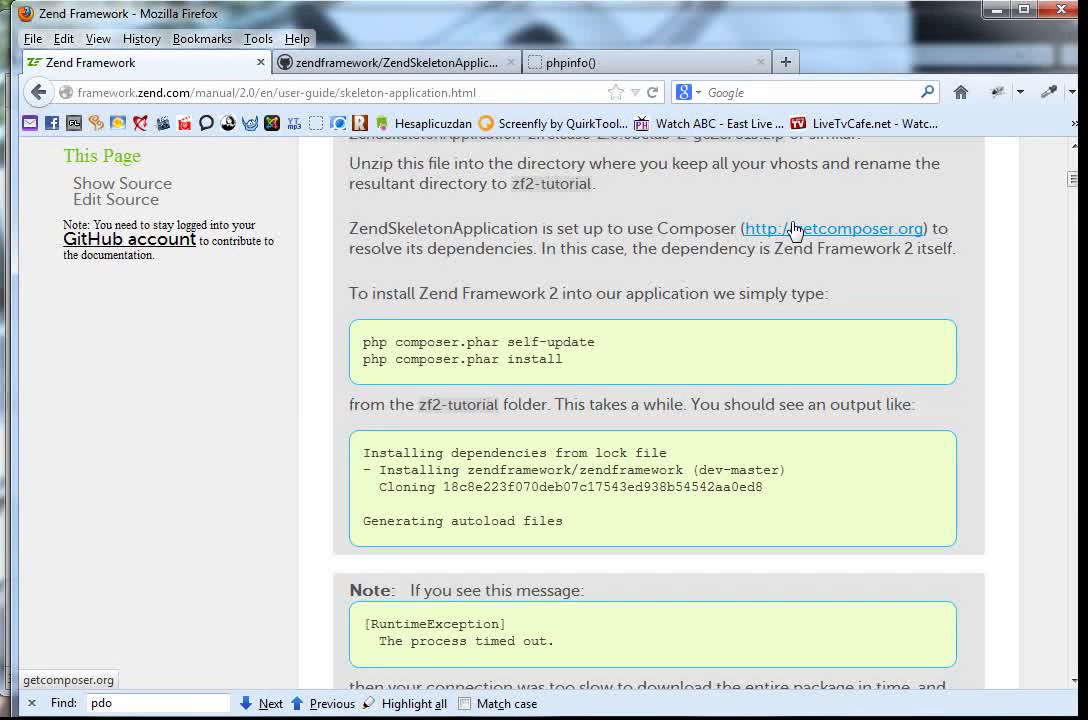
pyautogui.click(828, 231)
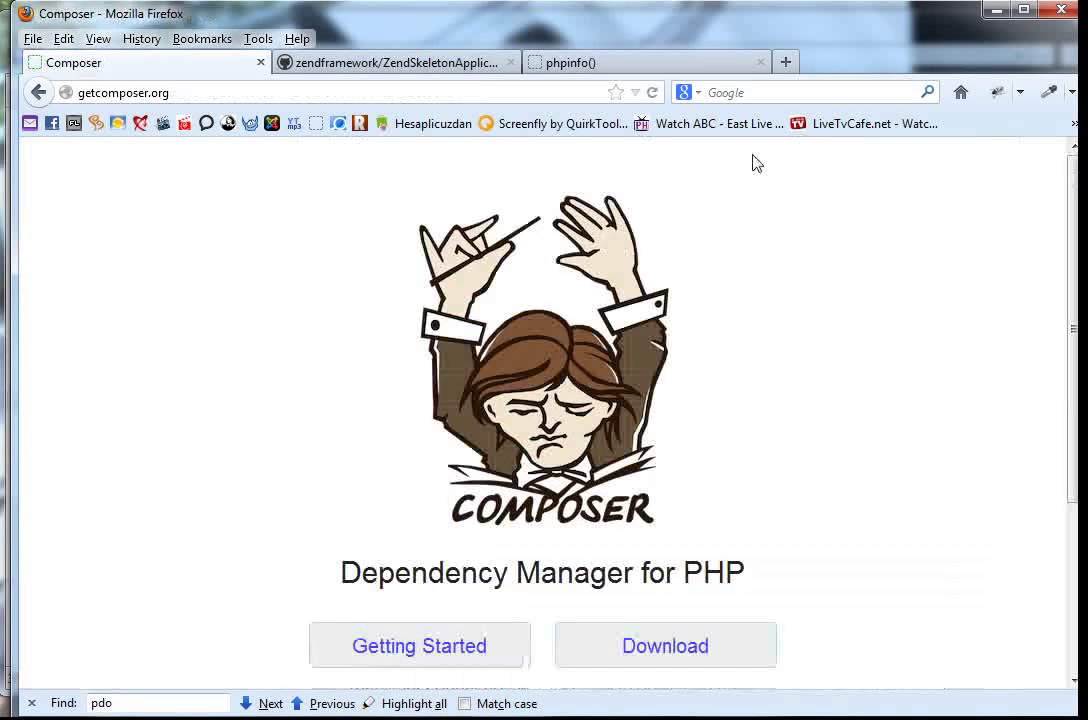
pyautogui.scroll(-4, 549, 301)
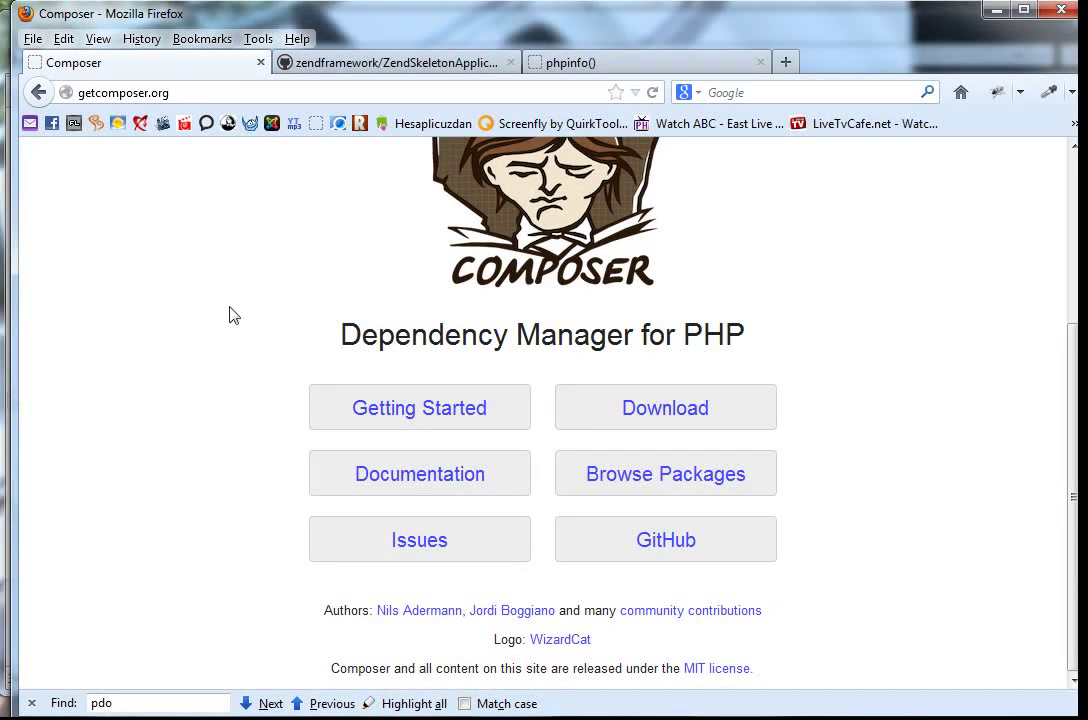
# Go back from the Composer home page to the skeleton application tutorial and compare its php composer.phar commands with the PowerShell command list.
pyautogui.click(40, 92)
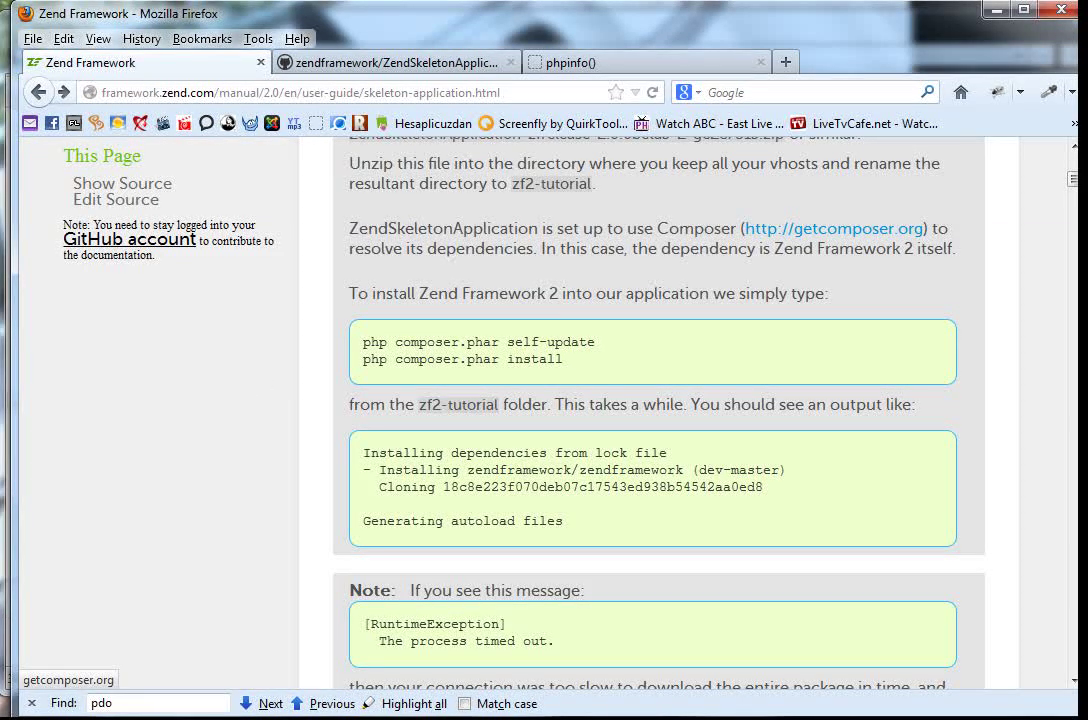
pyautogui.hotkey('alt', 'Tab')
pyautogui.scroll(-8, 580, 400)
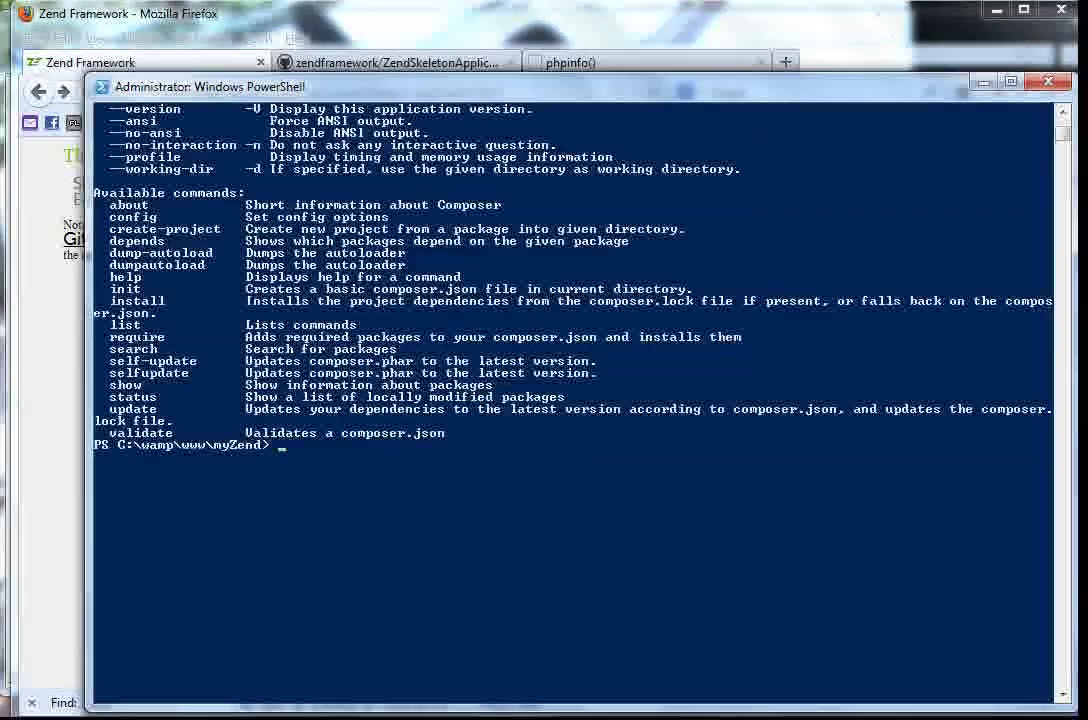
pyautogui.click(983, 81)
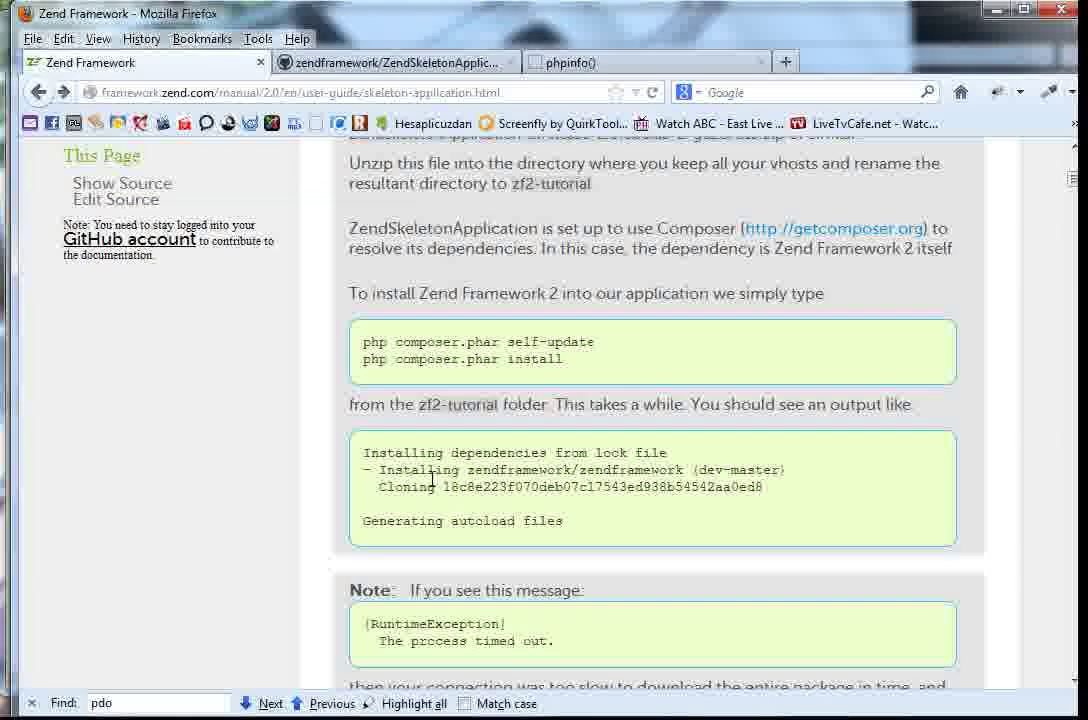
pyautogui.moveTo(566, 360); pyautogui.dragTo(355, 345)
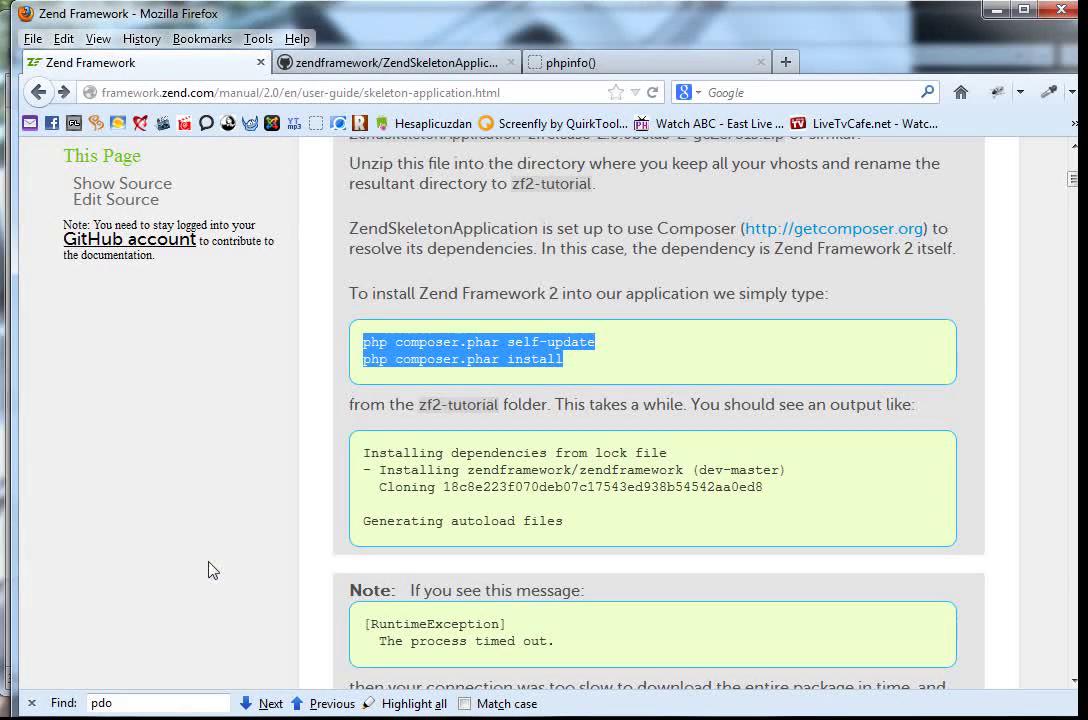
pyautogui.click(70, 625)
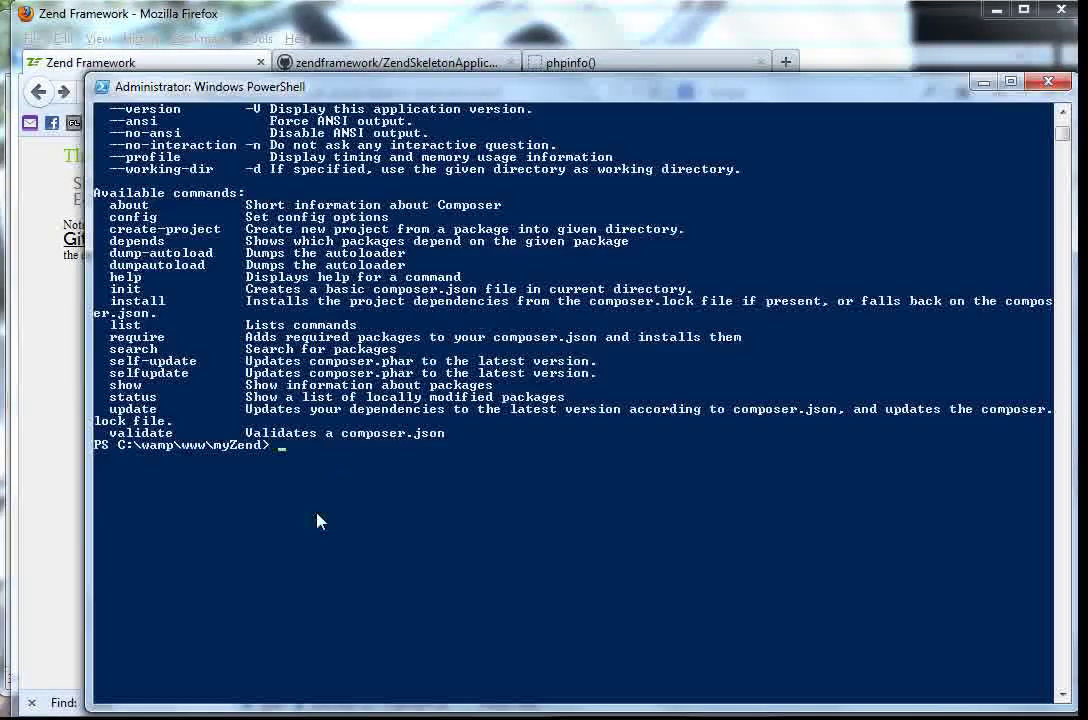
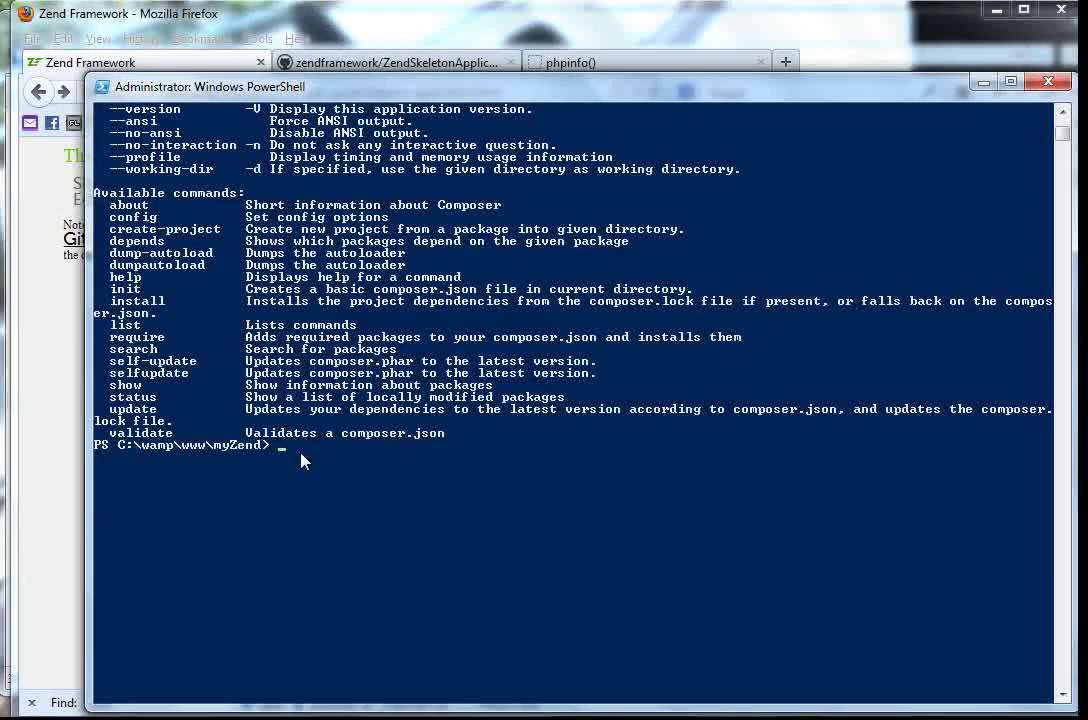
pyautogui.click(49, 426)
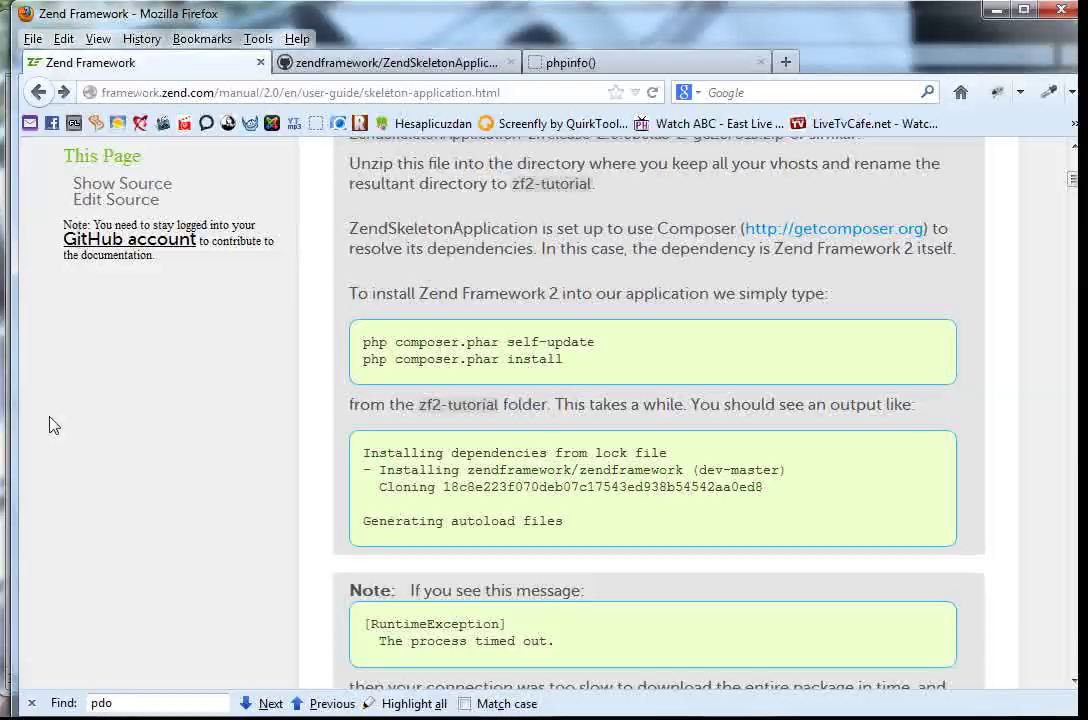
# Copy the tutorial's php composer.phar self-update and php composer.phar install commands and run both in PowerShell from the myZend directory.
pyautogui.moveTo(437, 360); pyautogui.dragTo(360, 343)
pyautogui.rightClick(418, 348)
pyautogui.click(467, 363)
pyautogui.hotkey('alt', 'Tab')
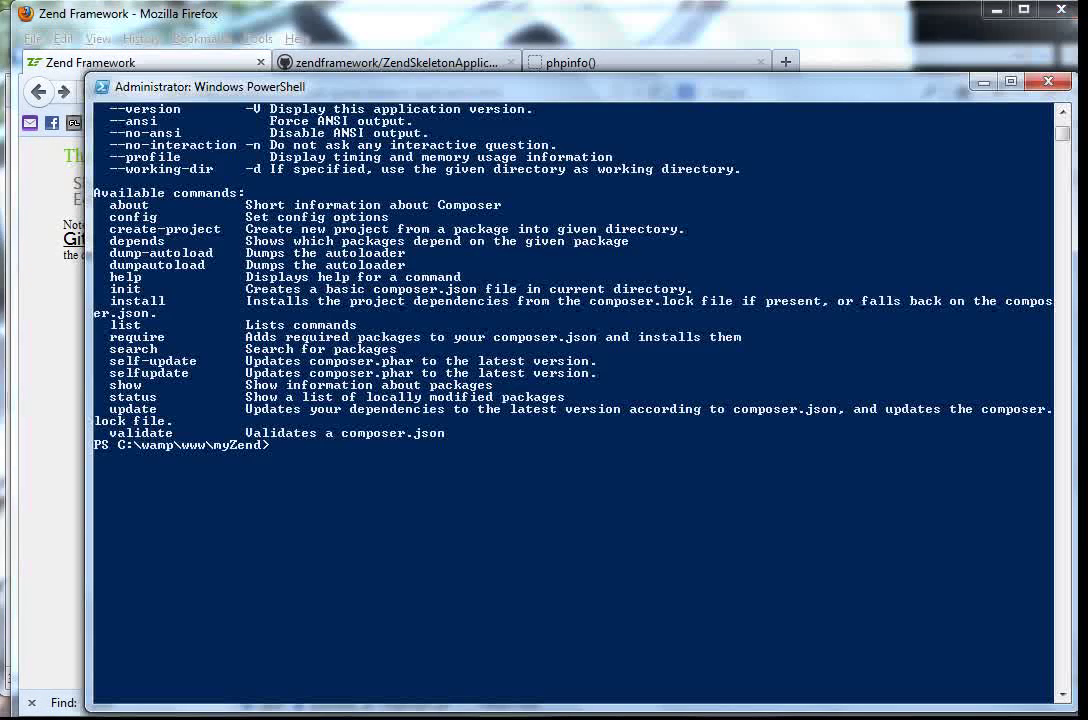
pyautogui.rightClick(333, 460)
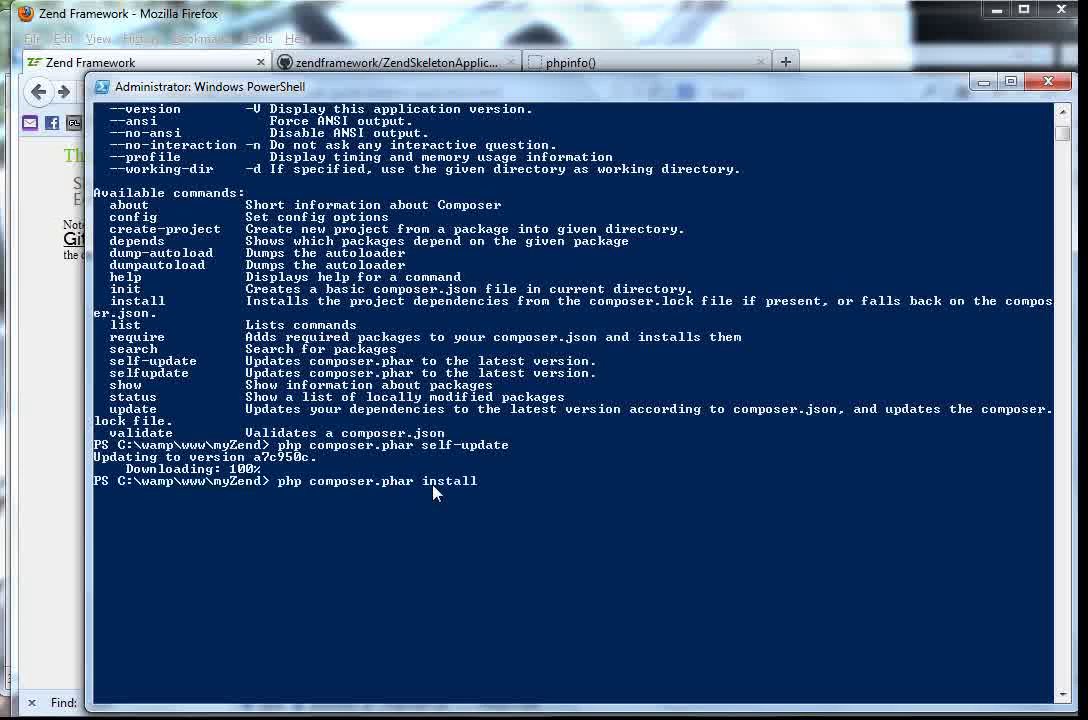
pyautogui.press('Return')
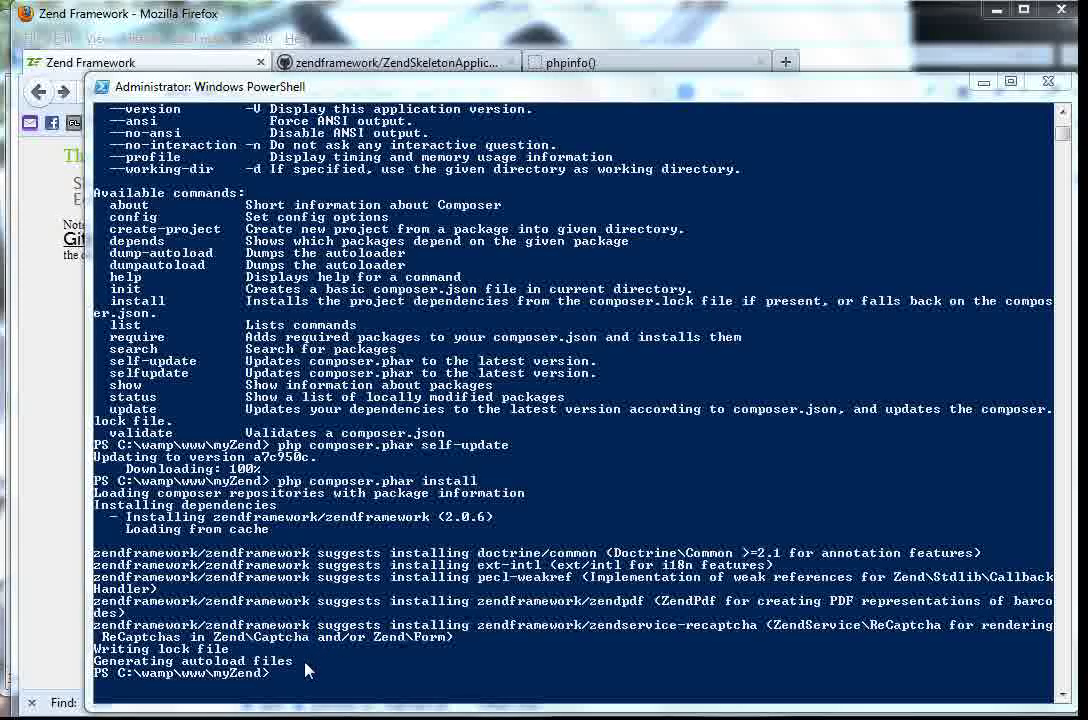
pyautogui.click(300, 668)
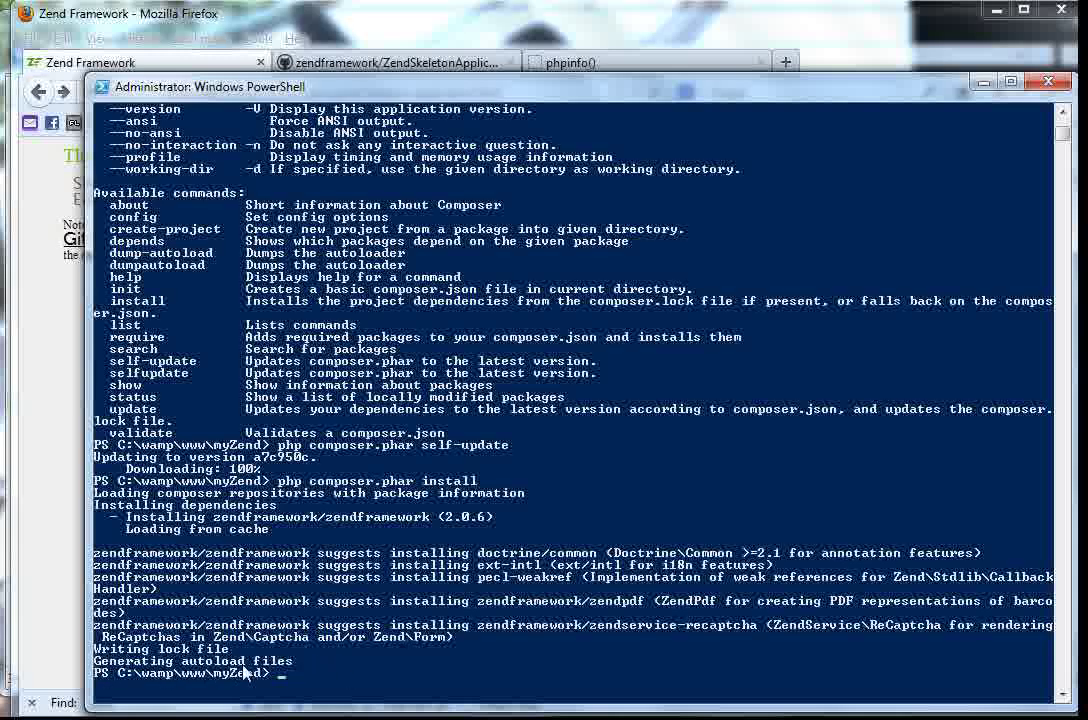
# View the tutorial's Virtual host section, switch to the Explorer window and browse to C:\wamp\bin\apache\apache2.2.22\conf.
pyautogui.click(121, 36)
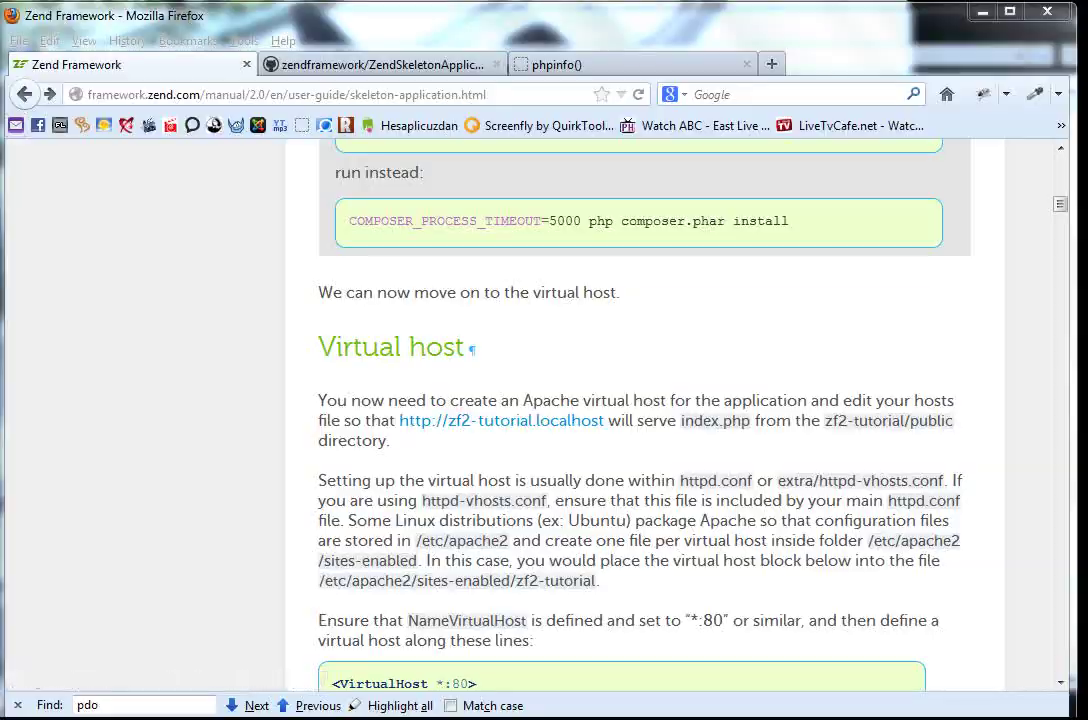
pyautogui.hotkey('alt', 'Tab')
pyautogui.moveTo(338, 30); pyautogui.dragTo(481, 48)
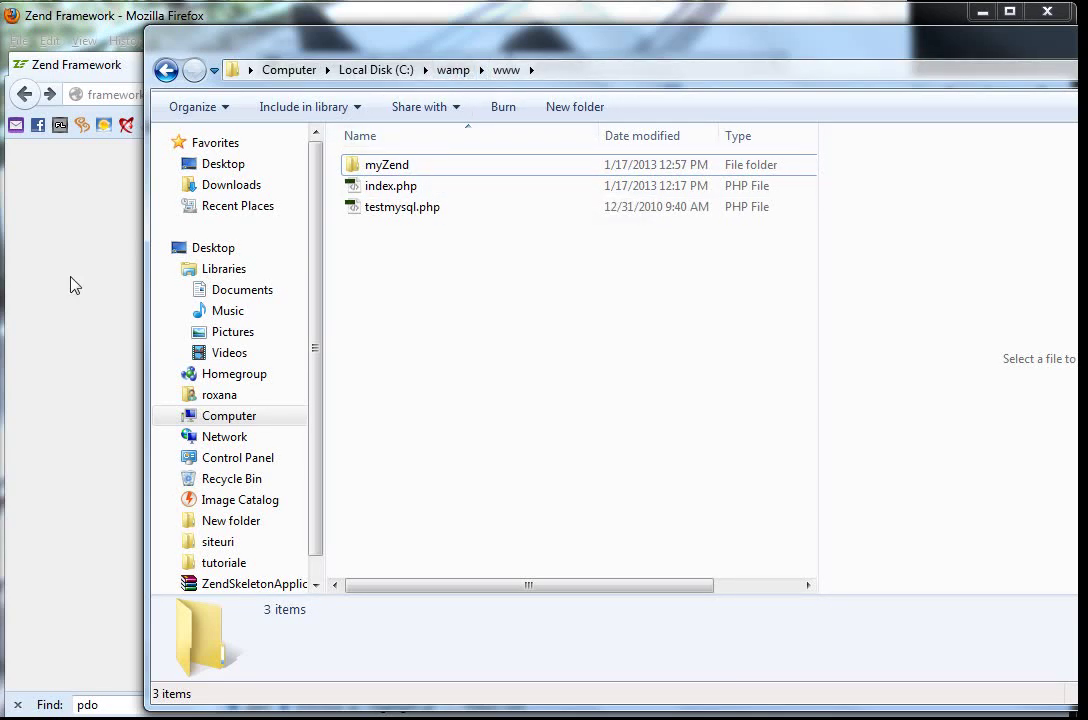
pyautogui.click(372, 72)
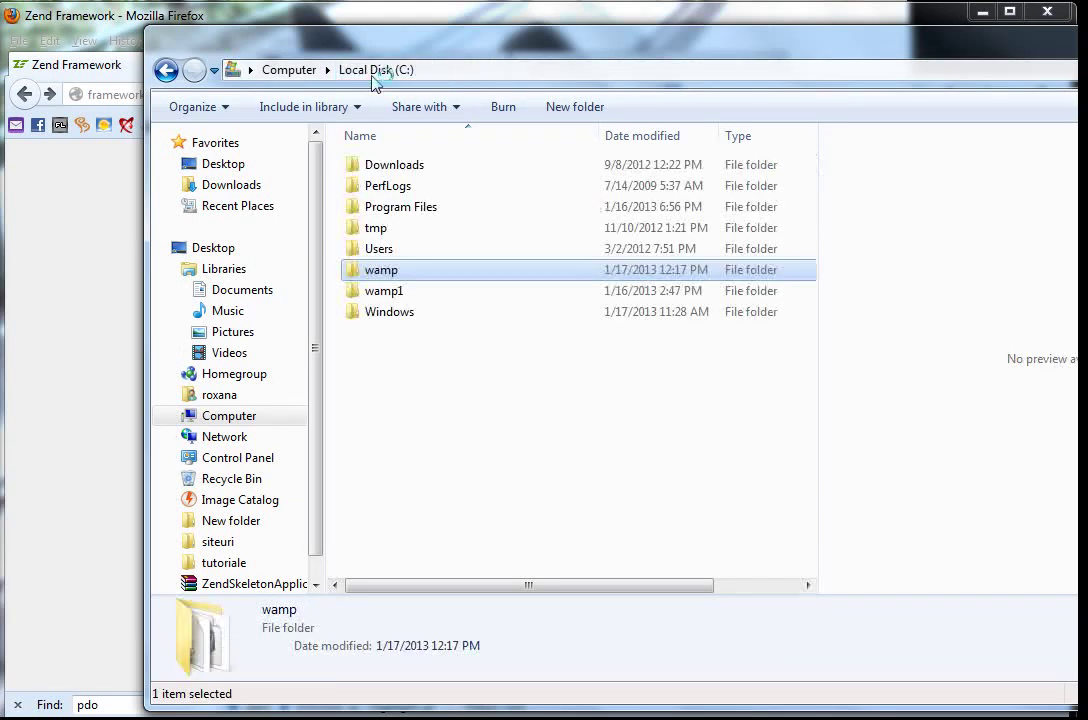
pyautogui.doubleClick(388, 270)
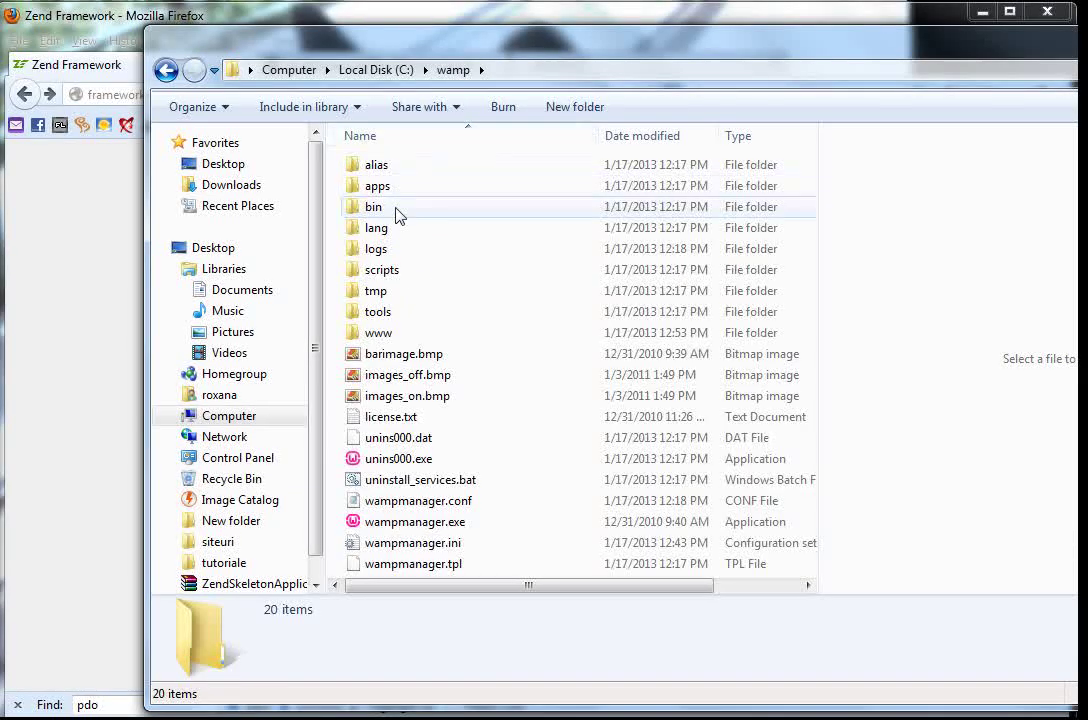
pyautogui.doubleClick(400, 214)
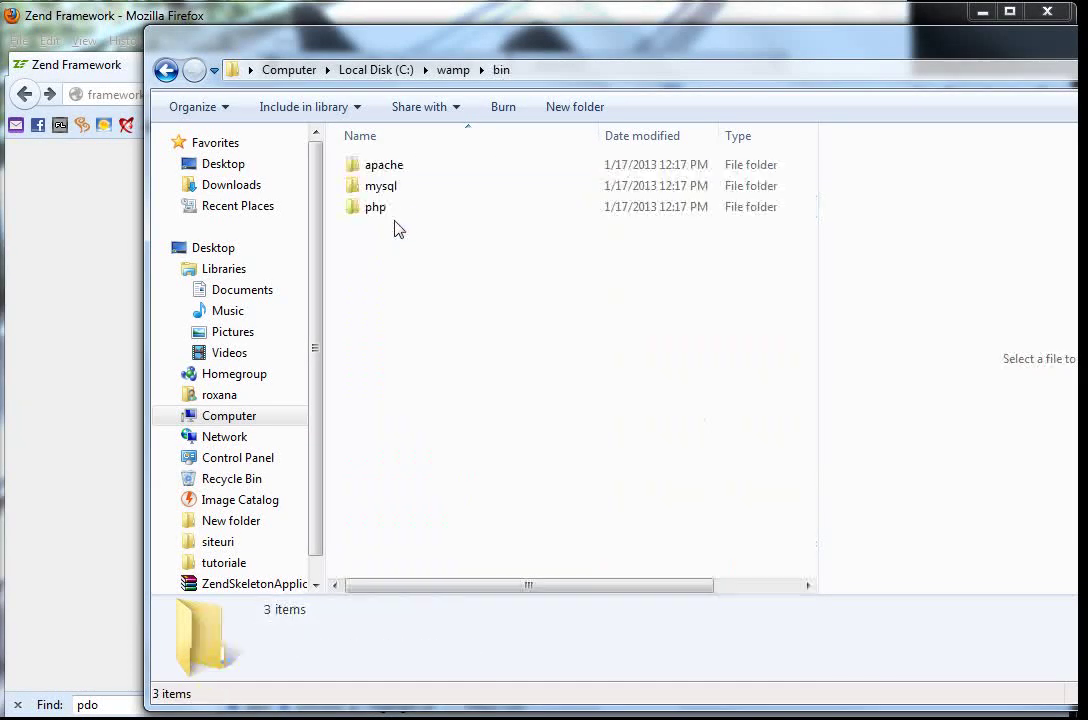
pyautogui.doubleClick(418, 168)
pyautogui.doubleClick(420, 172)
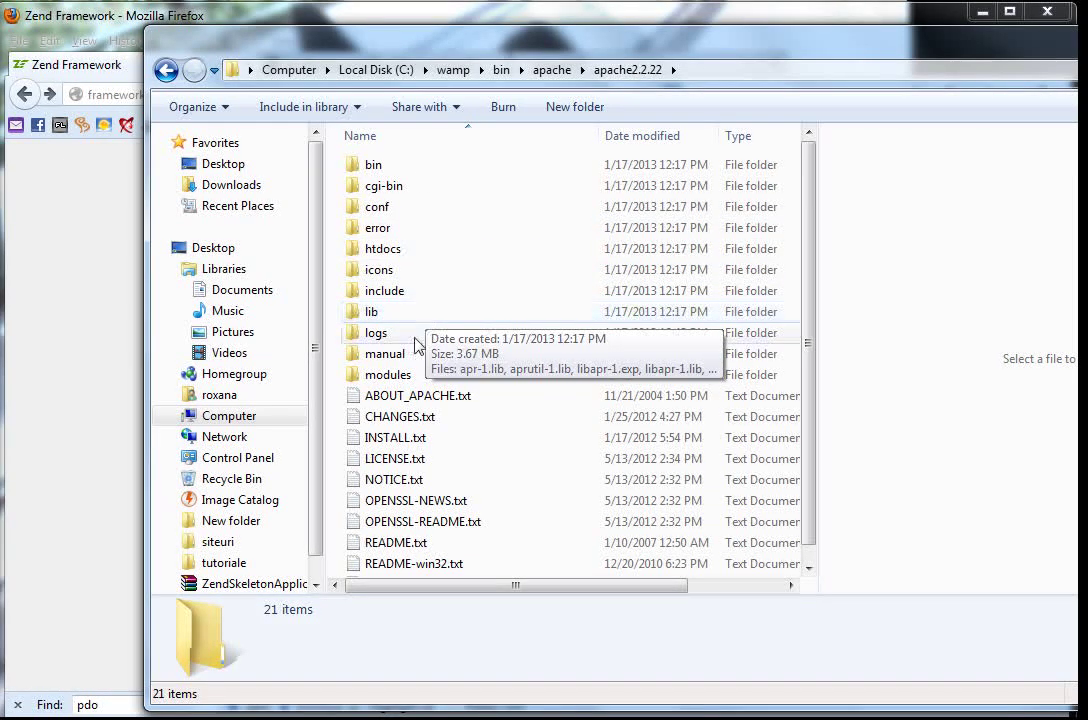
pyautogui.doubleClick(419, 208)
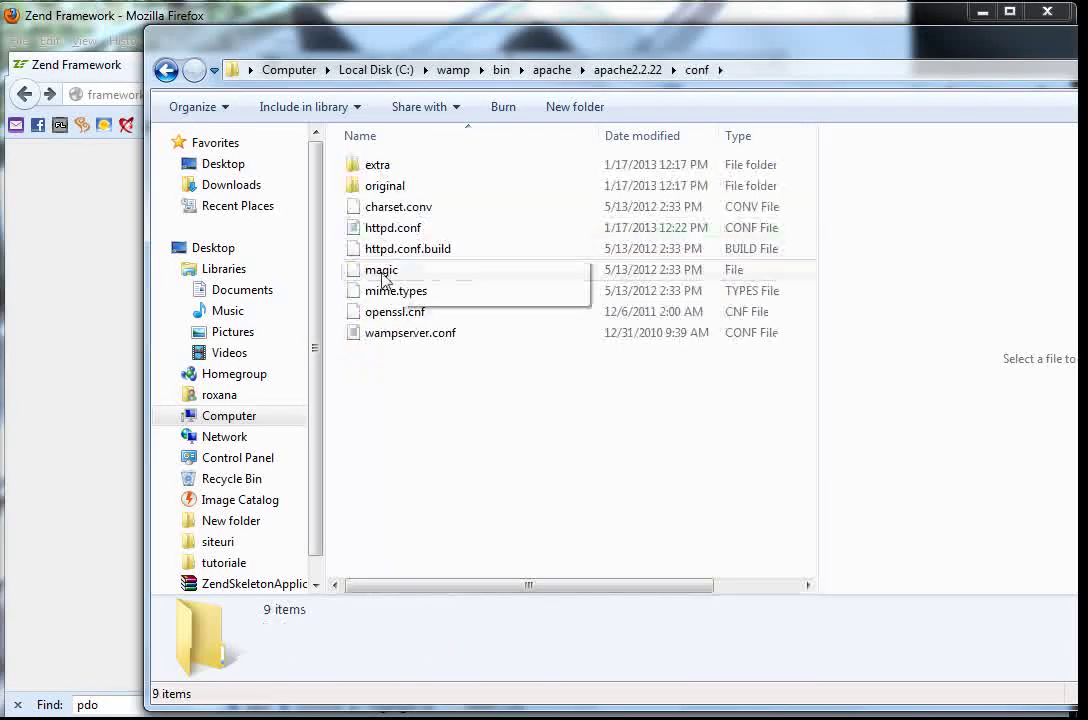
# Open httpd-vhosts.conf from the extra subfolder in Notepad and go to its name-based virtual hosting section.
pyautogui.click(402, 168)
pyautogui.click(402, 168)
pyautogui.doubleClick(440, 175)
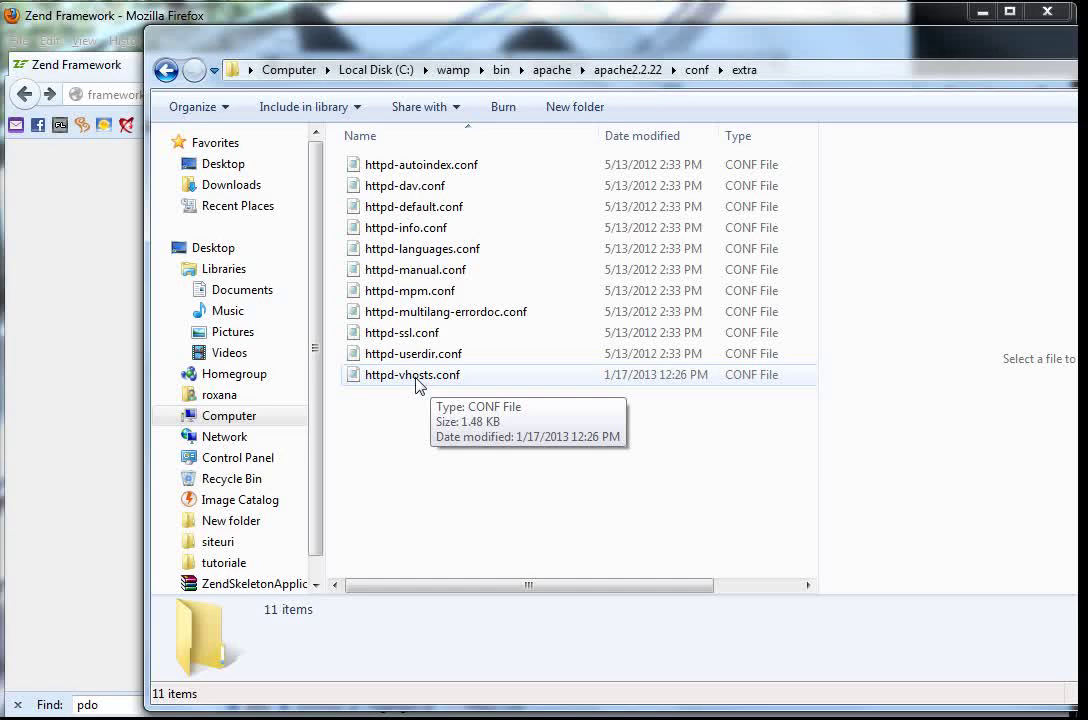
pyautogui.doubleClick(418, 380)
pyautogui.scroll(-5, 511, 347)
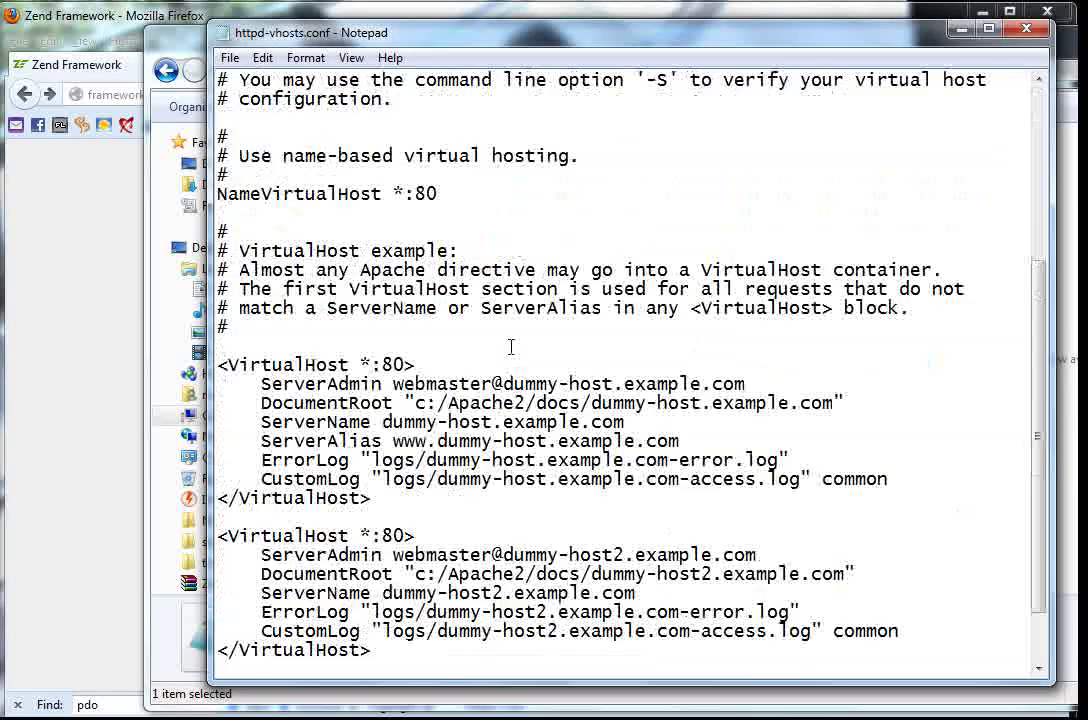
# Examine the NameVirtualHost directive, its address and port, and the example VirtualHost blocks below it.
pyautogui.moveTo(227, 193); pyautogui.dragTo(390, 193)
pyautogui.click(398, 193)
pyautogui.click(432, 193)
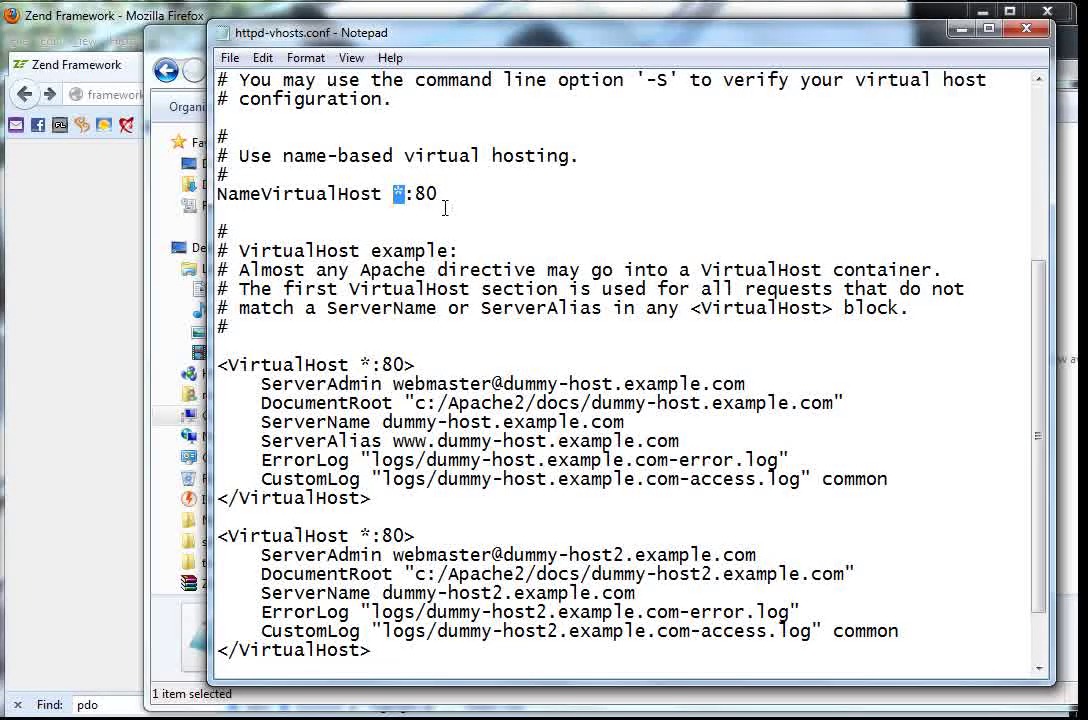
pyautogui.click(462, 200)
pyautogui.scroll(-2, 467, 215)
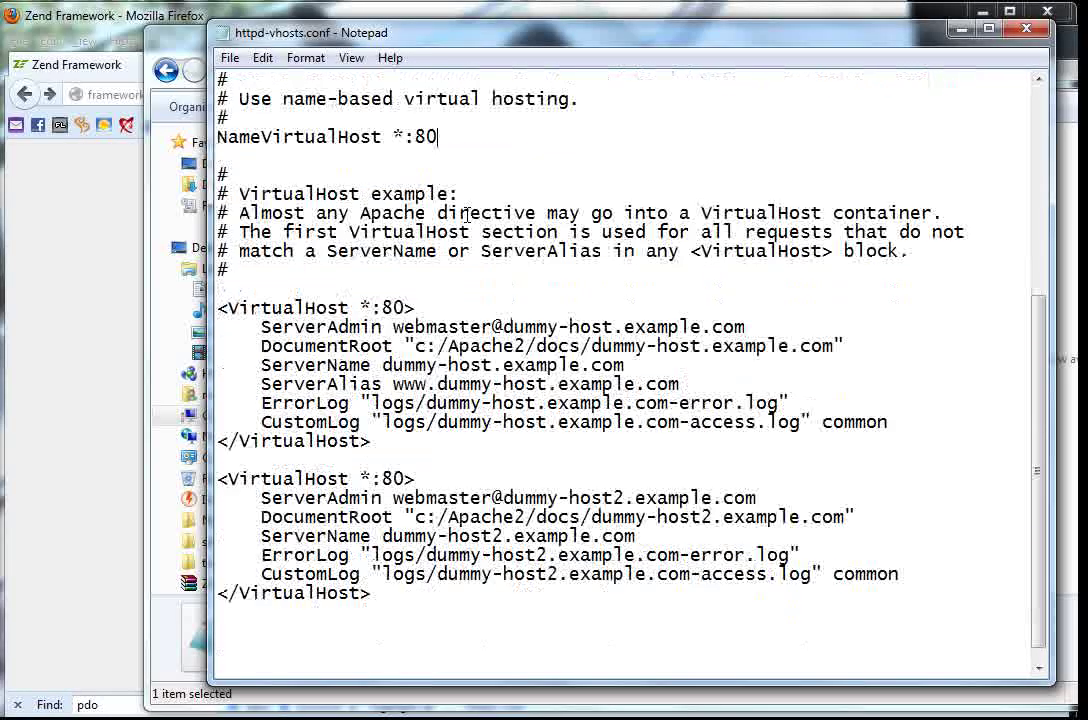
pyautogui.scroll(2, 467, 215)
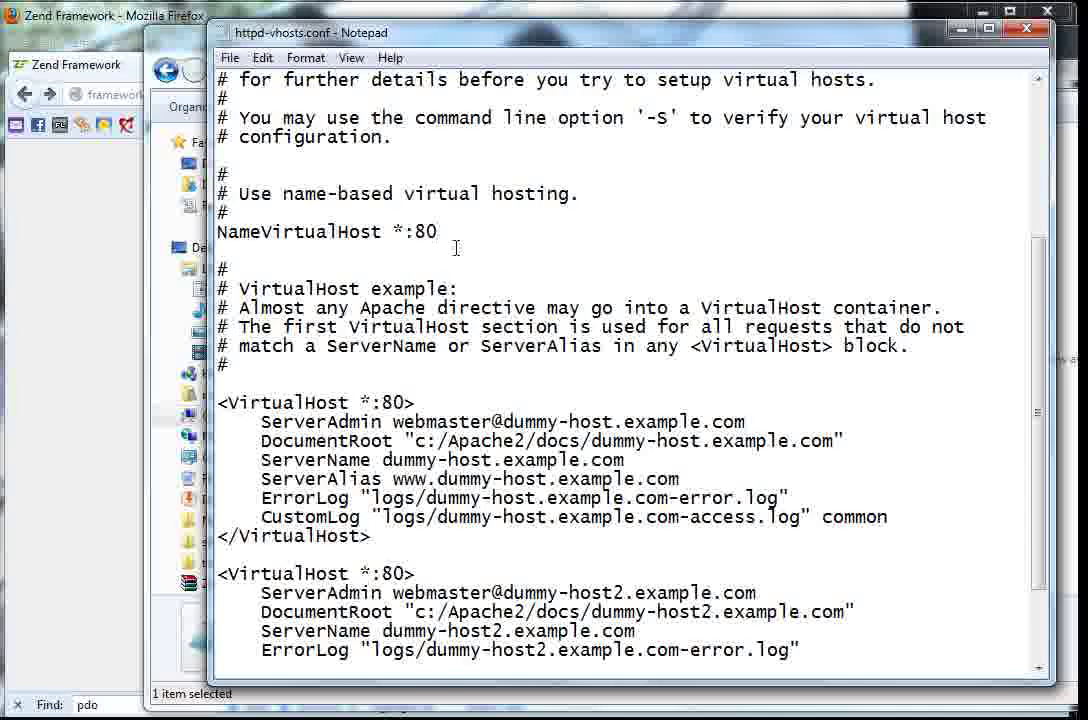
# Return to the tutorial in Firefox and copy its complete sample VirtualHost *:80 block.
pyautogui.click(85, 298)
pyautogui.scroll(-4, 649, 421)
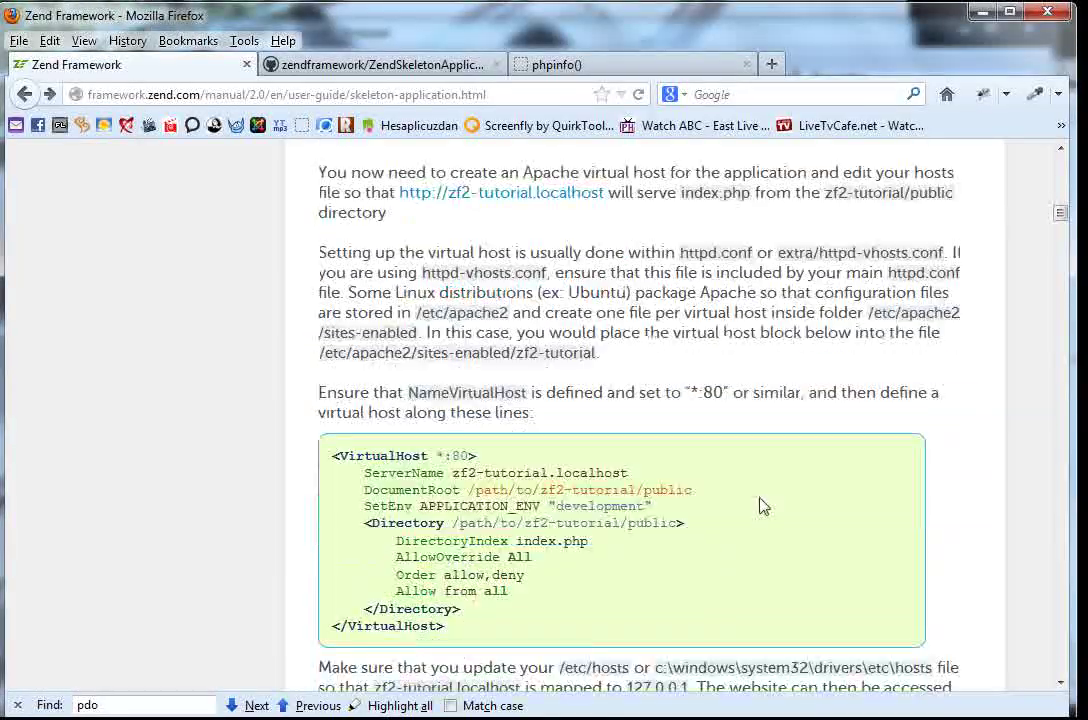
pyautogui.scroll(-2, 605, 290)
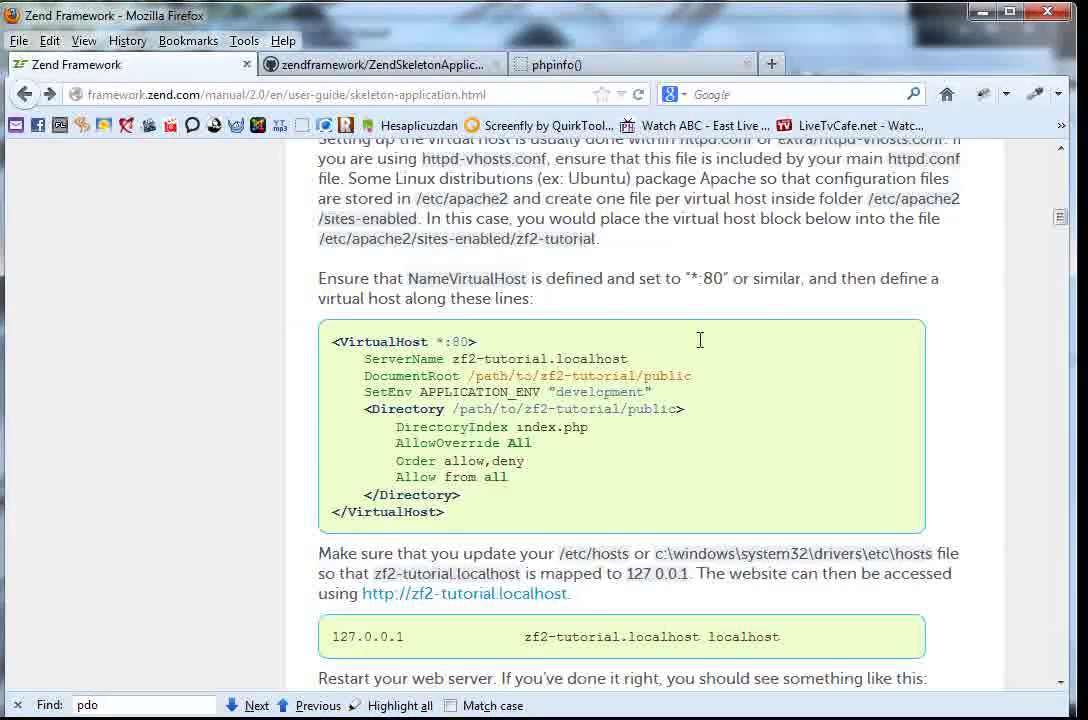
pyautogui.moveTo(332, 343); pyautogui.dragTo(617, 513)
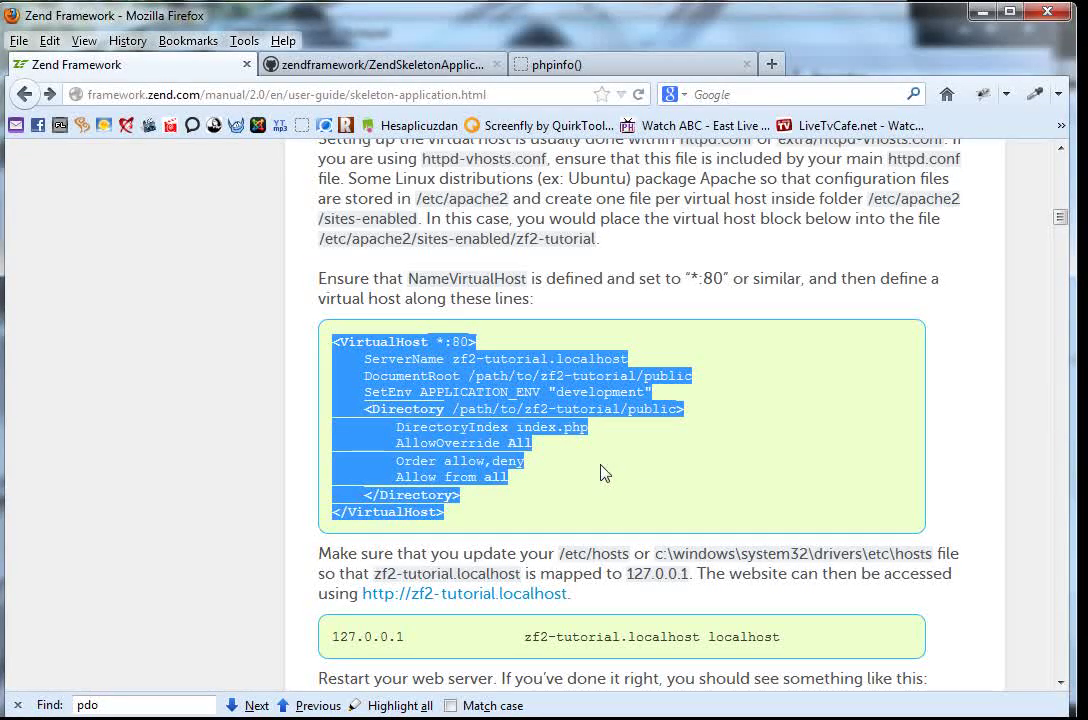
pyautogui.click(602, 471)
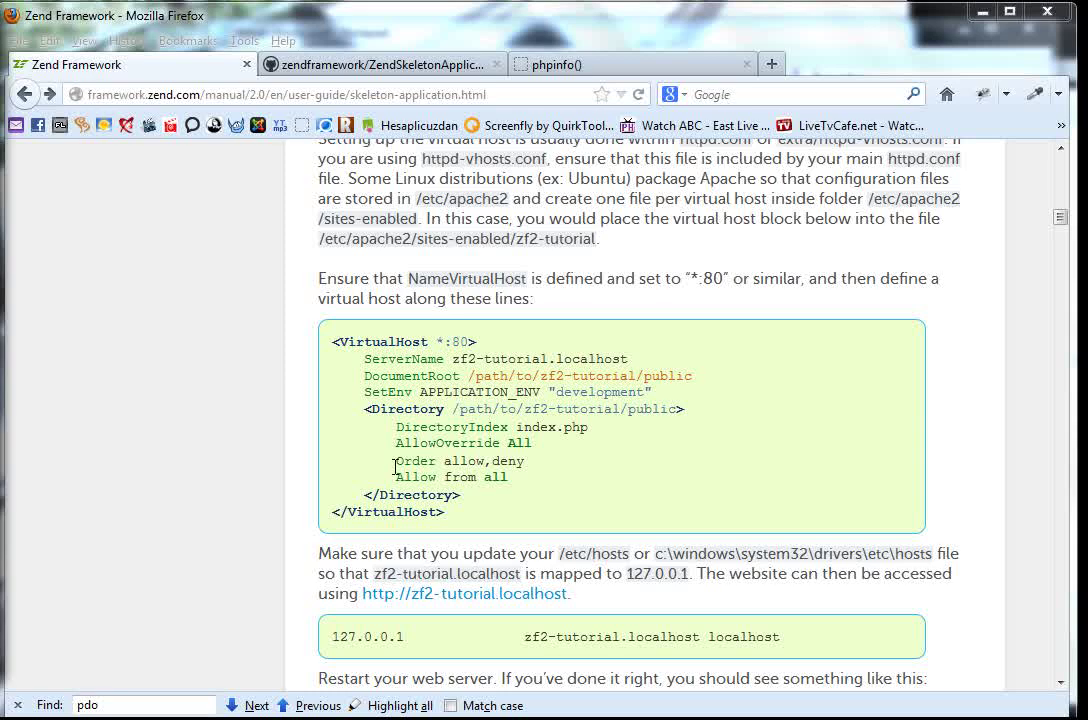
pyautogui.moveTo(452, 512); pyautogui.dragTo(332, 341)
pyautogui.rightClick(428, 364)
pyautogui.click(476, 380)
# Switch back to httpd-vhosts.conf in Notepad and paste the copied VirtualHost block above the first dummy-host example.
pyautogui.click(40, 715)
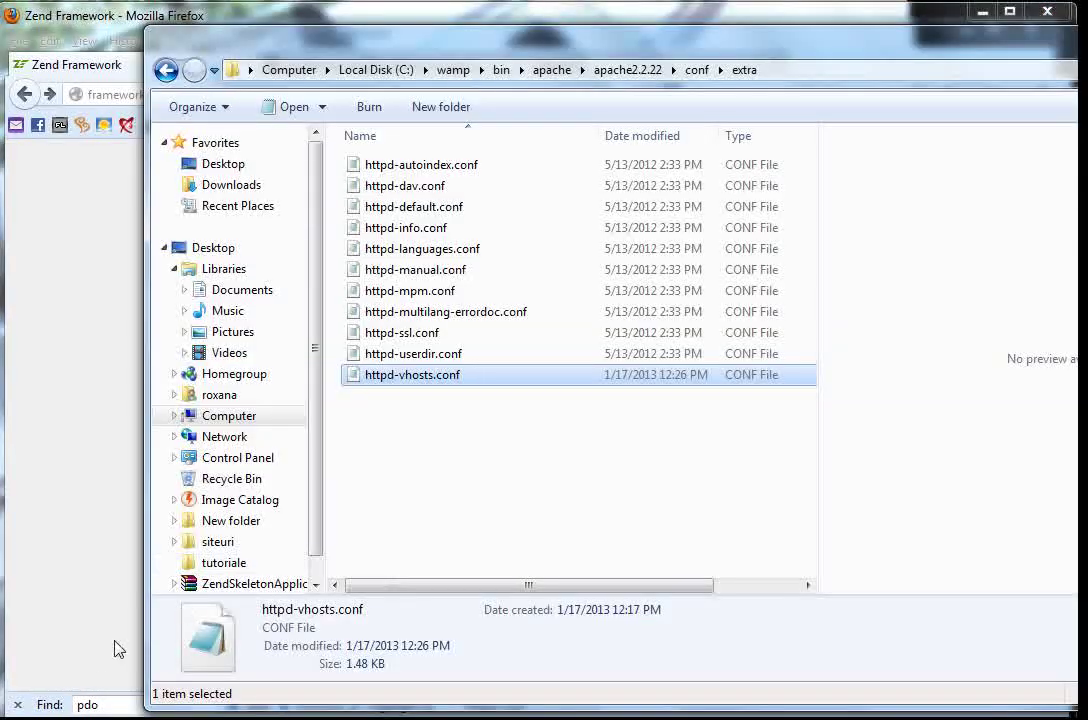
pyautogui.click(120, 712)
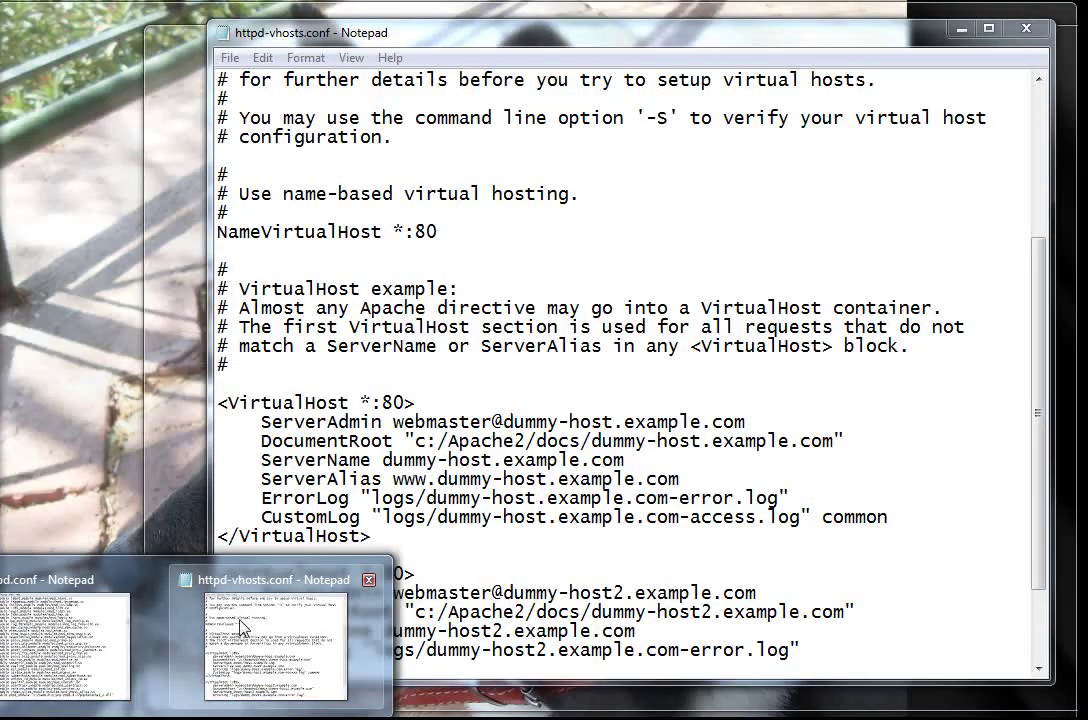
pyautogui.click(243, 625)
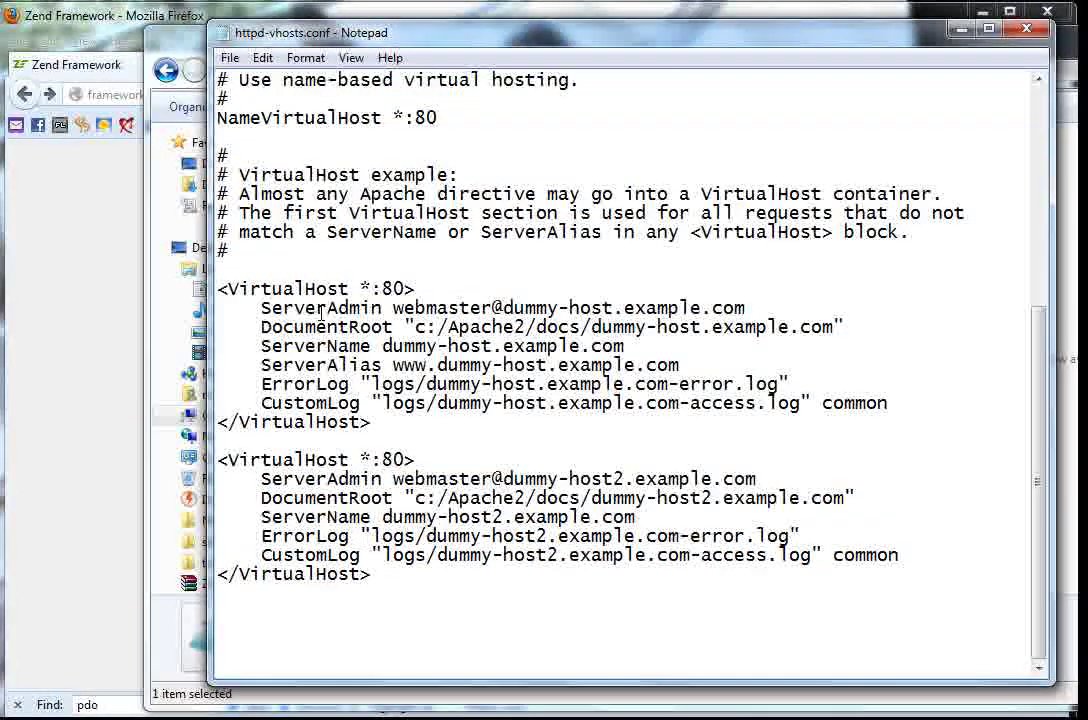
pyautogui.click(289, 252)
pyautogui.press('Return')
pyautogui.press('Return')
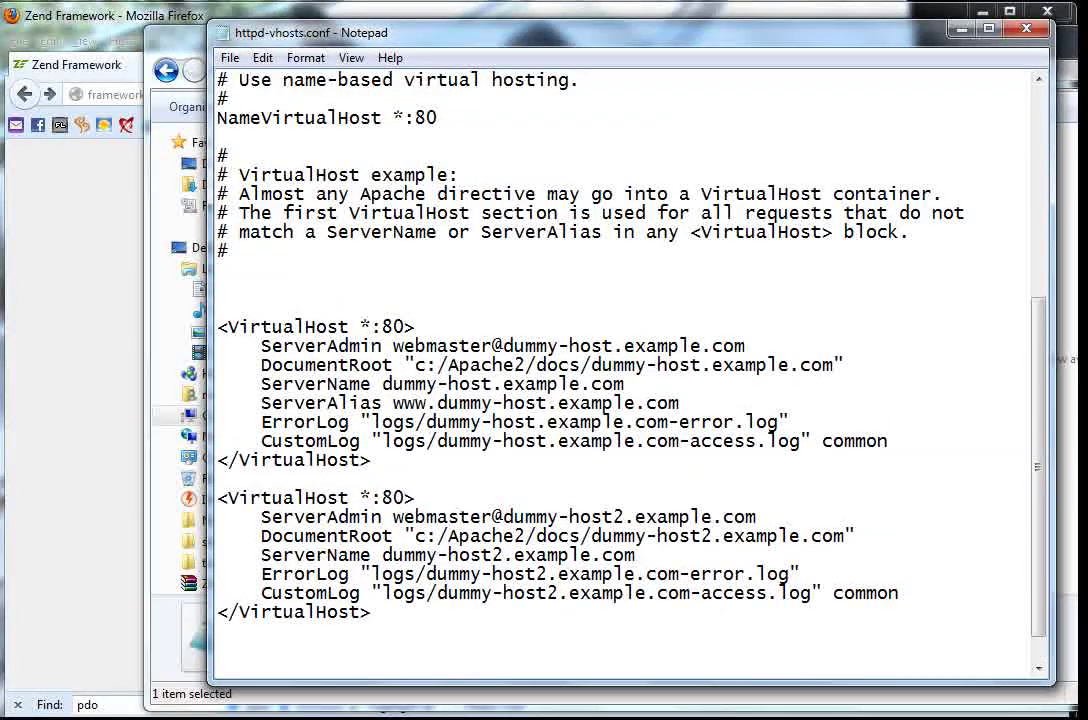
pyautogui.hotkey('ctrl', 'v')
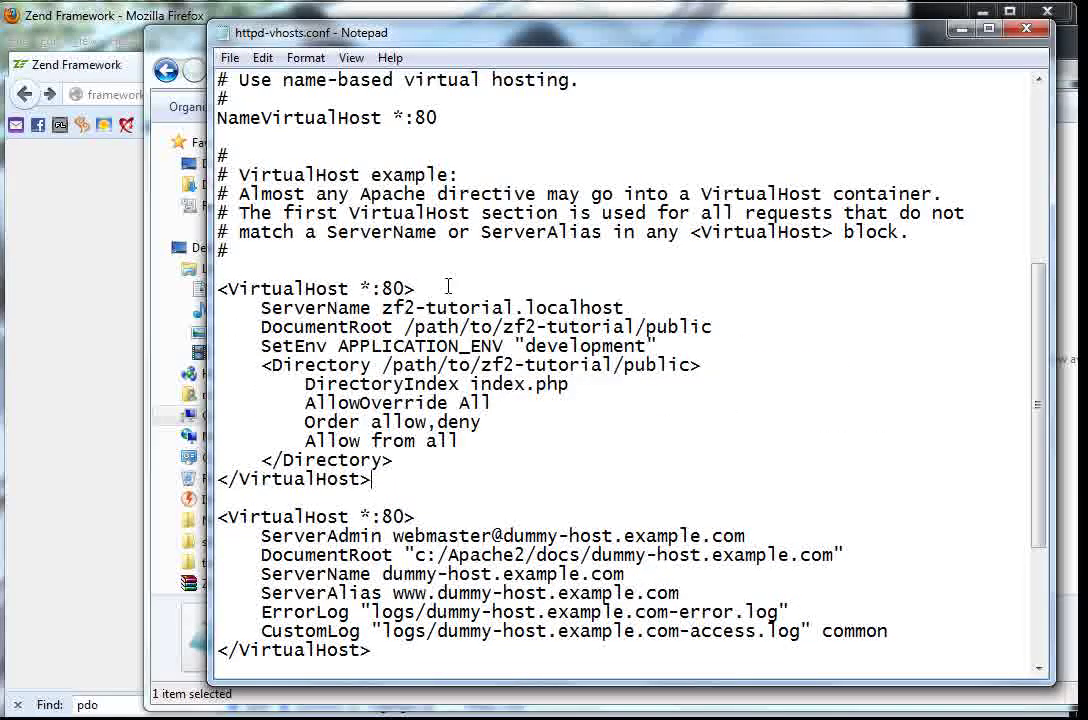
# Set the ServerName in the pasted VirtualHost block to myZend.localhost.
pyautogui.moveTo(382, 308)
pyautogui.mouseDown()
pyautogui.moveTo(503, 308)
pyautogui.moveTo(381, 308)
pyautogui.mouseUp()
pyautogui.press('BackSpace')
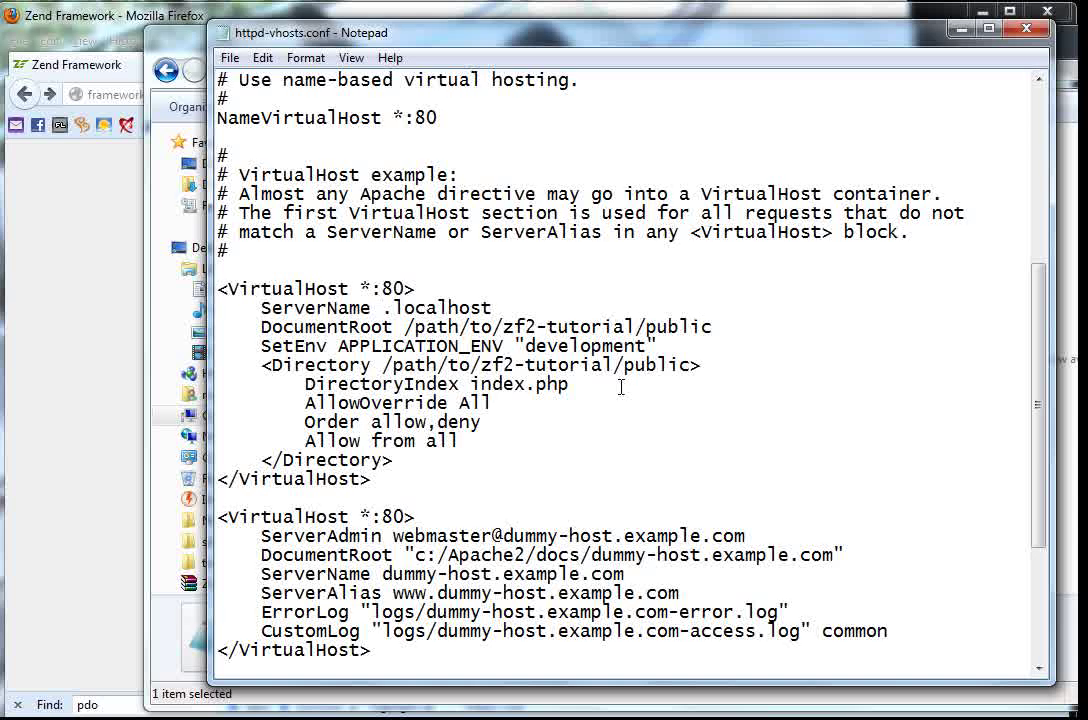
pyautogui.write('myZe')
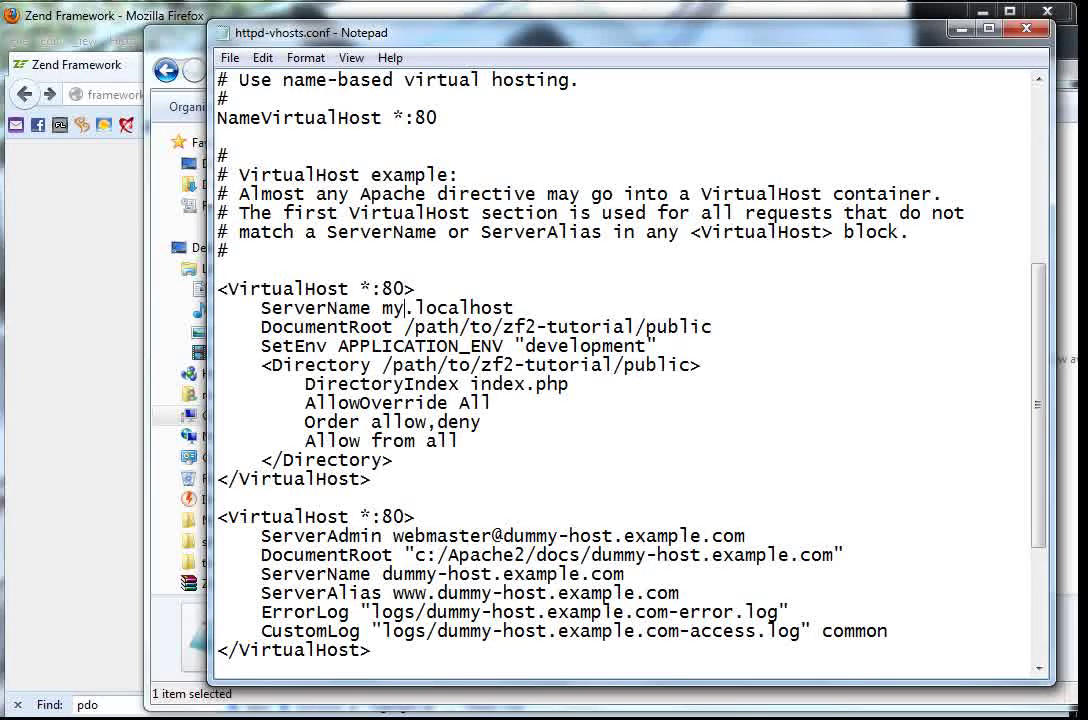
pyautogui.write('nd')
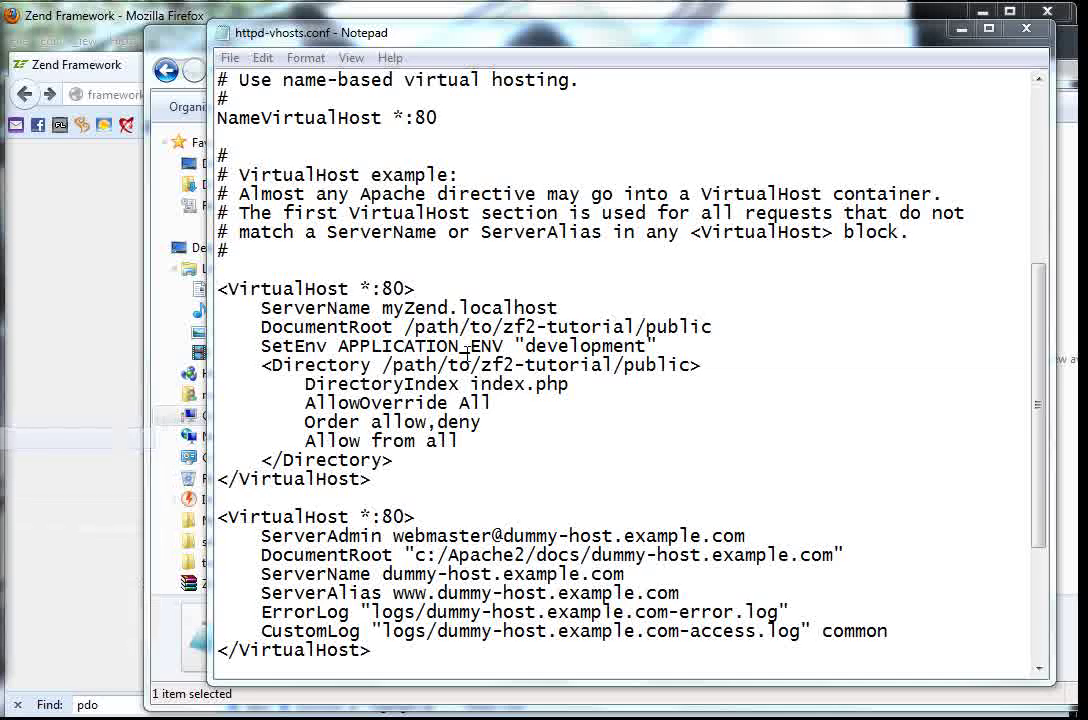
pyautogui.moveTo(398, 325); pyautogui.dragTo(636, 326)
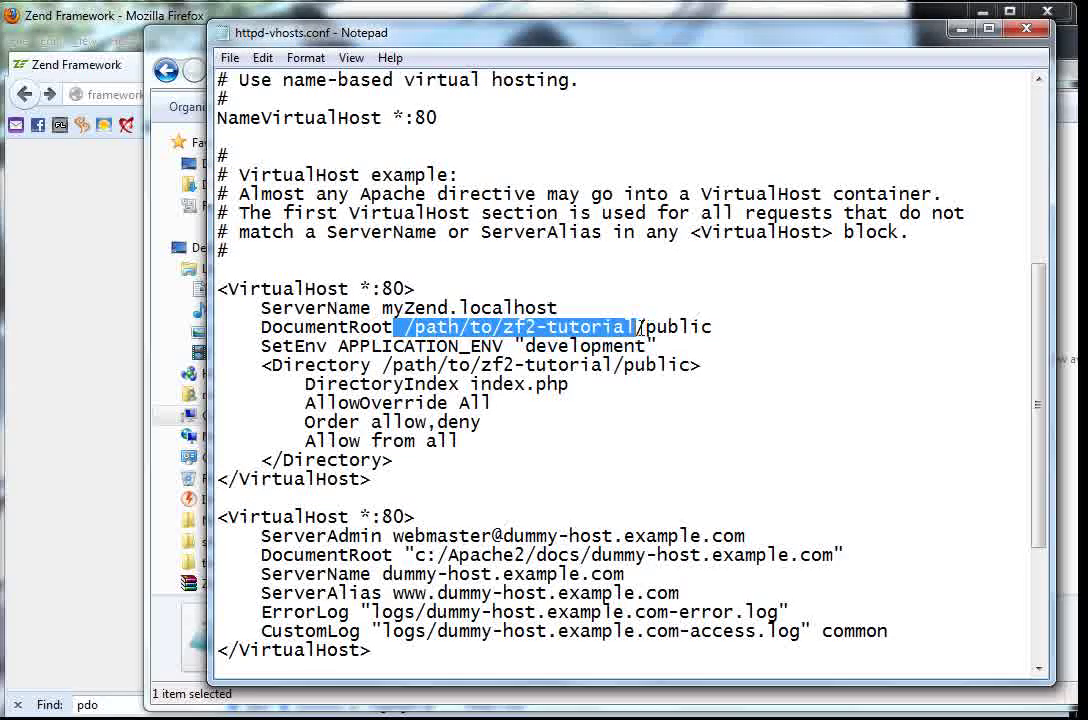
pyautogui.click(904, 380)
pyautogui.hotkey('ctrl', 'v')
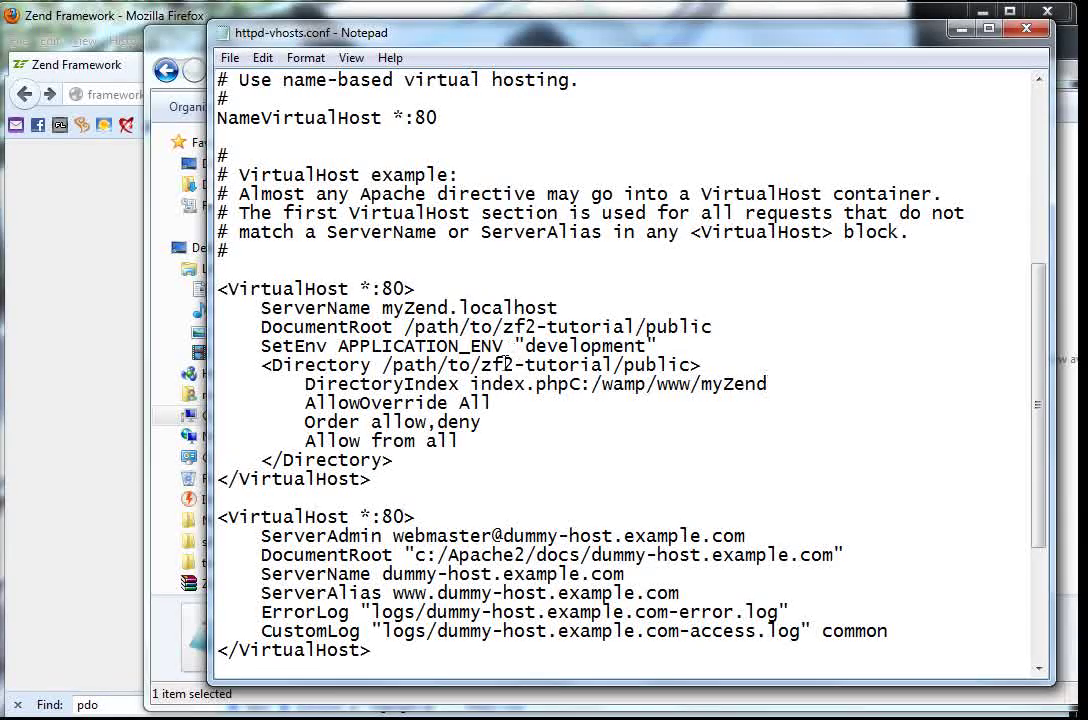
pyautogui.hotkey('ctrl', 'z')
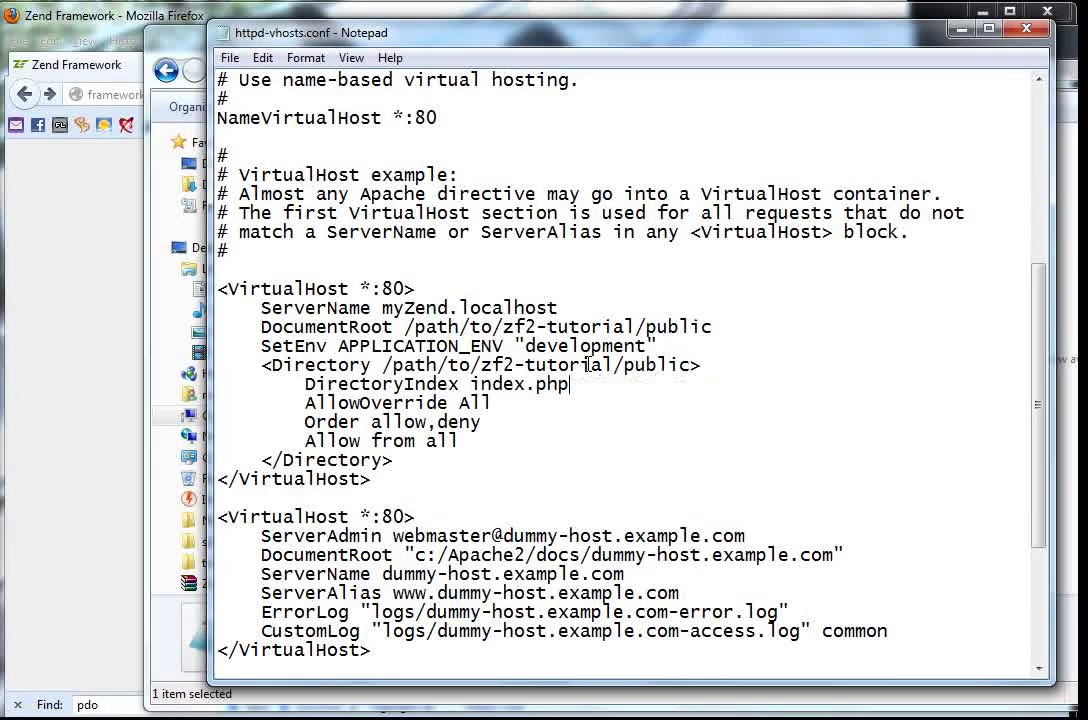
# Replace the DocumentRoot placeholder path in the myZend.localhost block with the copied project path, giving C:/wamp/www/myZend/public.
pyautogui.moveTo(405, 327); pyautogui.dragTo(637, 329)
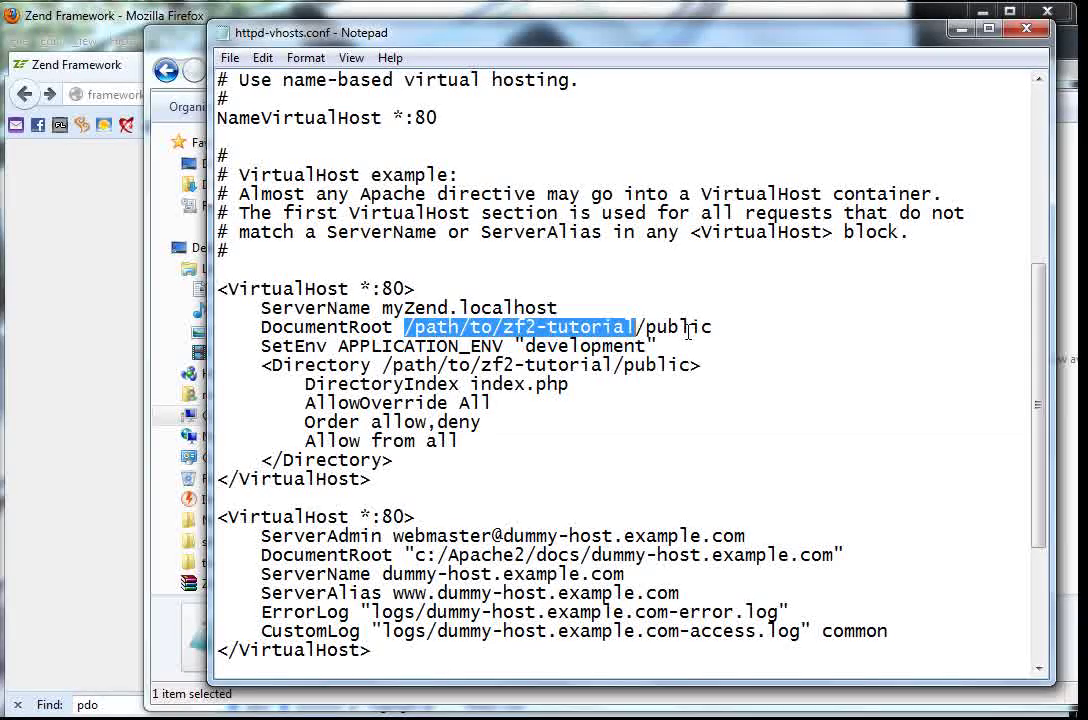
pyautogui.hotkey('ctrl', 'v')
pyautogui.moveTo(405, 328)
pyautogui.mouseDown()
pyautogui.moveTo(712, 321)
pyautogui.moveTo(406, 327)
pyautogui.mouseUp()
pyautogui.click(712, 323)
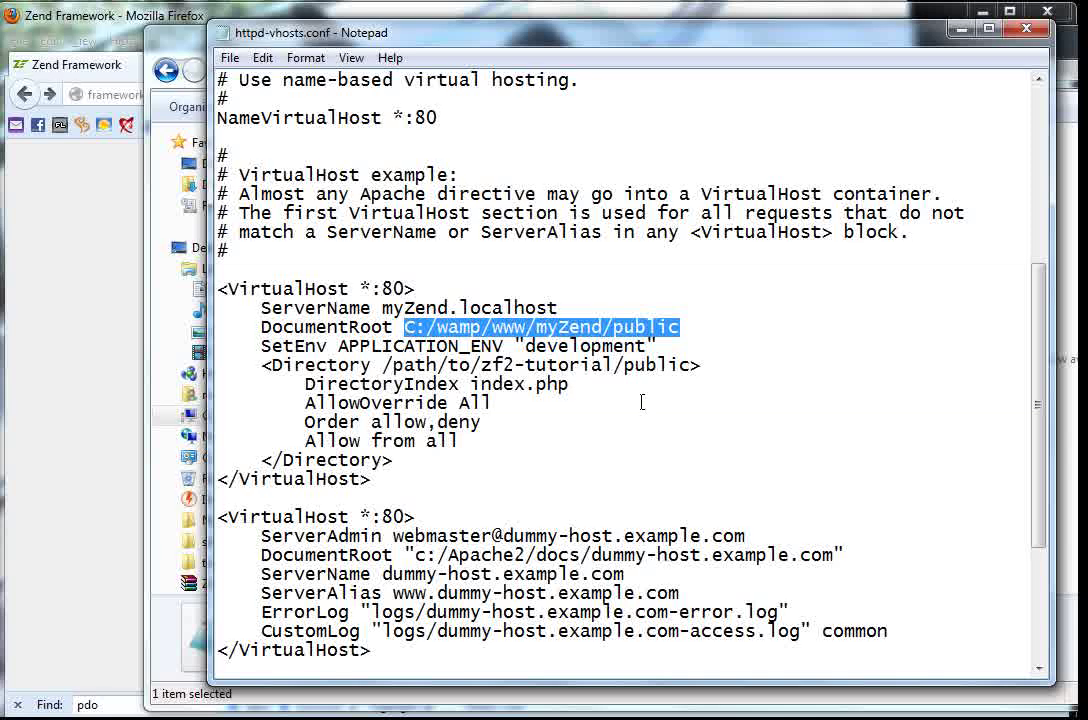
# Set the opening Directory tag's path in the same VirtualHost block to C:/wamp/www/myZend/public.
pyautogui.click(631, 347)
pyautogui.moveTo(385, 366); pyautogui.dragTo(620, 368)
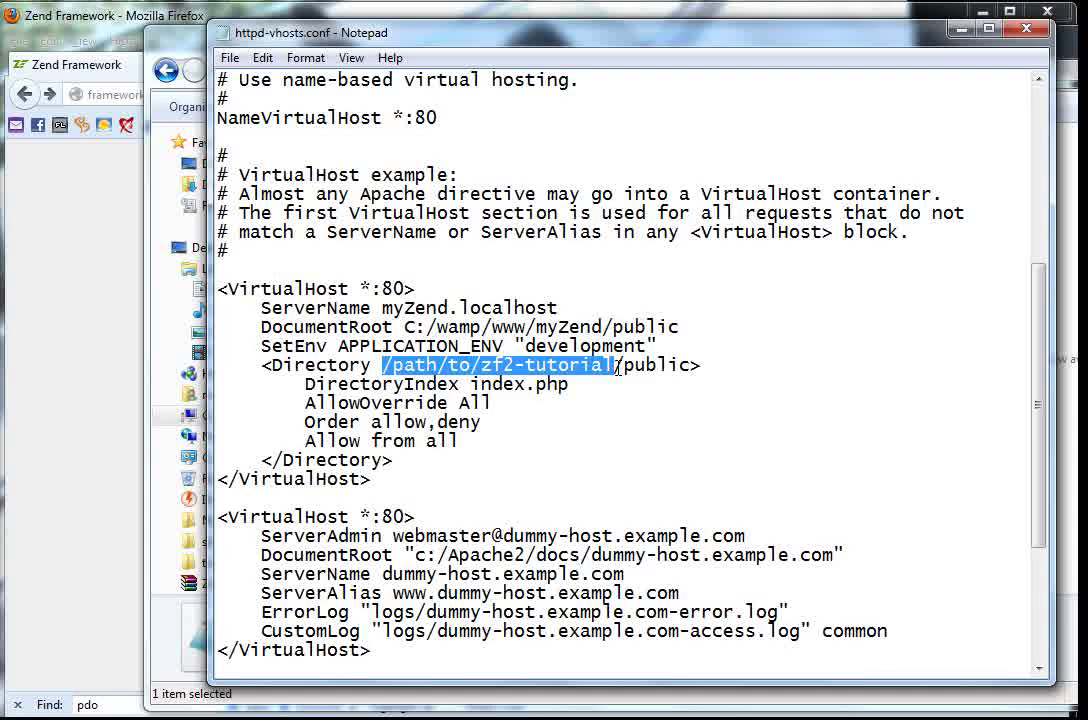
pyautogui.hotkey('ctrl', 'v')
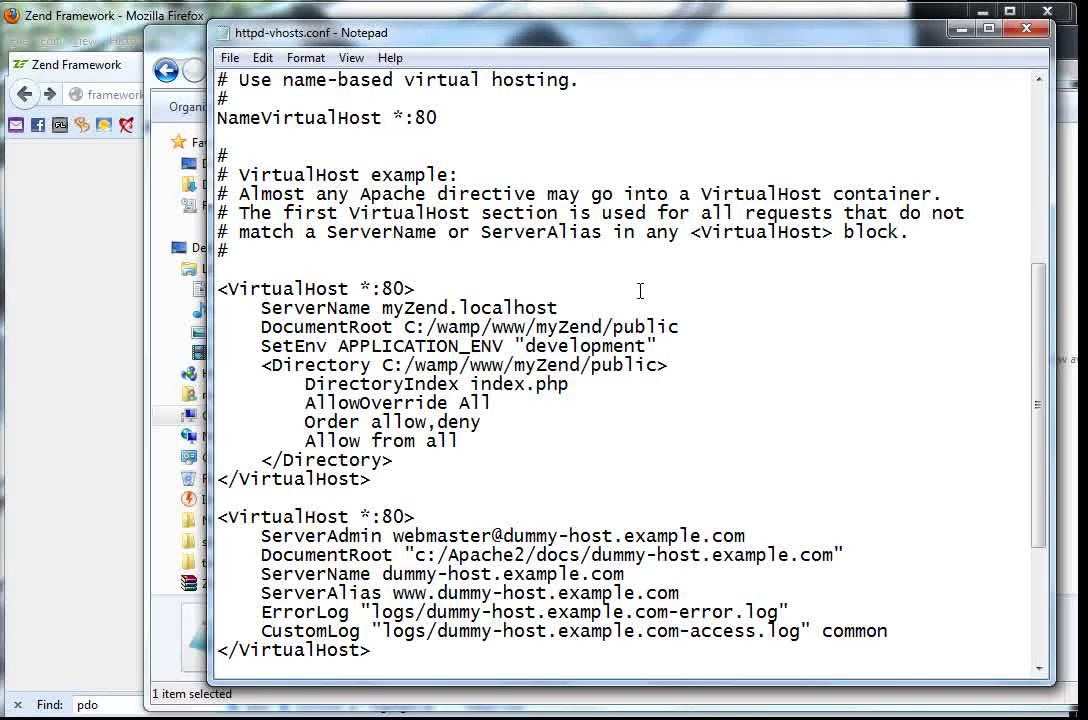
# Review the finished VirtualHost block, save httpd-vhosts.conf and close it.
pyautogui.scroll(-1, 452, 345)
pyautogui.scroll(1, 452, 345)
pyautogui.scroll(-2, 452, 345)
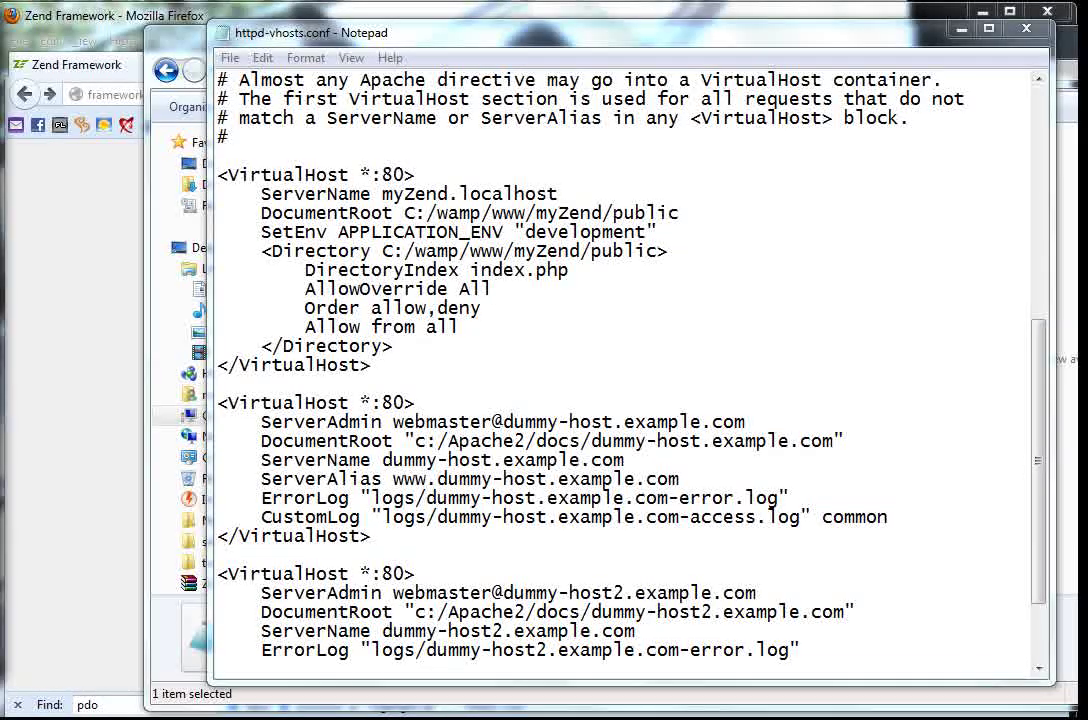
pyautogui.click(547, 517)
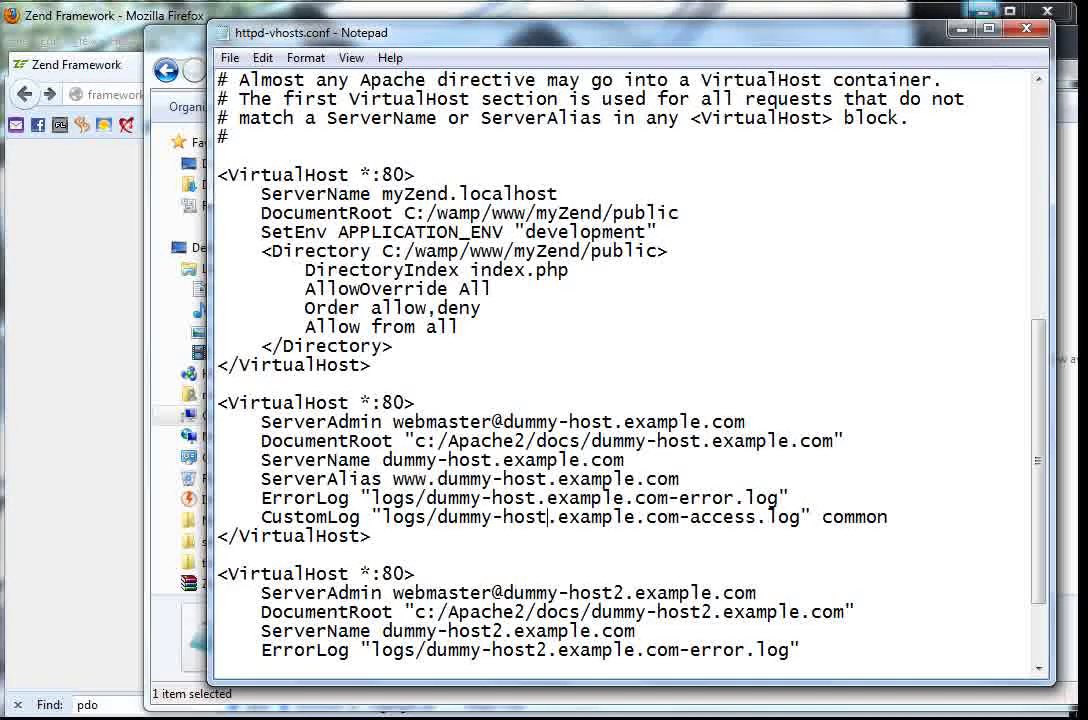
pyautogui.moveTo(493, 288); pyautogui.dragTo(670, 251)
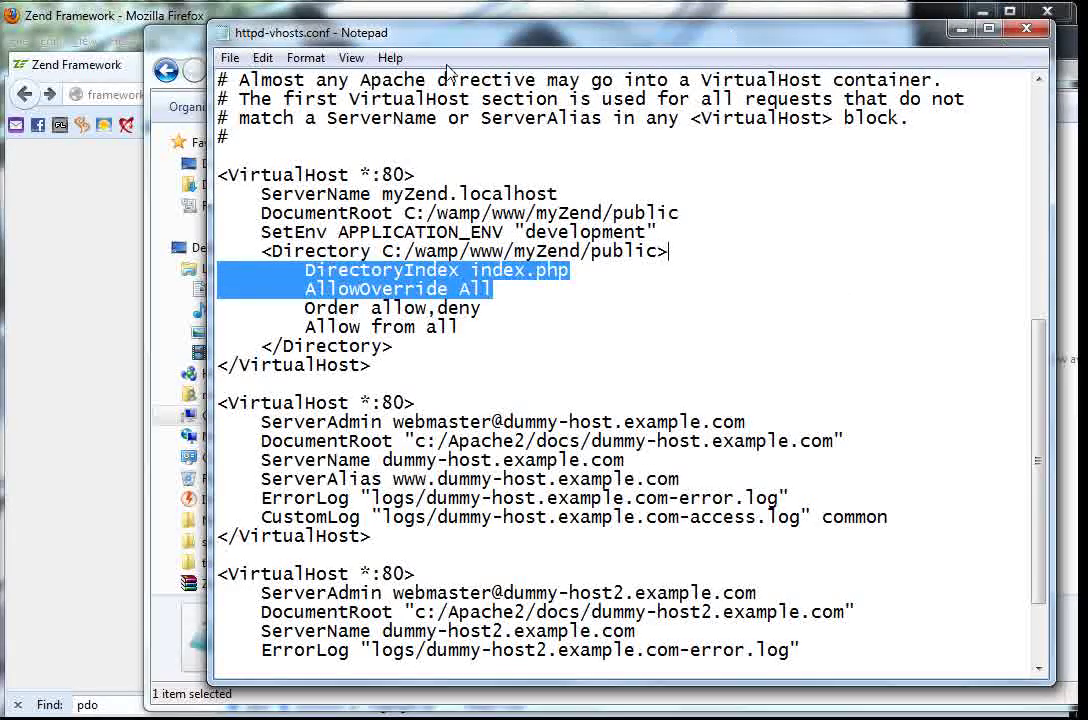
pyautogui.click(229, 57)
pyautogui.click(315, 126)
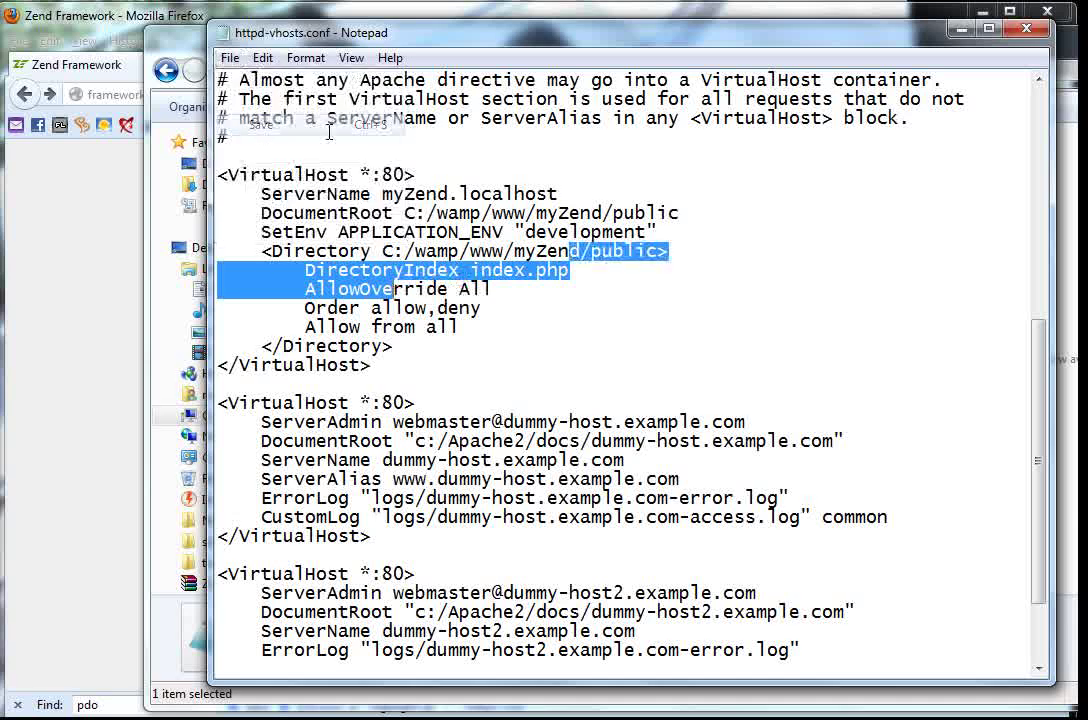
pyautogui.click(643, 306)
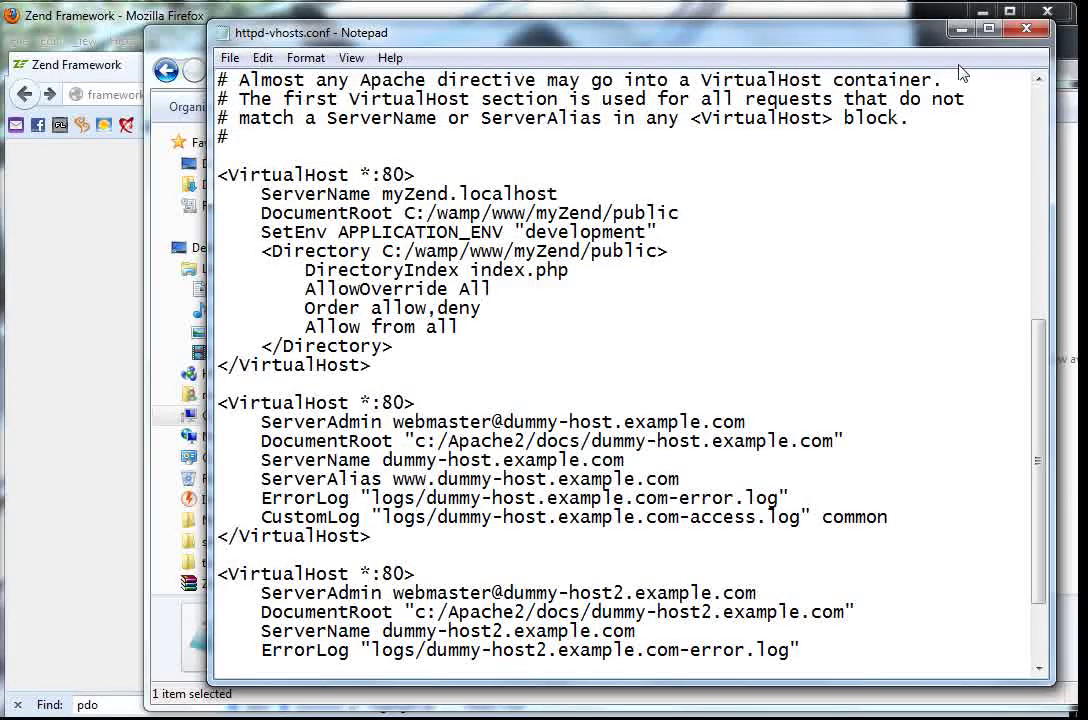
pyautogui.click(1025, 33)
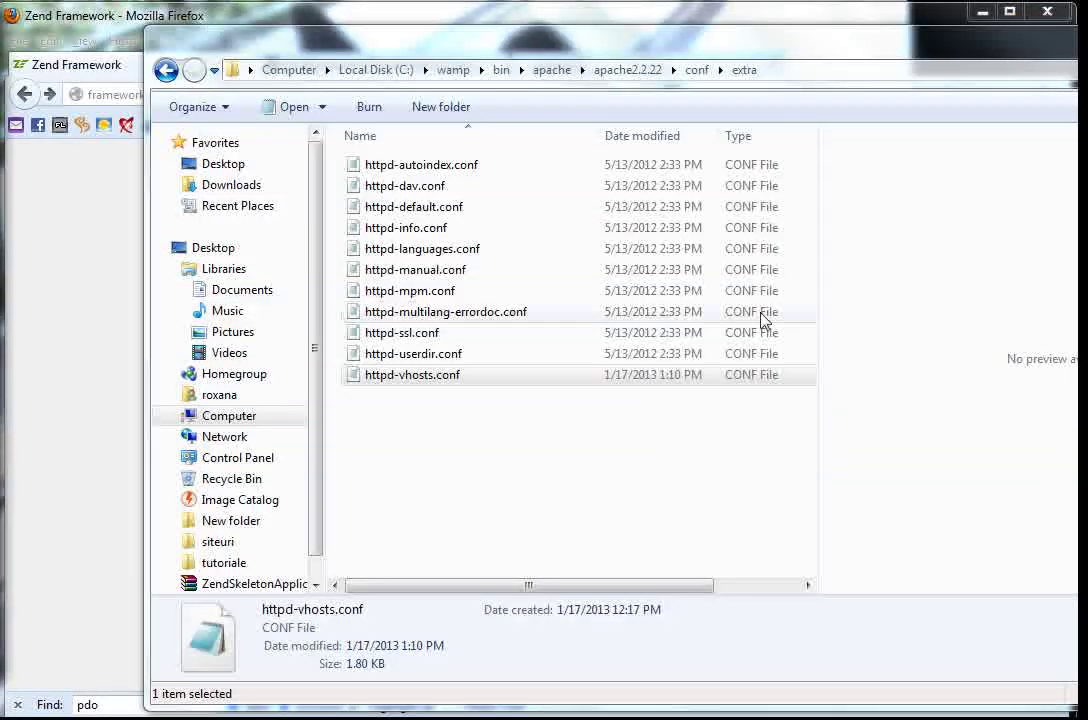
# Browse in Windows Explorer from the Apache extra folder to C:\Windows\System32\drivers\etc.
pyautogui.click(447, 509)
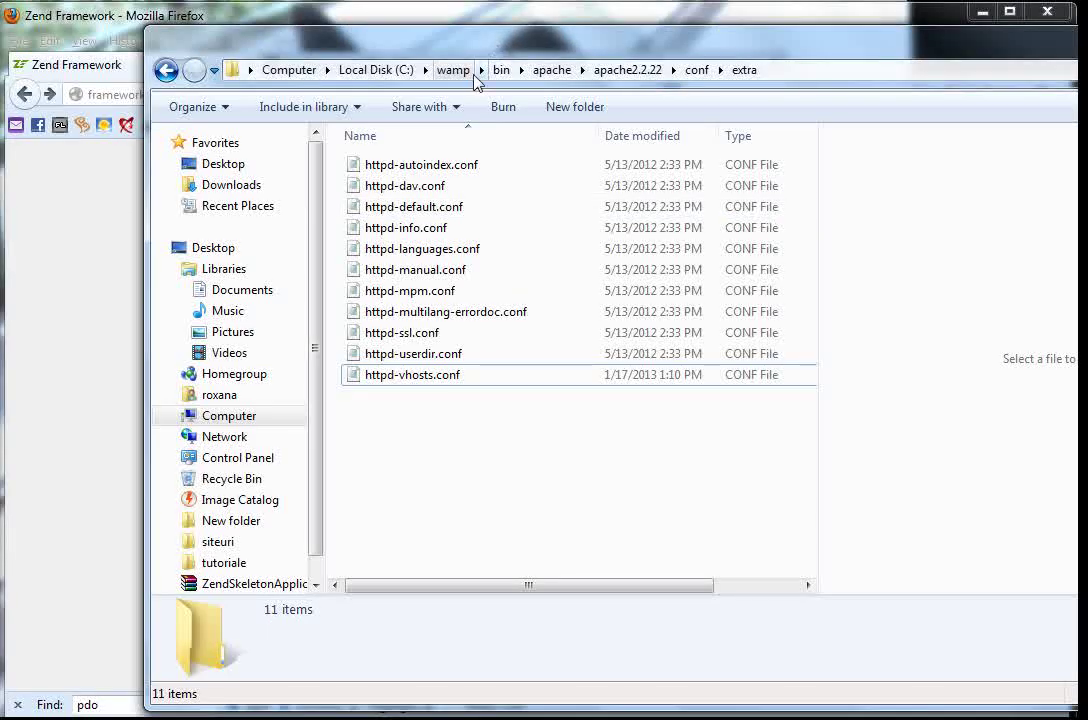
pyautogui.click(393, 72)
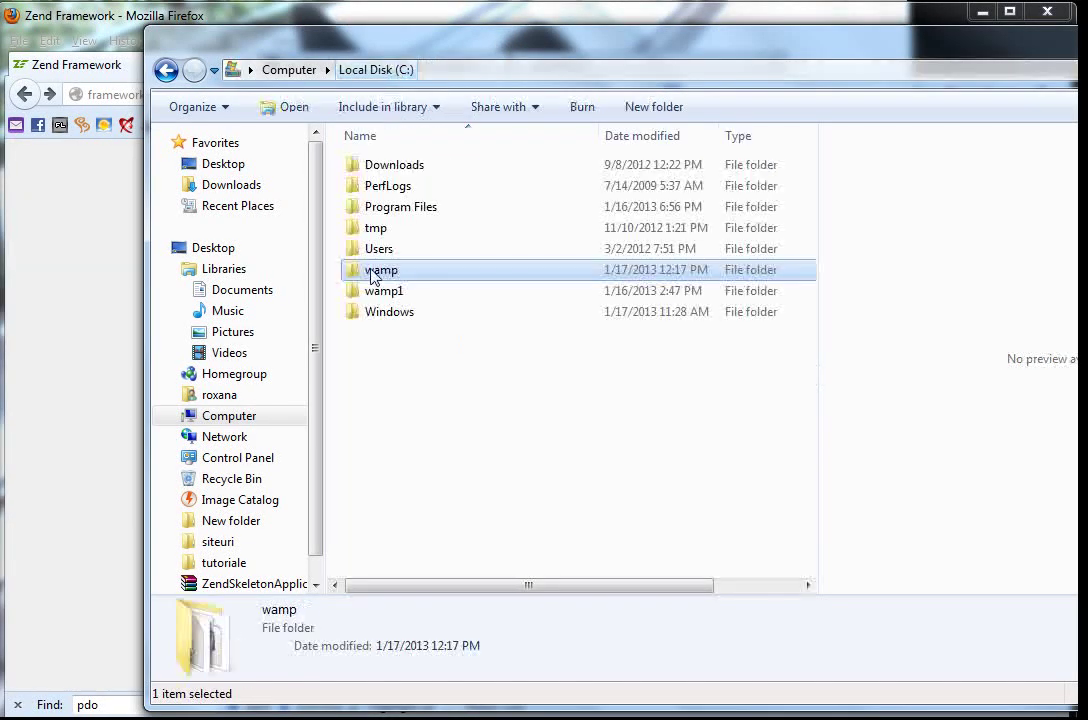
pyautogui.doubleClick(413, 313)
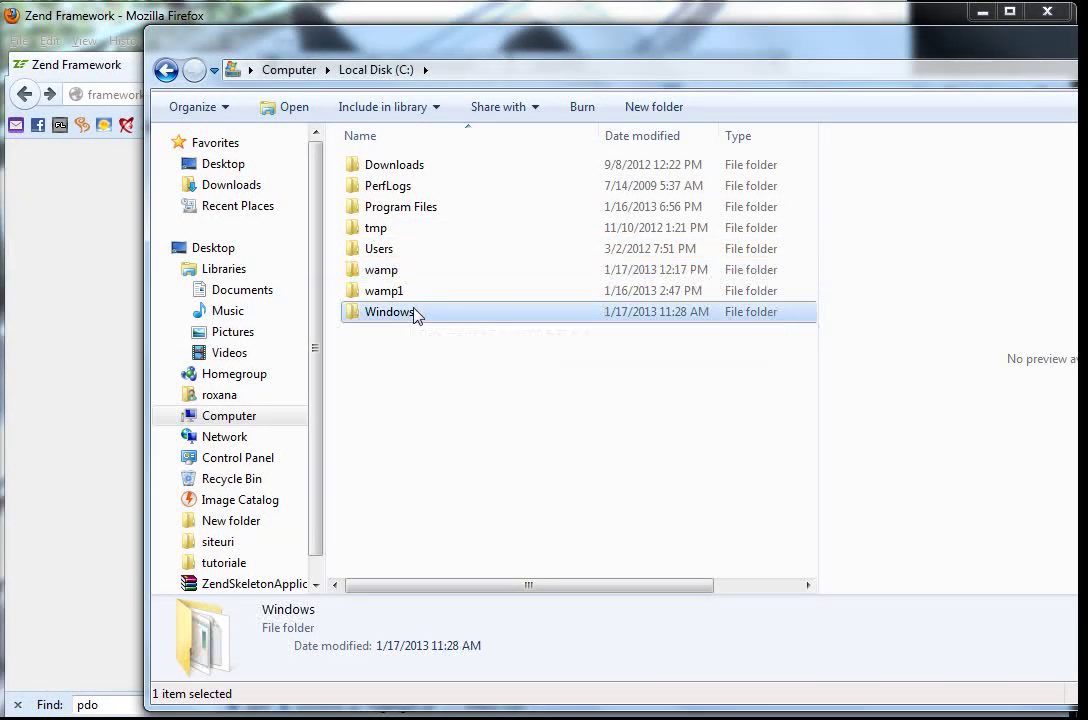
pyautogui.scroll(-12, 486, 335)
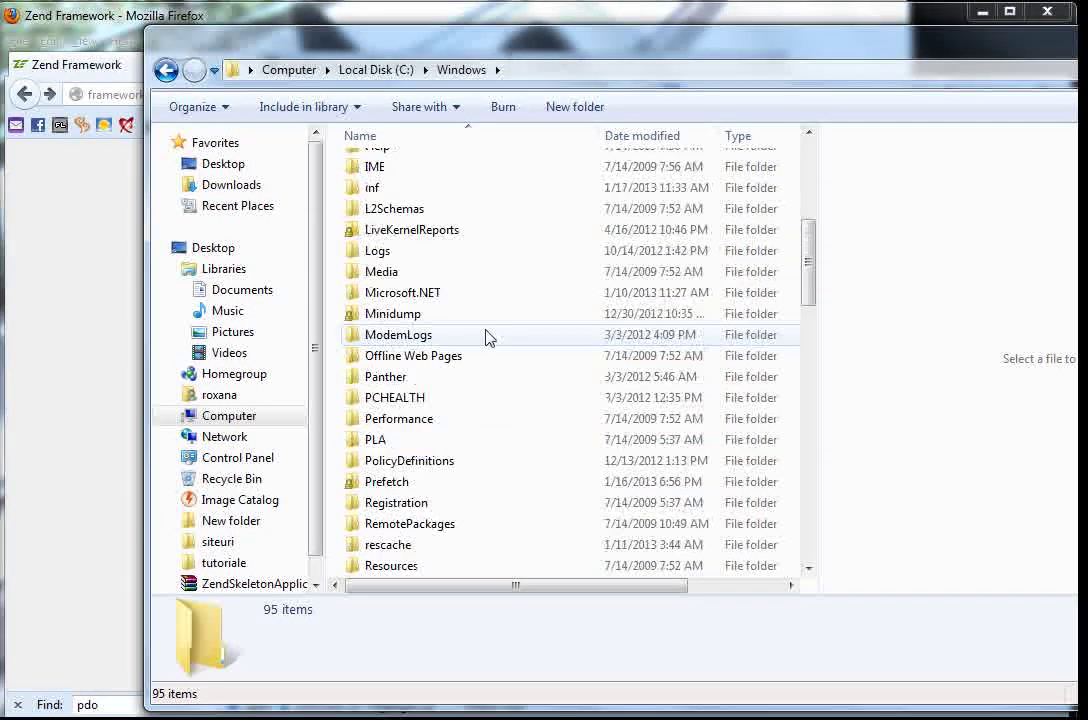
pyautogui.doubleClick(381, 440)
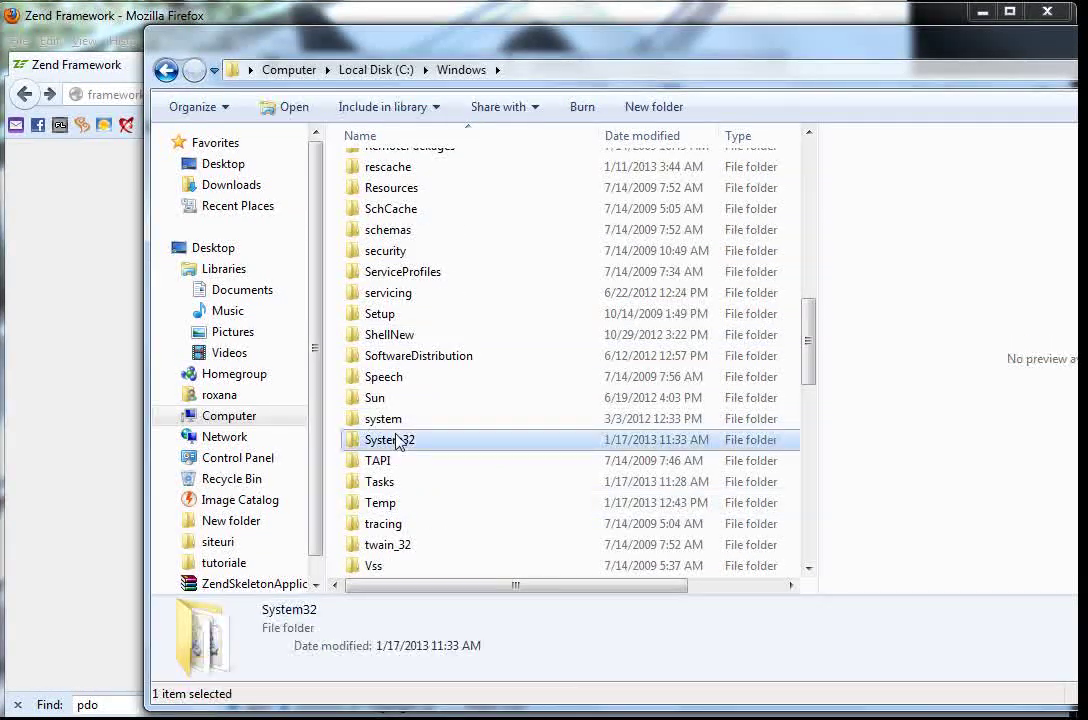
pyautogui.scroll(-4, 440, 320)
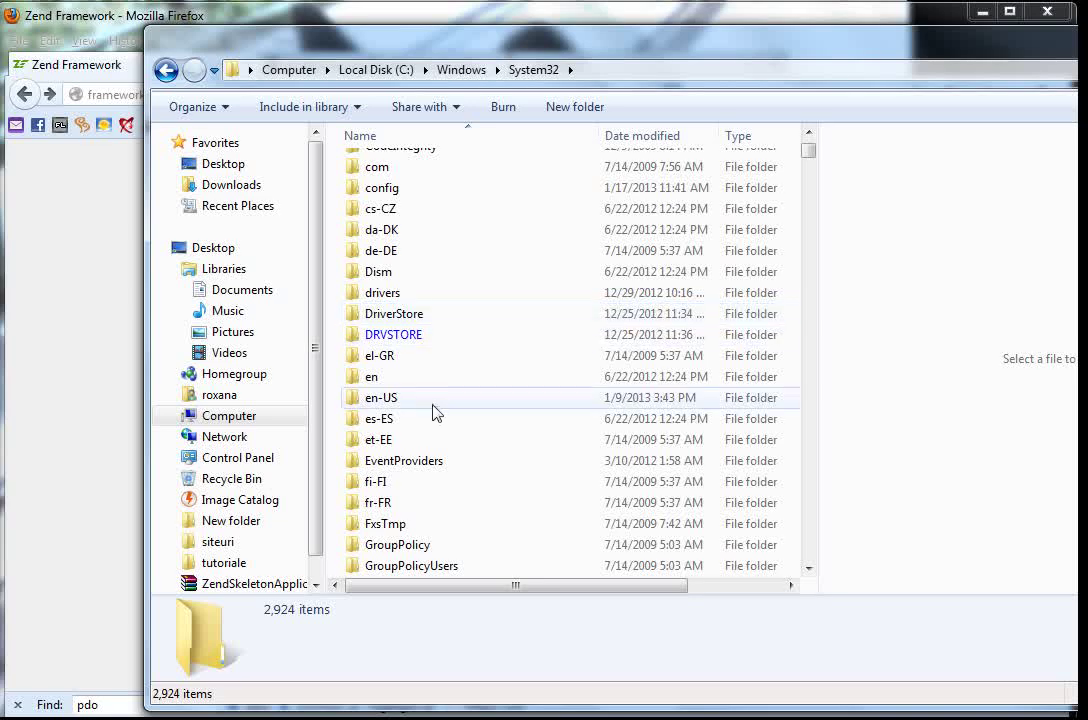
pyautogui.doubleClick(385, 293)
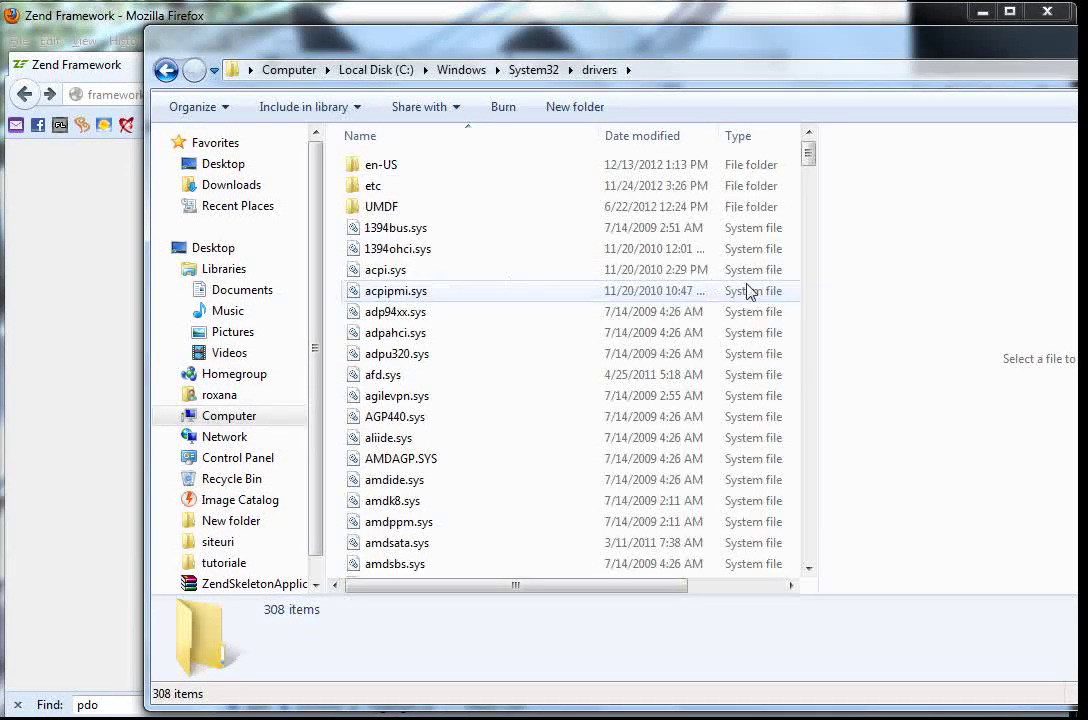
pyautogui.doubleClick(461, 188)
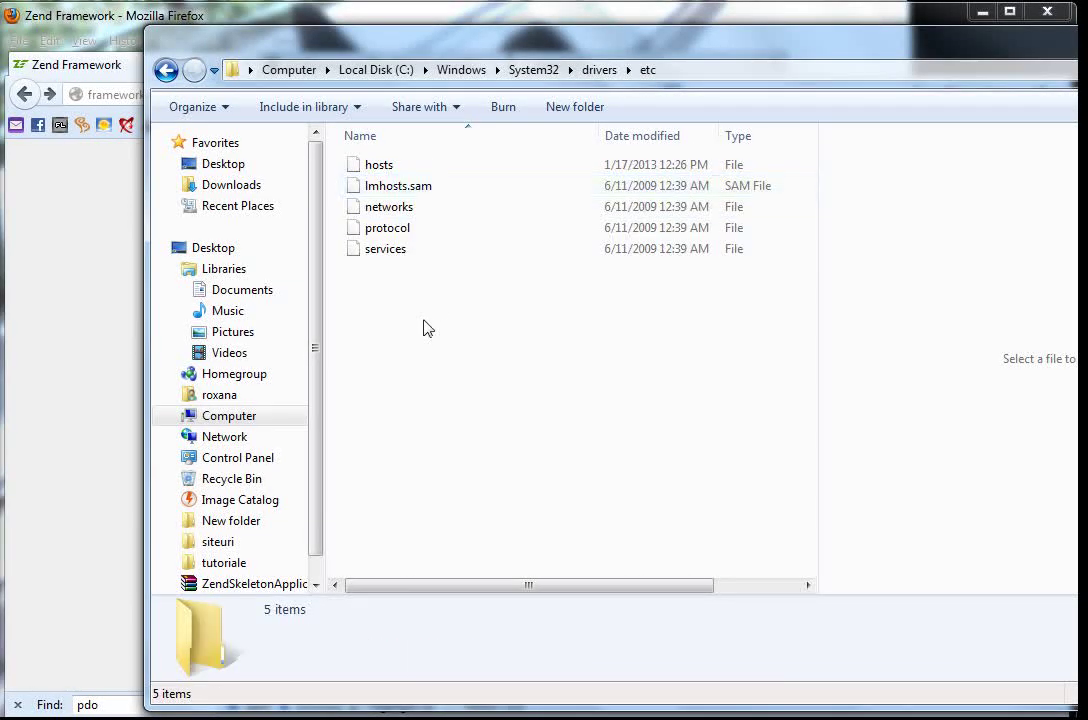
# Open the hosts file from the etc folder with Notepad.
pyautogui.doubleClick(398, 166)
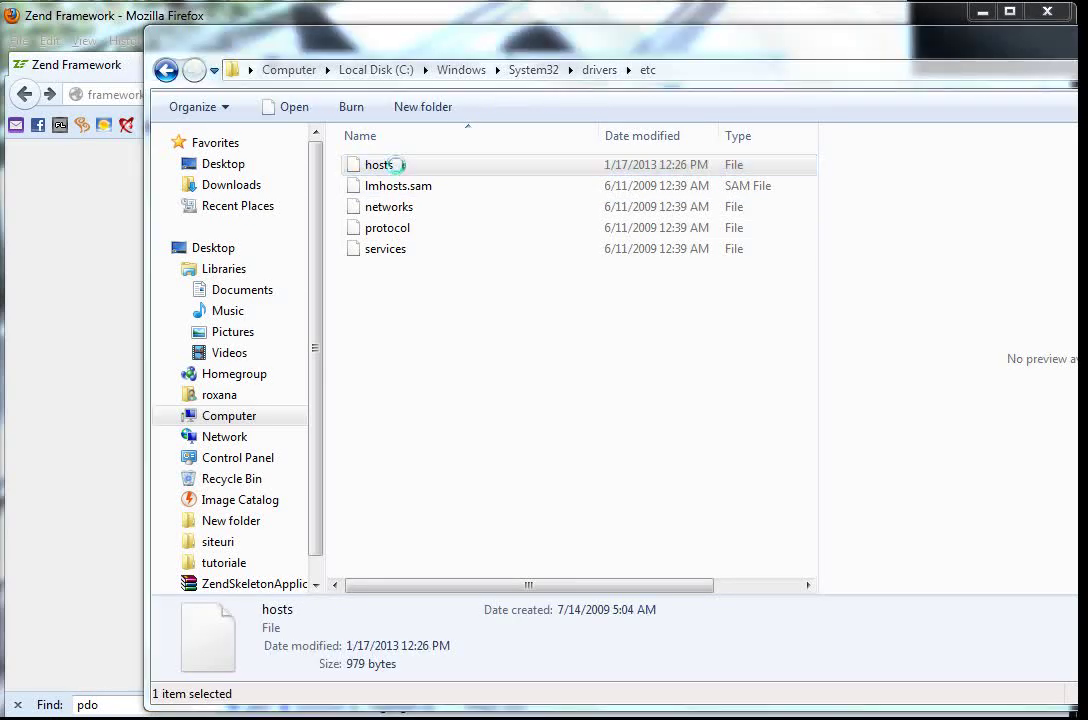
pyautogui.moveTo(660, 290); pyautogui.dragTo(651, 369)
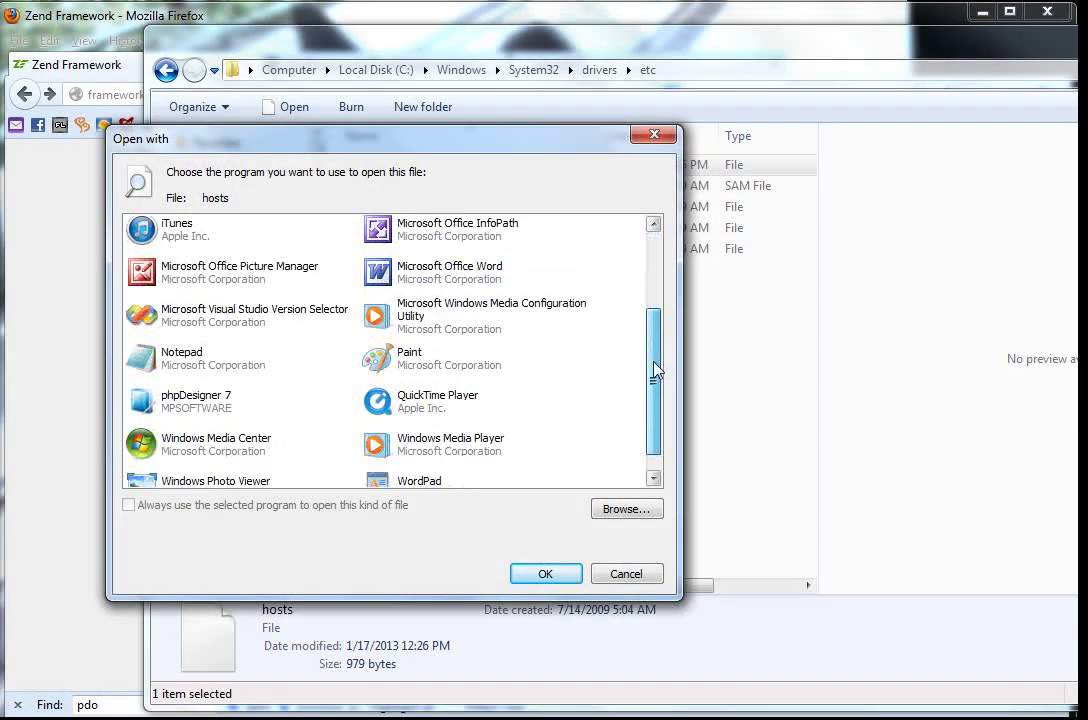
pyautogui.doubleClick(253, 360)
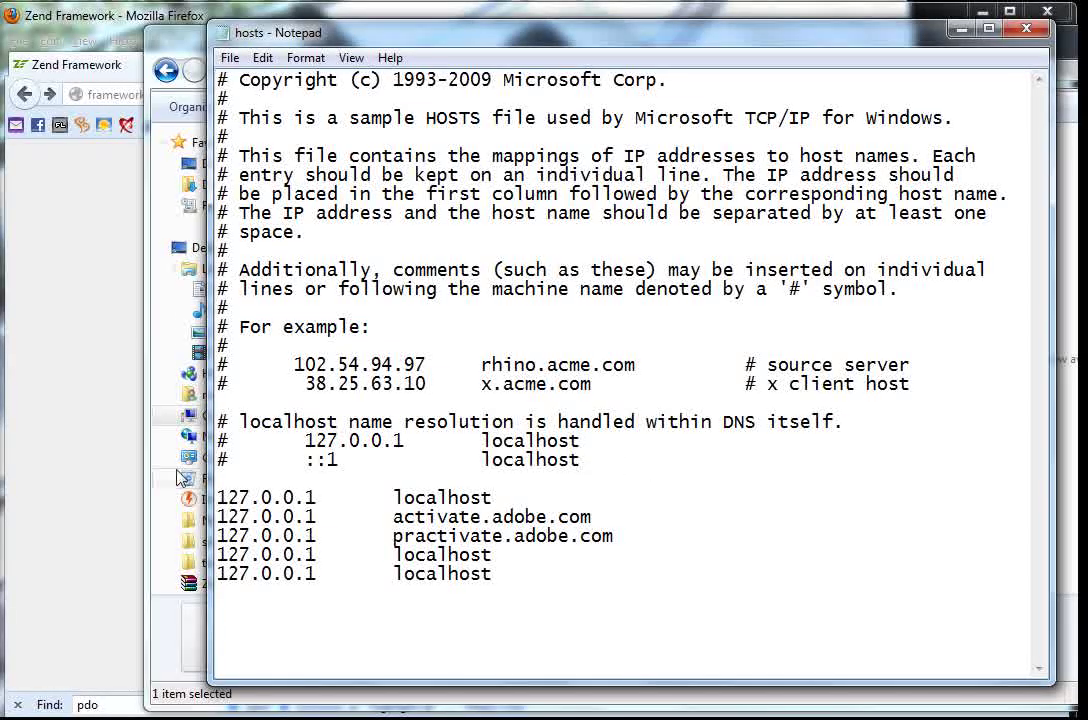
# Switch to the tutorial in Firefox and copy its sample hosts line mapping 127.0.0.1 to zf2-tutorial.localhost localhost.
pyautogui.click(78, 479)
pyautogui.scroll(-4, 460, 440)
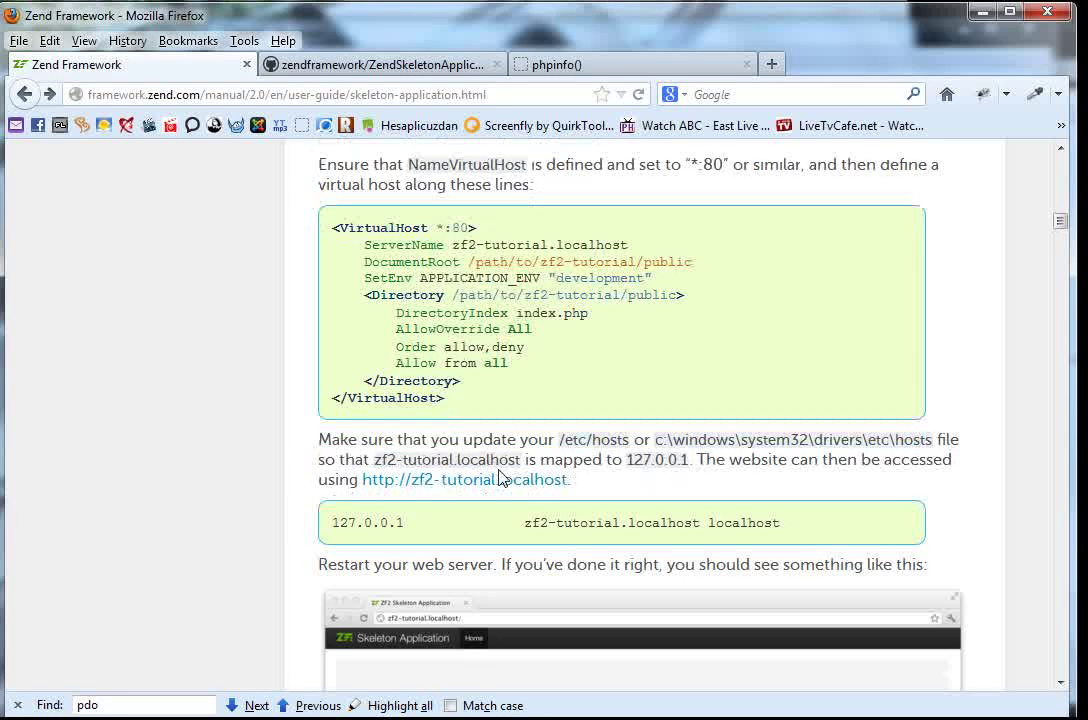
pyautogui.moveTo(799, 529); pyautogui.dragTo(347, 528)
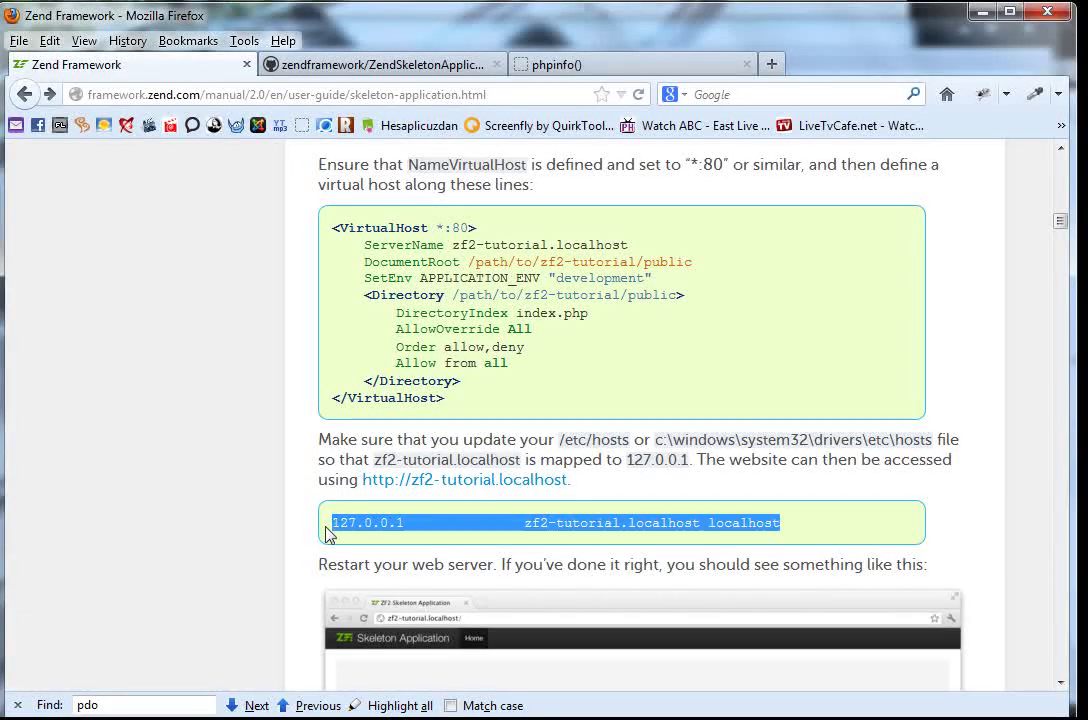
pyautogui.rightClick(355, 524)
pyautogui.click(378, 540)
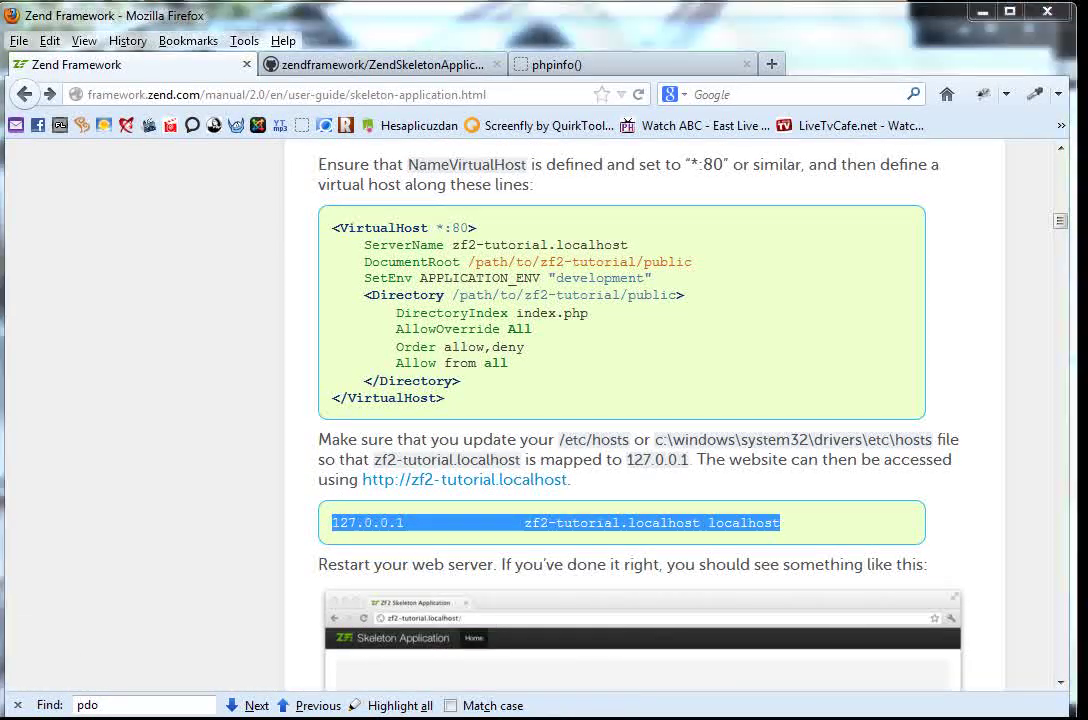
# Return to the hosts file in Notepad and paste the copied mapping on a new line above the last localhost entry.
pyautogui.moveTo(180, 712)
pyautogui.click(285, 645)
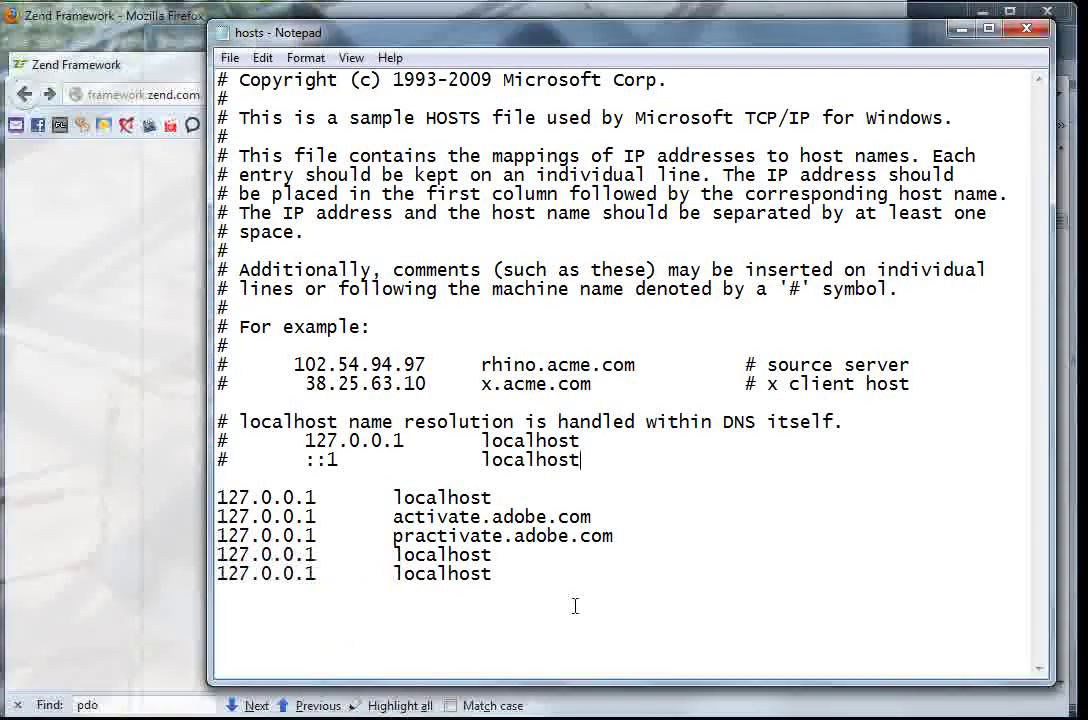
pyautogui.click(556, 568)
pyautogui.click(569, 556)
pyautogui.press('Return')
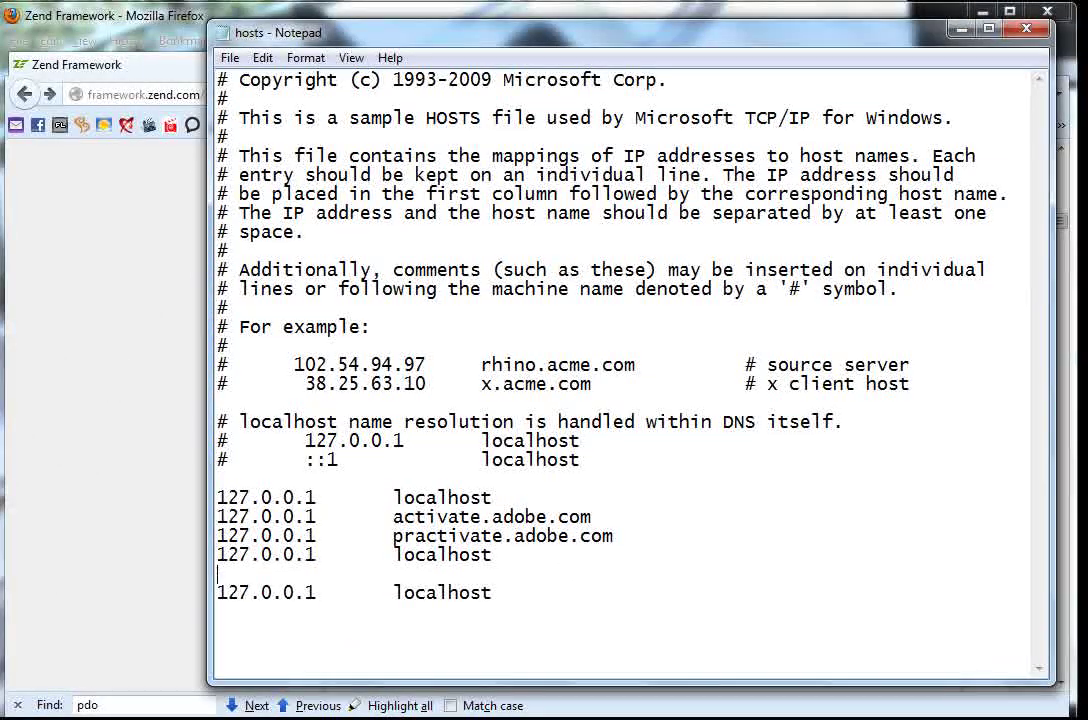
pyautogui.hotkey('ctrl', 'v')
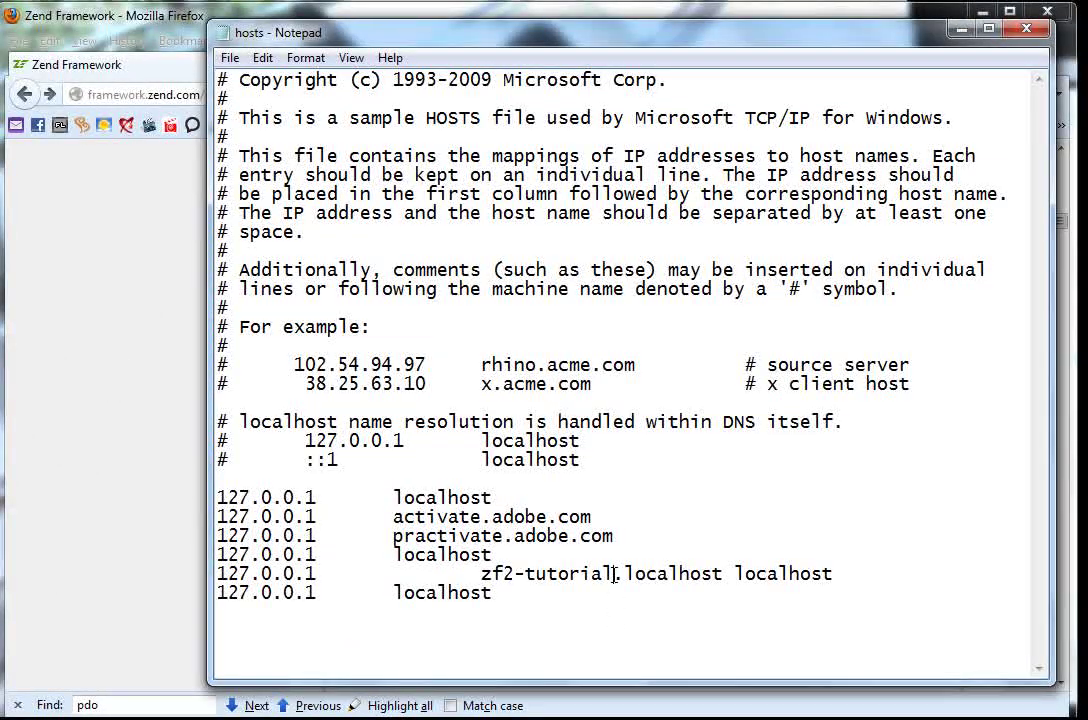
# Replace zf2-tutorial in the pasted hosts entry with myZend so the host name reads myZend.localhost.
pyautogui.moveTo(614, 573); pyautogui.dragTo(484, 575)
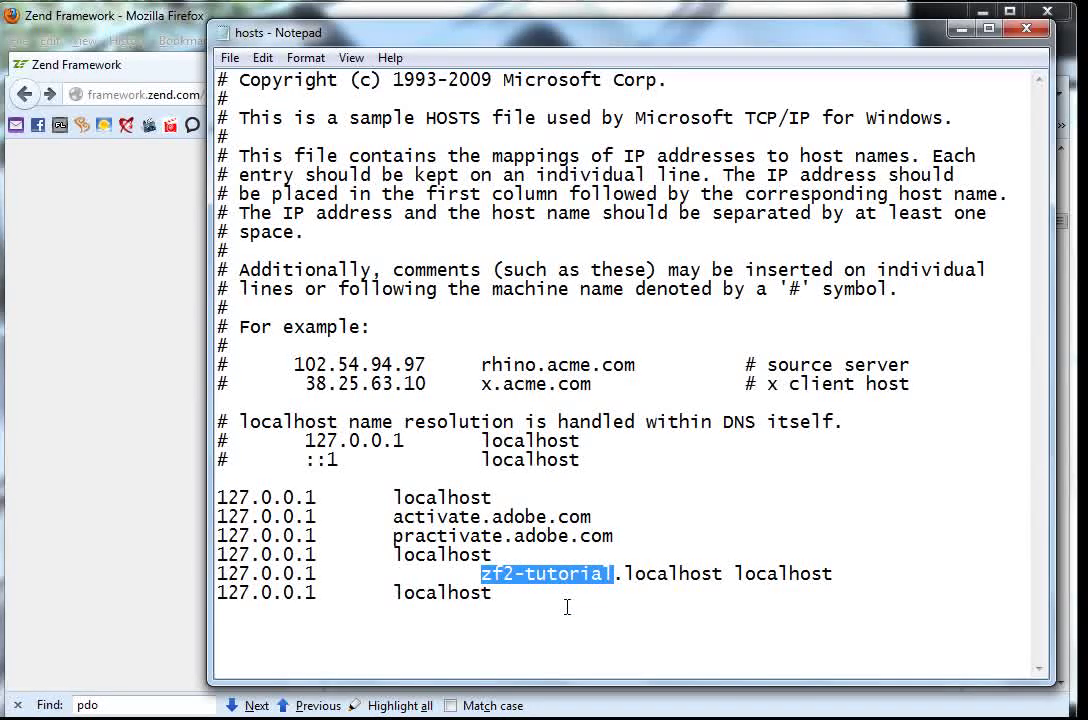
pyautogui.write('my')
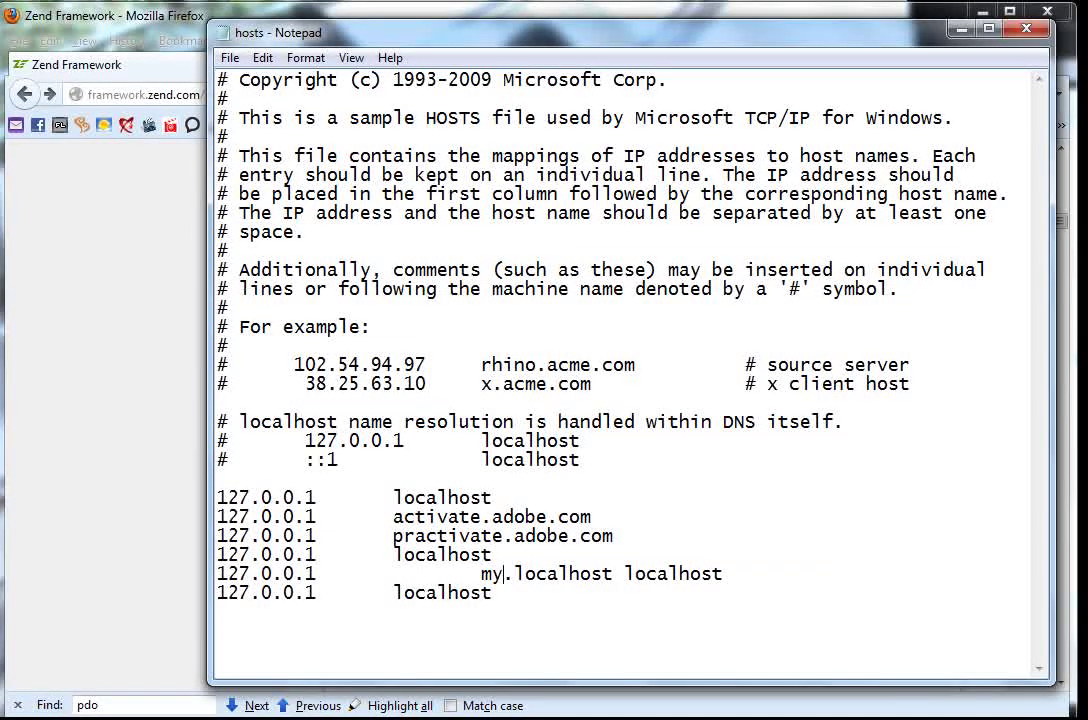
pyautogui.write('Zend')
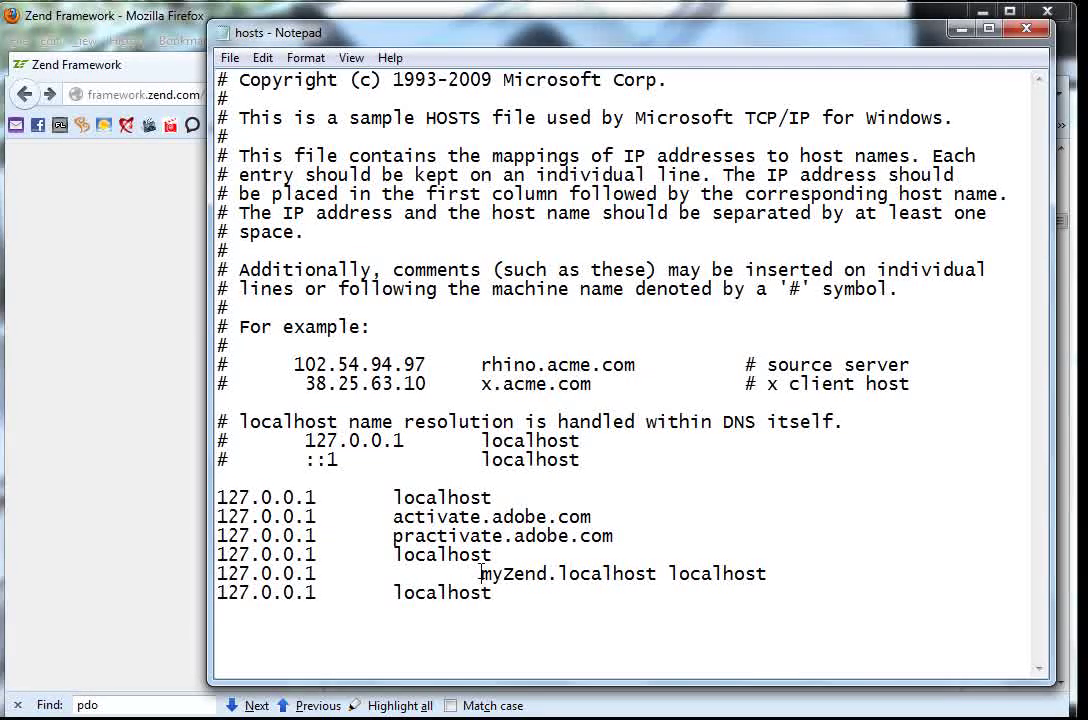
# Remove the extra spaces before myZend.localhost to align it with the other host names.
pyautogui.hotkey('ctrl', 'Left')
pyautogui.press('BackSpace')
pyautogui.press('BackSpace')
pyautogui.press('BackSpace')
pyautogui.press('BackSpace')
pyautogui.press('BackSpace')
pyautogui.press('BackSpace')
pyautogui.press('BackSpace')
pyautogui.press('BackSpace')
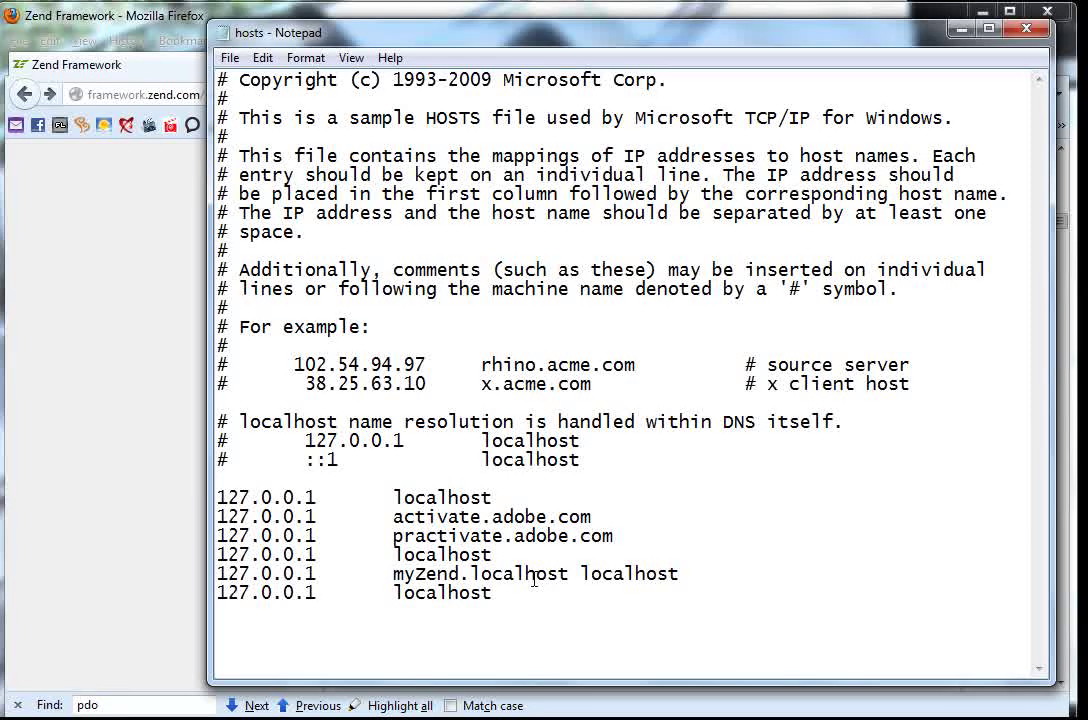
# Save the edited hosts file and switch from Notepad back to the tutorial in Firefox.
pyautogui.click(230, 58)
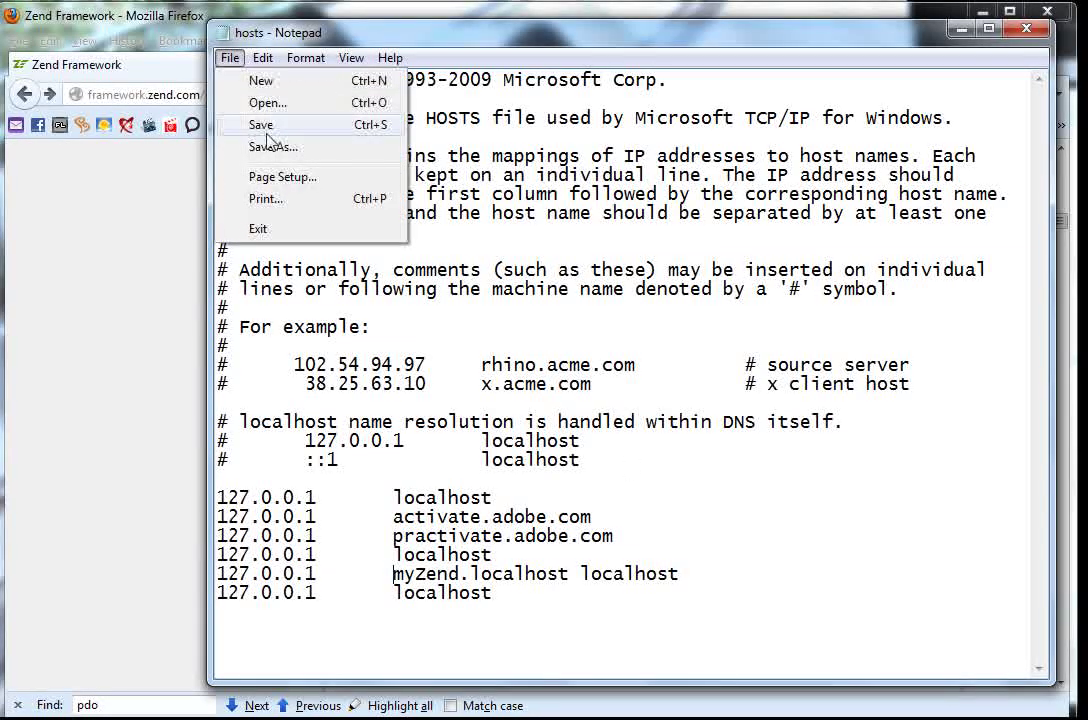
pyautogui.click(281, 125)
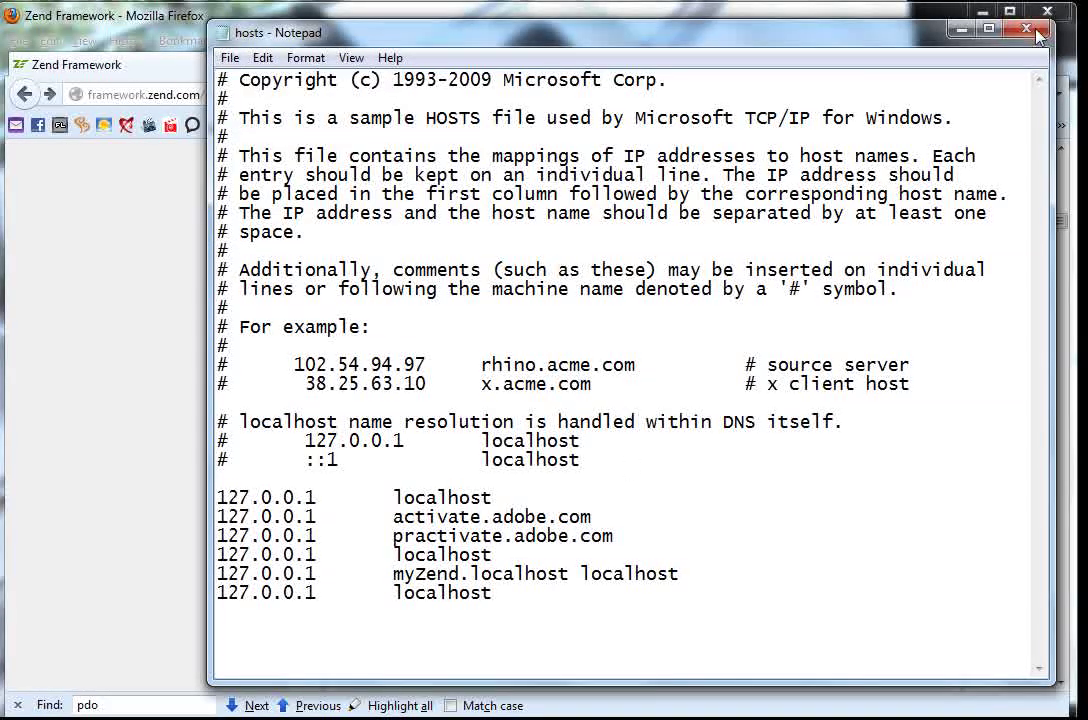
pyautogui.hotkey('alt', 'Tab')
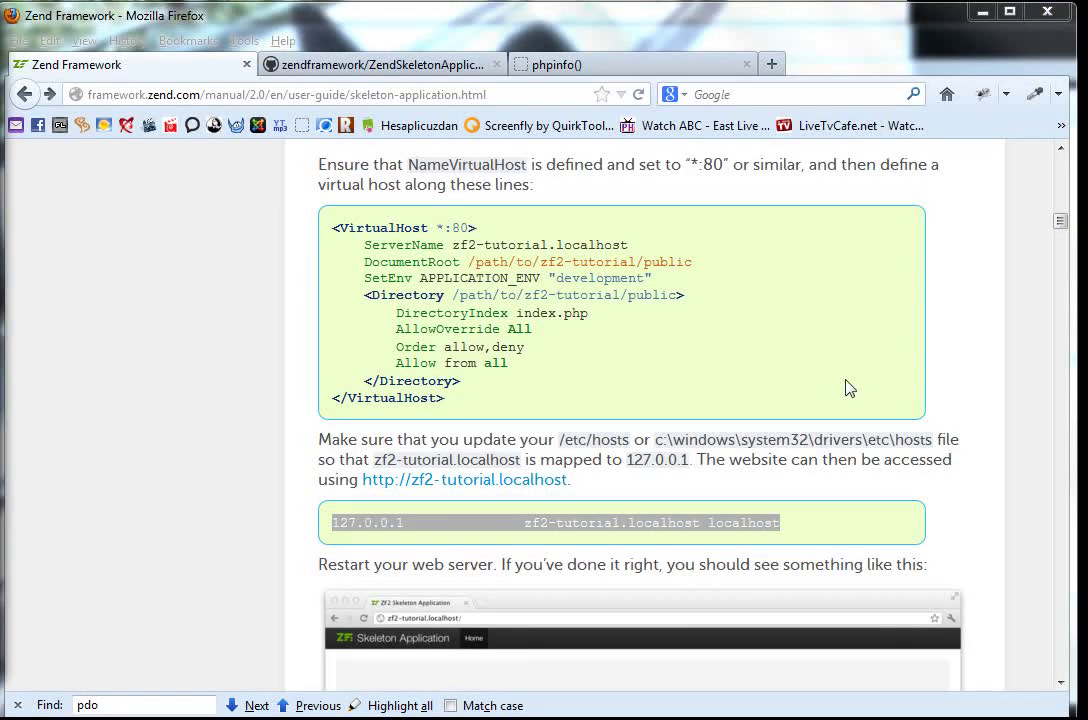
# Restart the Apache service of WampServer to apply the virtual host configuration.
pyautogui.click(905, 714)
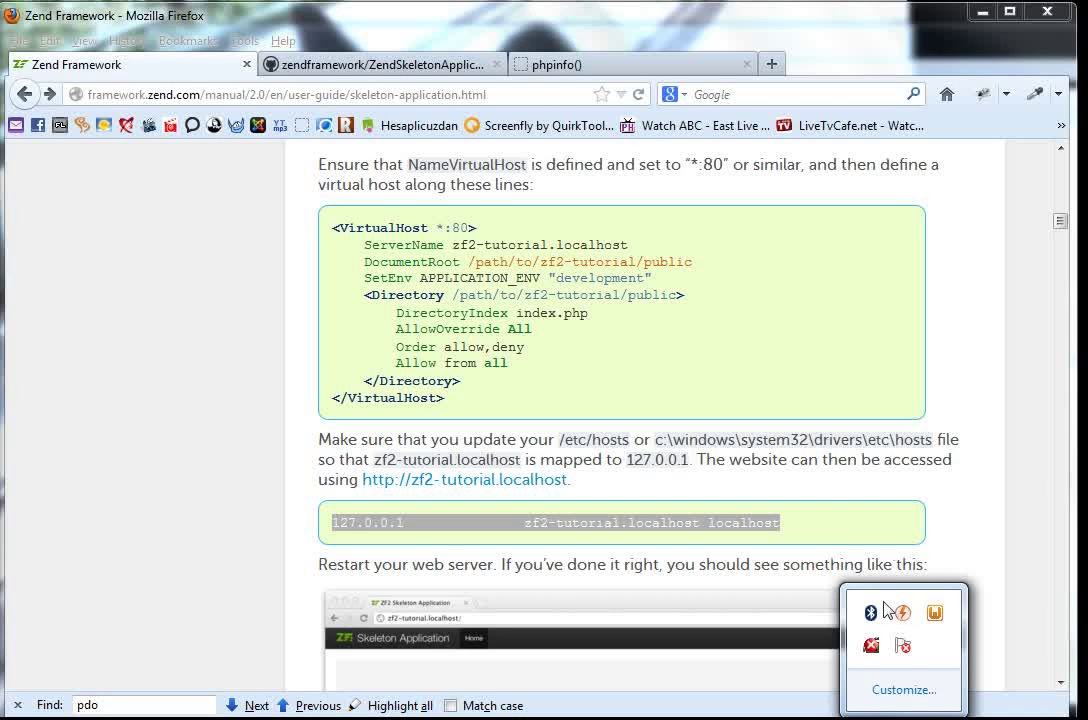
pyautogui.click(934, 612)
pyautogui.moveTo(960, 422)
pyautogui.moveTo(832, 452)
pyautogui.moveTo(860, 424)
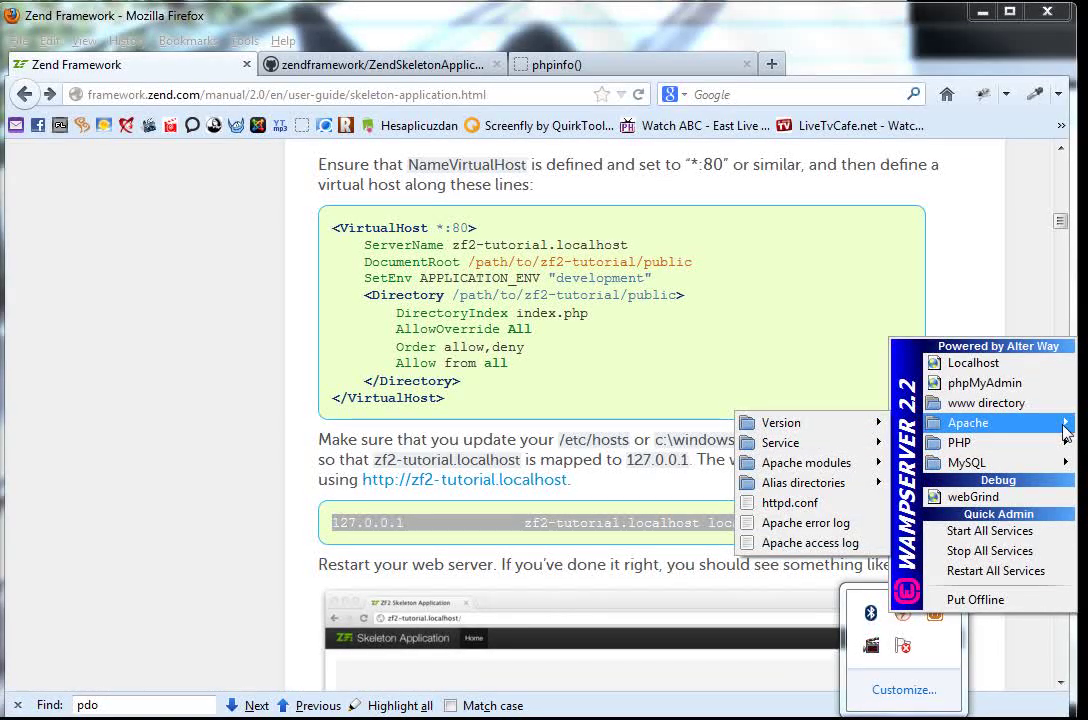
pyautogui.moveTo(795, 426)
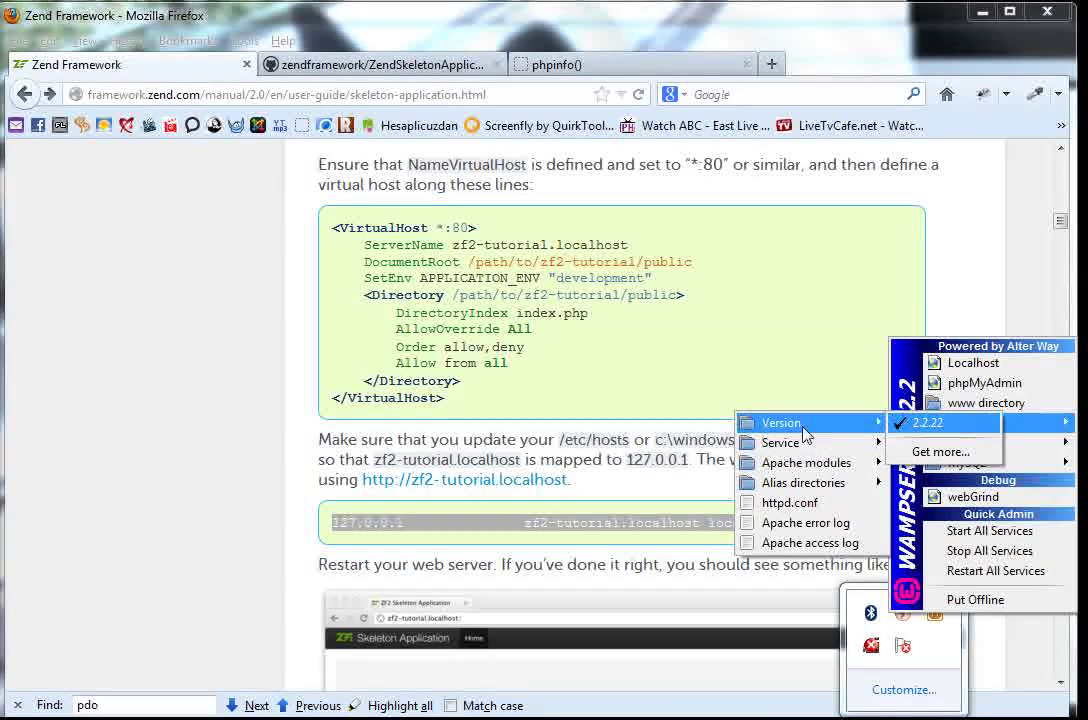
pyautogui.click(966, 496)
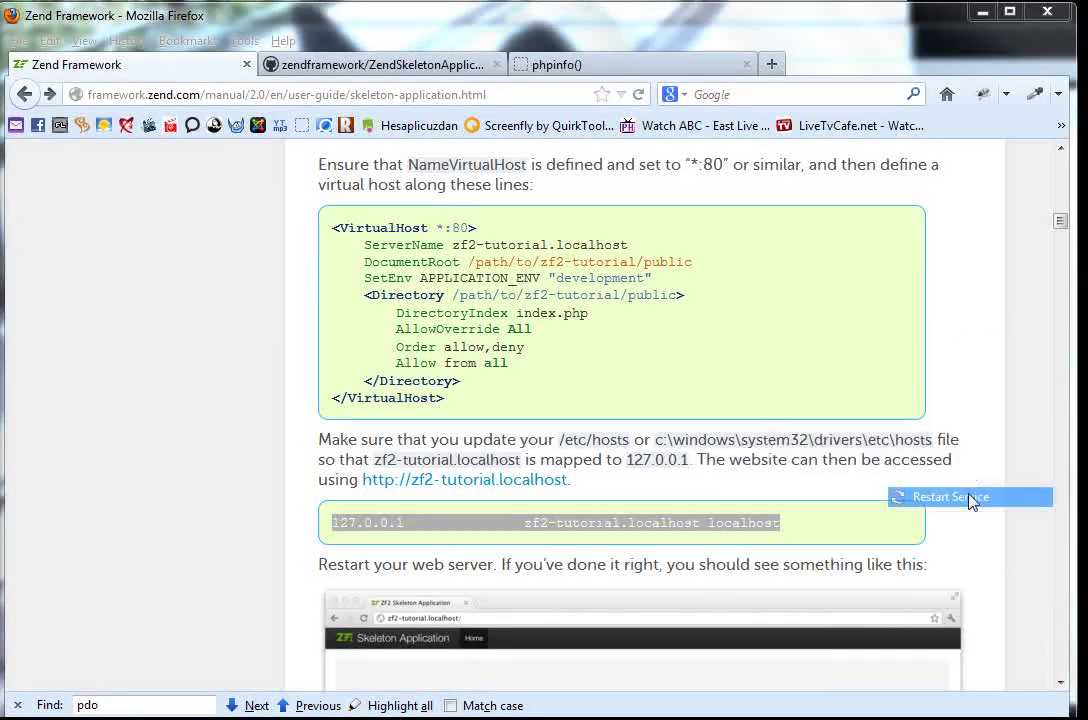
# Open the WampServer localhost homepage in the browser and go to its list of projects.
pyautogui.click(905, 718)
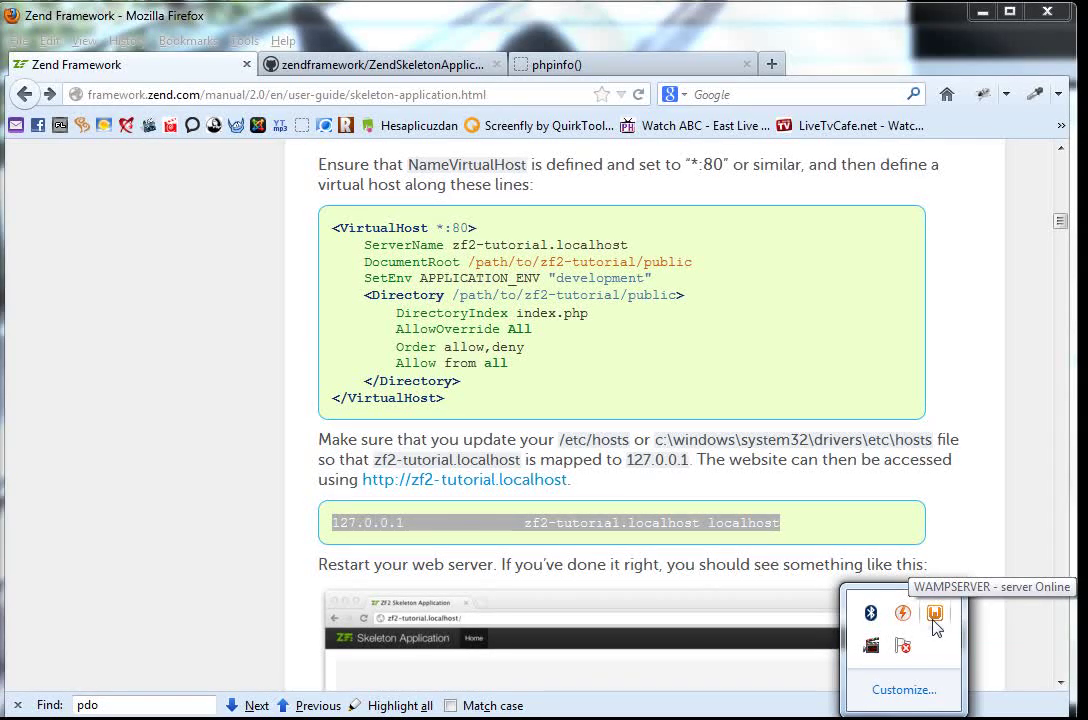
pyautogui.click(642, 66)
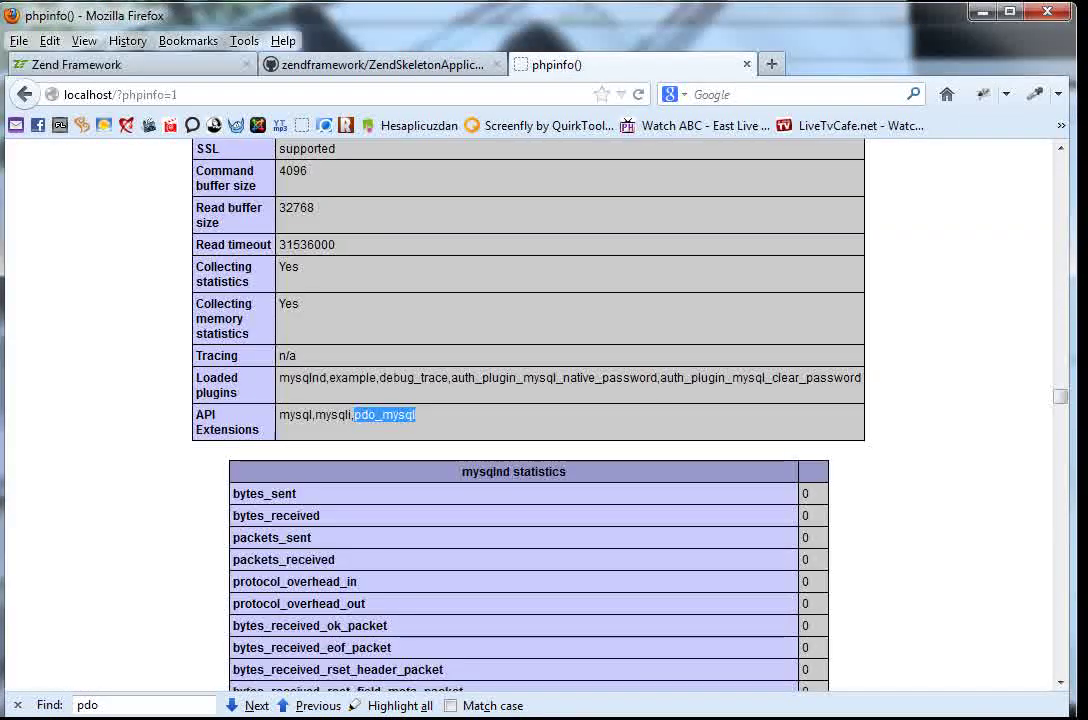
pyautogui.click(905, 718)
pyautogui.click(933, 636)
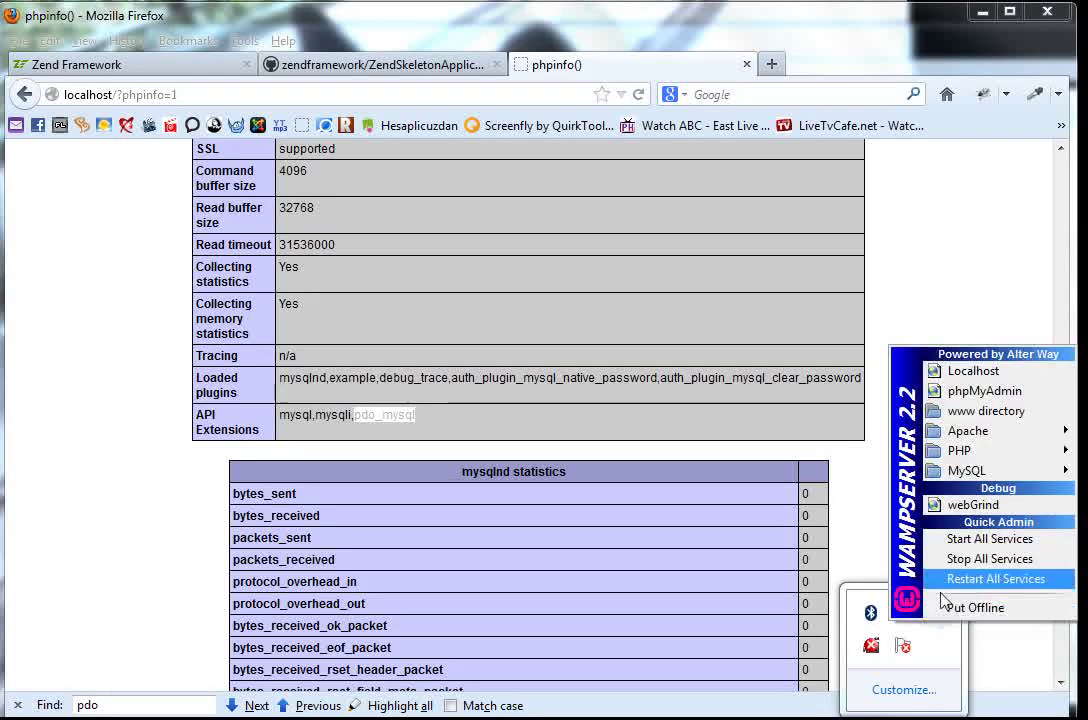
pyautogui.click(985, 373)
pyautogui.scroll(-5, 634, 313)
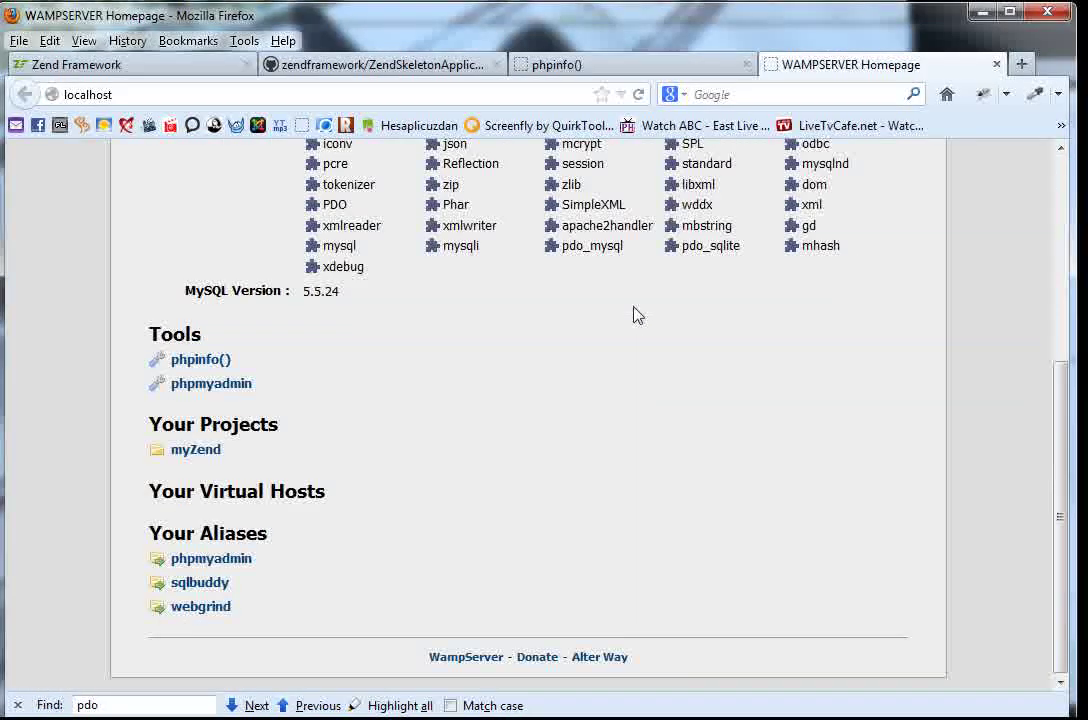
# Open the public folder of the myZend project and look over the ZF2 Skeleton Application welcome page.
pyautogui.moveTo(249, 457); pyautogui.dragTo(165, 457)
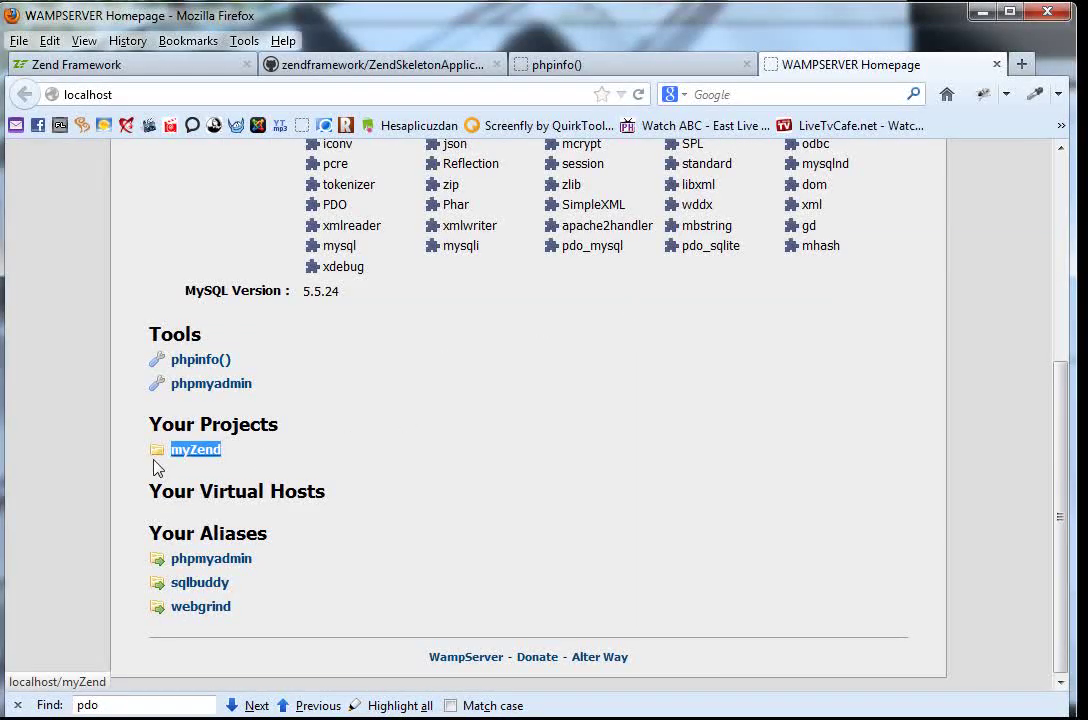
pyautogui.click(303, 479)
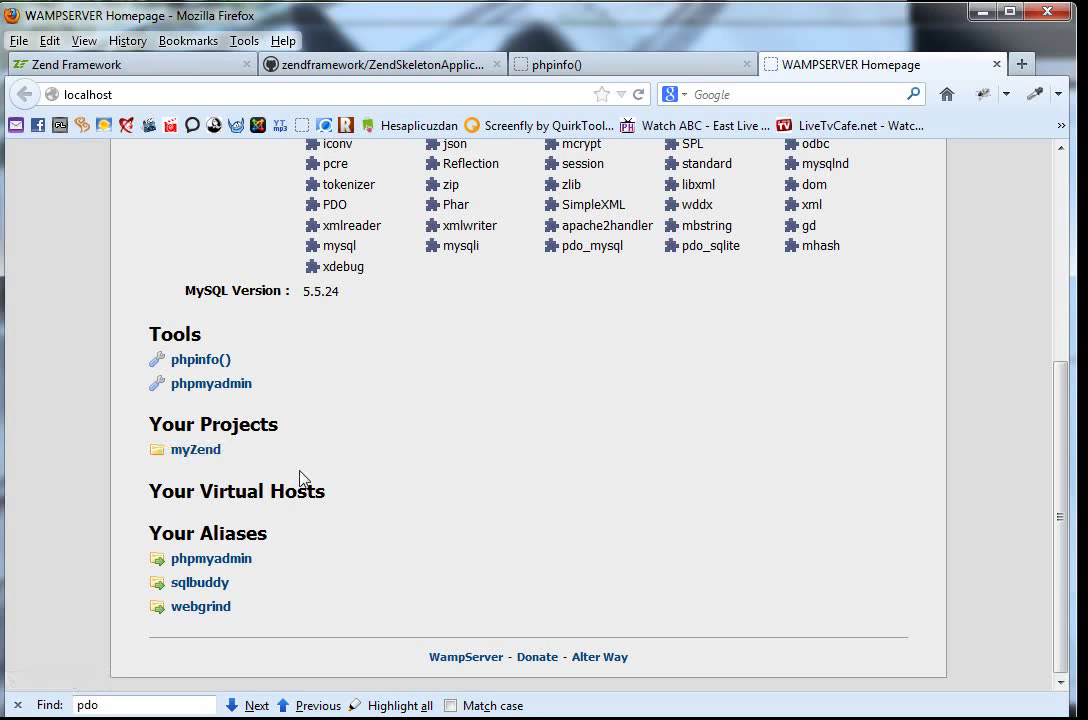
pyautogui.click(203, 462)
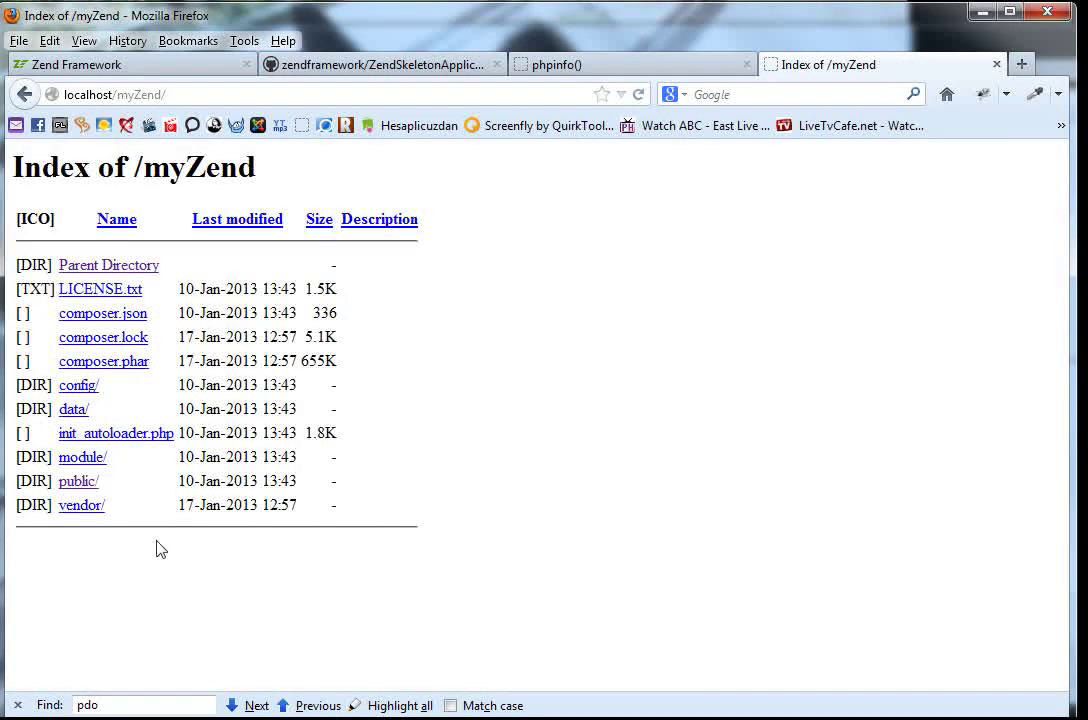
pyautogui.click(79, 484)
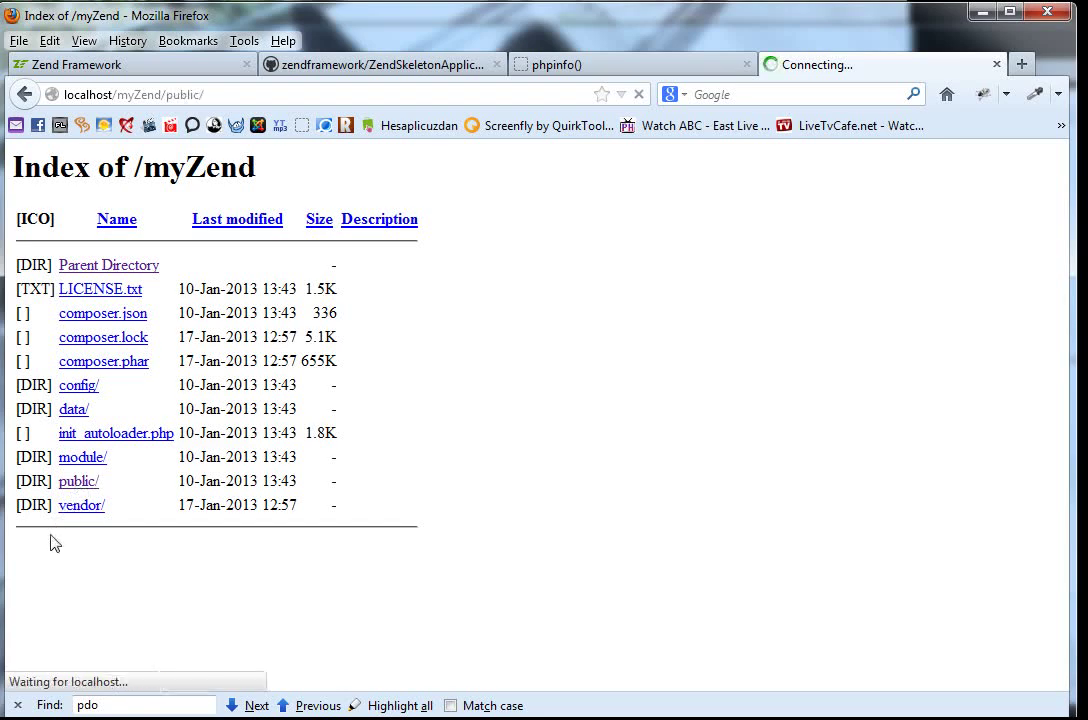
pyautogui.scroll(-2, 488, 368)
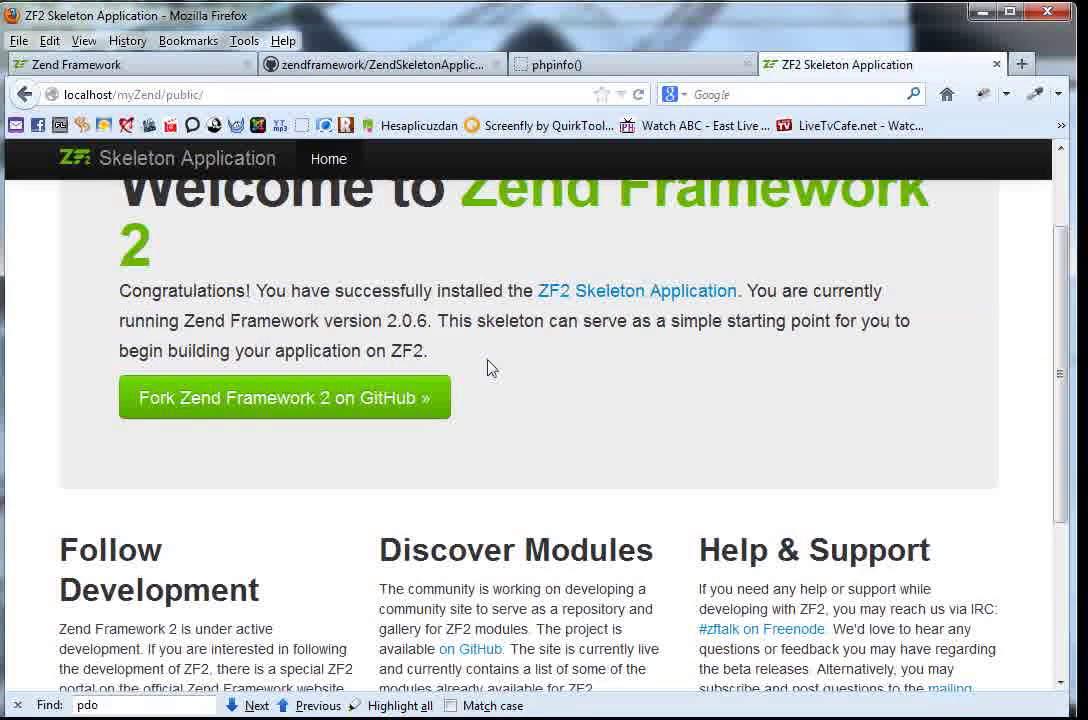
pyautogui.scroll(-4, 488, 368)
pyautogui.scroll(6, 489, 362)
pyautogui.scroll(1, 489, 362)
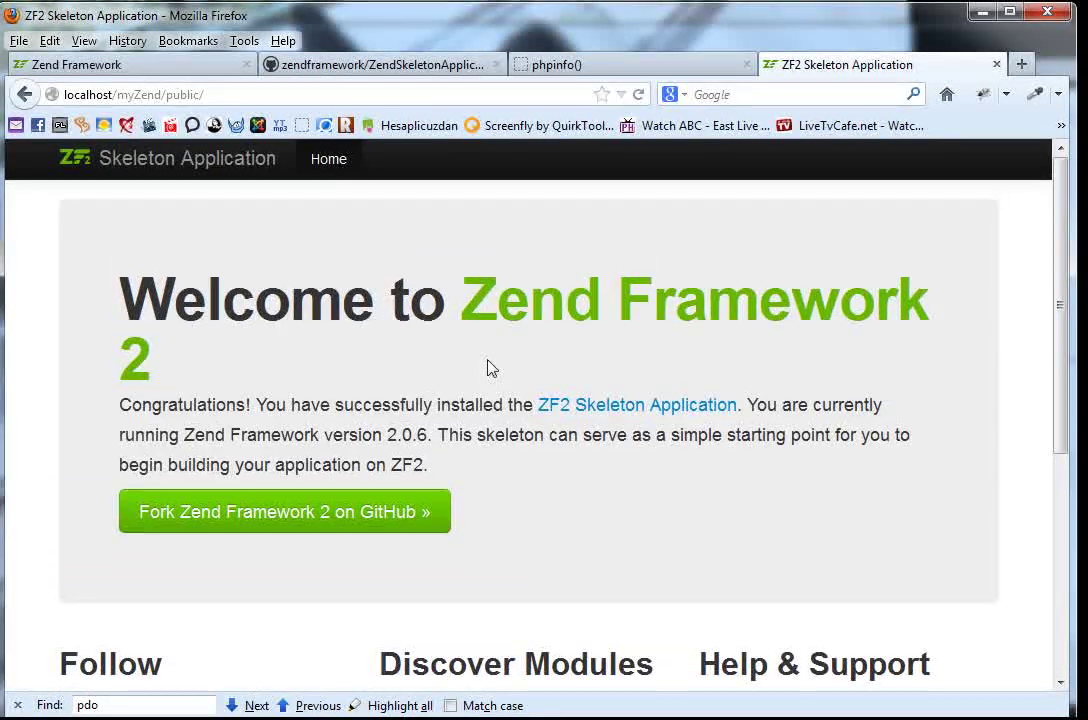